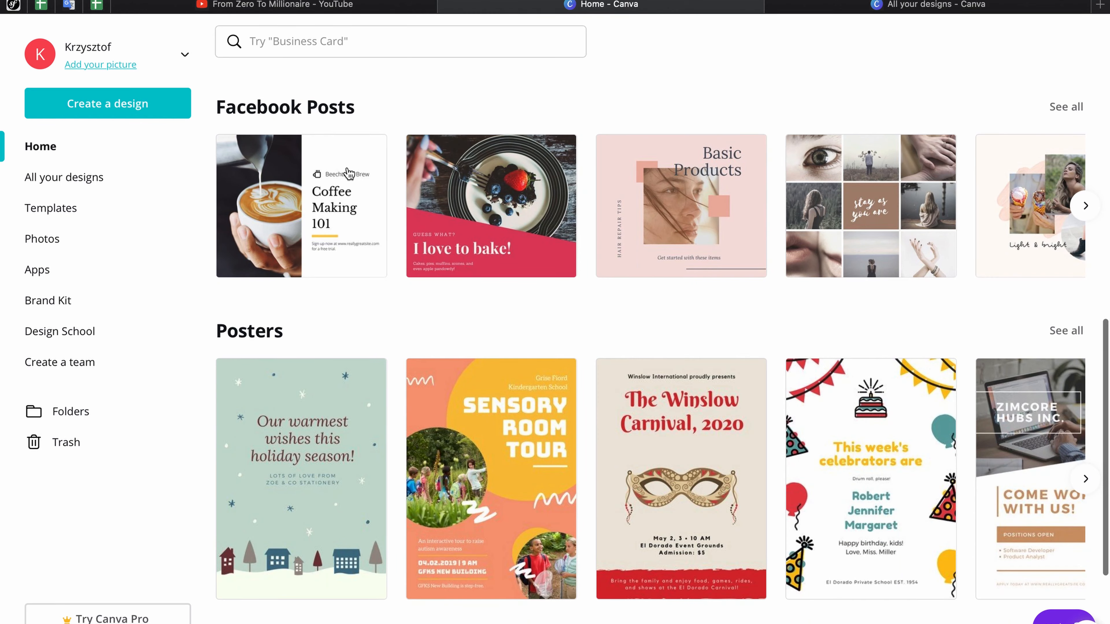
Step: Search Canva for 'youtube thumb' and open the YouTube Thumbnail templates
{"action": "scroll", "coordinate": [317, 183], "scroll_direction": "down", "scroll_amount": 12}
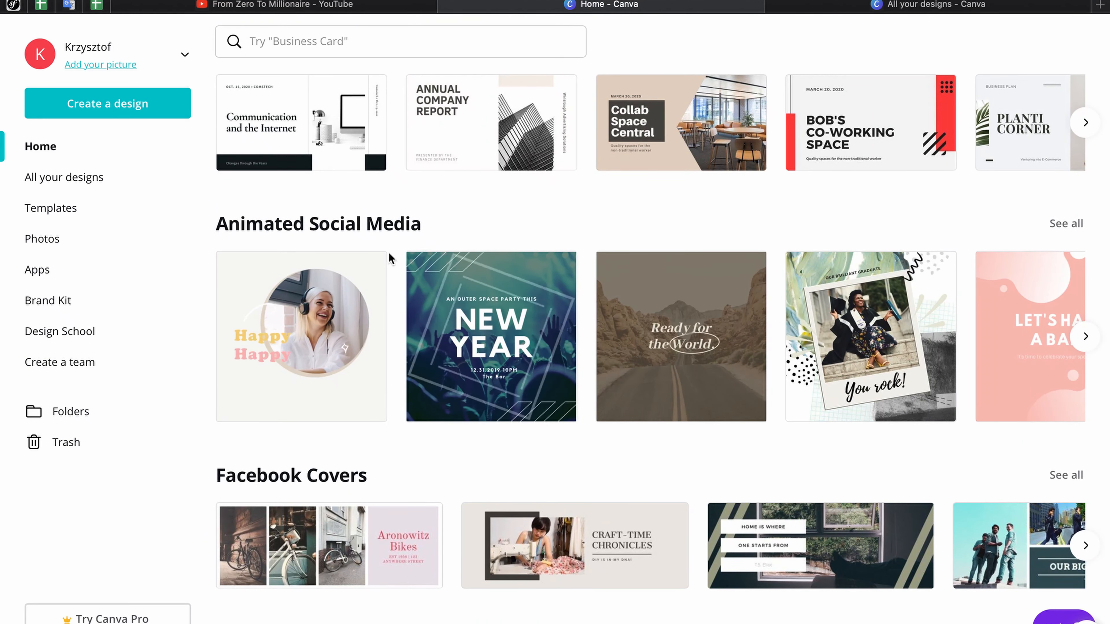
{"action": "scroll", "coordinate": [388, 253], "scroll_direction": "down", "scroll_amount": 3}
{"action": "scroll", "coordinate": [388, 252], "scroll_direction": "down", "scroll_amount": 5}
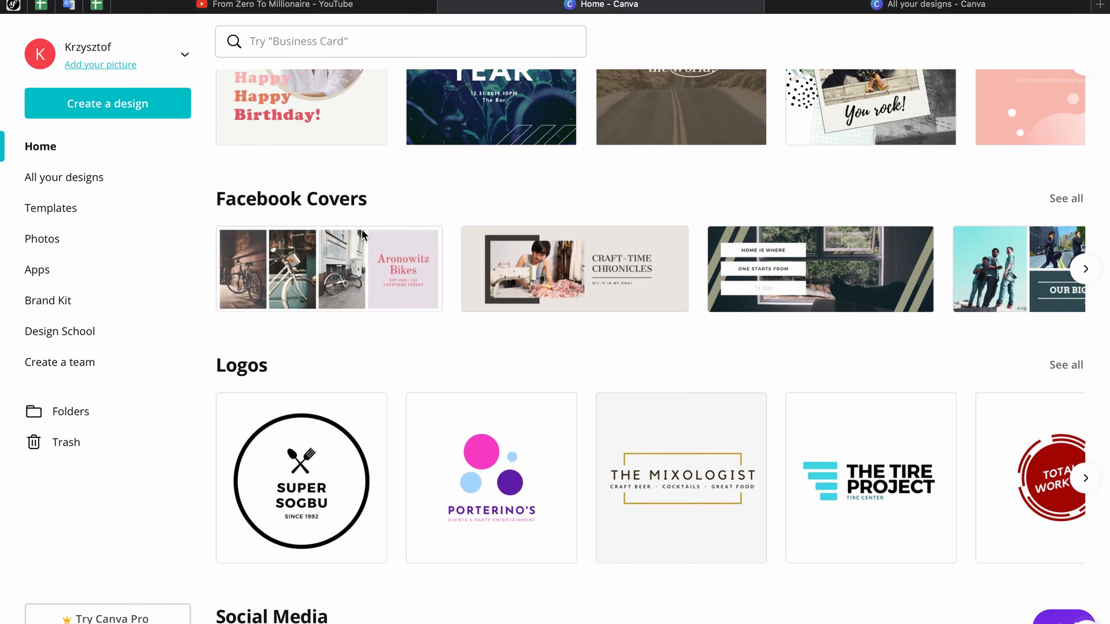
{"action": "scroll", "coordinate": [362, 230], "scroll_direction": "down", "scroll_amount": 9}
{"action": "scroll", "coordinate": [361, 229], "scroll_direction": "down", "scroll_amount": 1}
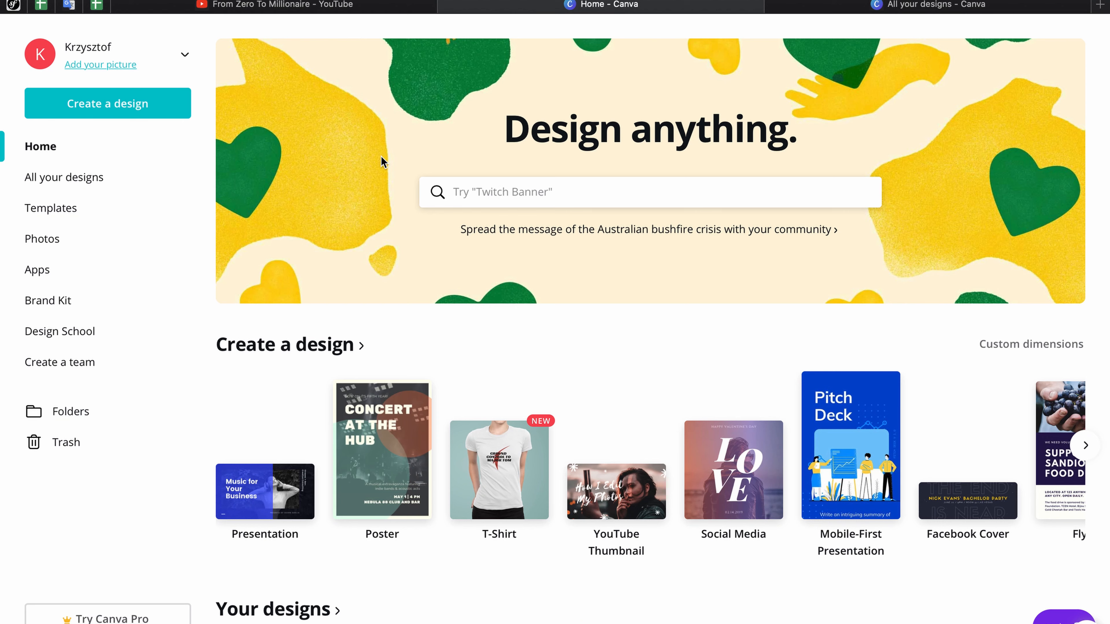
{"action": "left_click", "coordinate": [537, 195]}
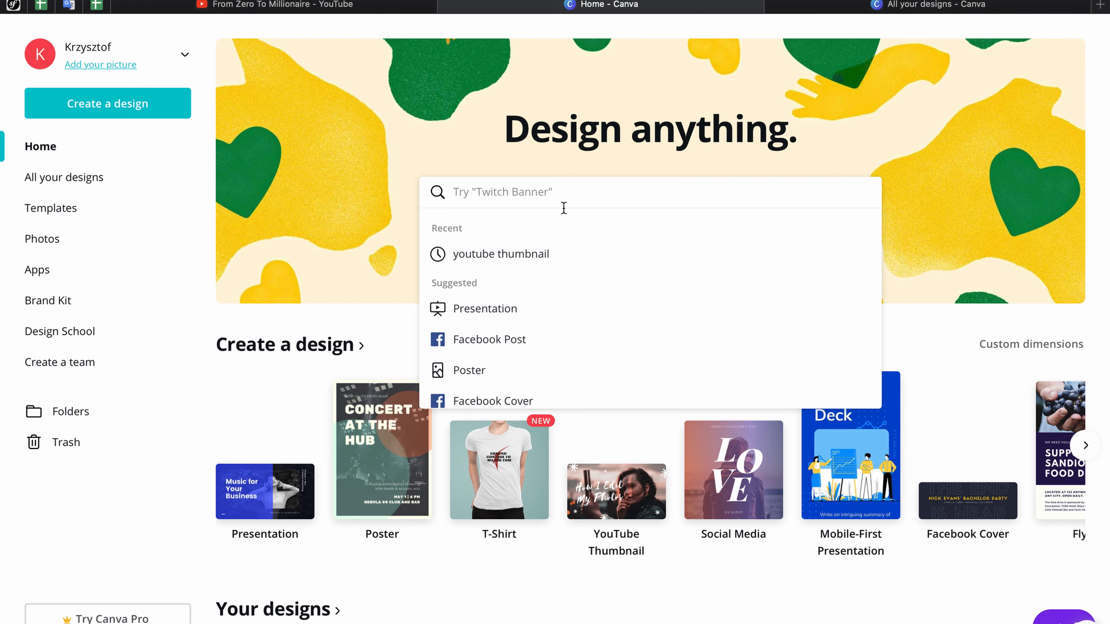
{"action": "type", "text": "y"}
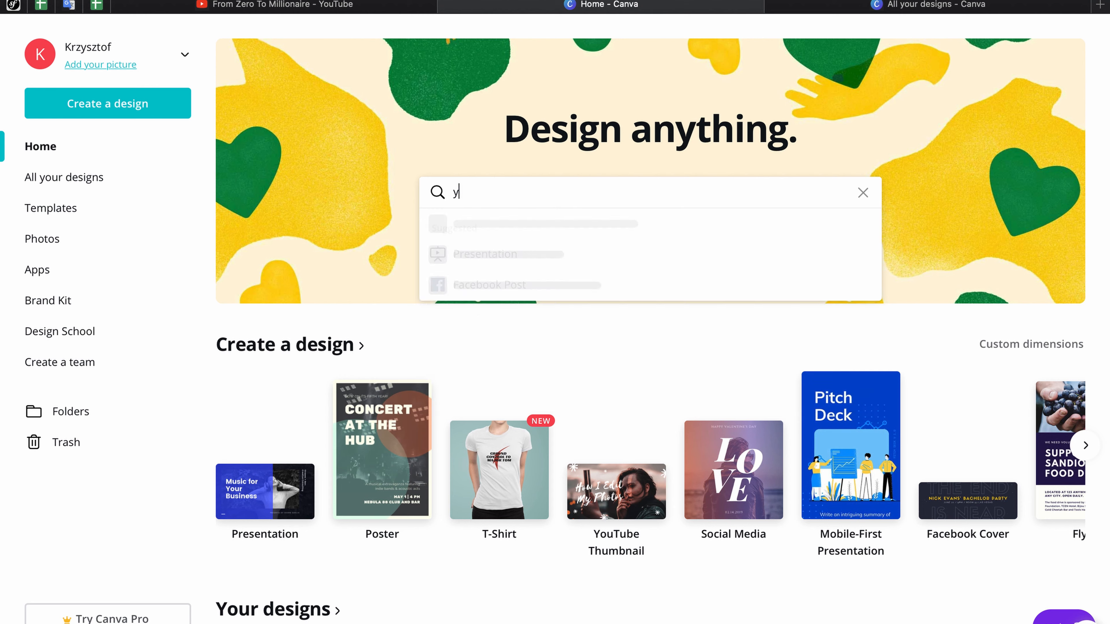
{"action": "type", "text": "outu"}
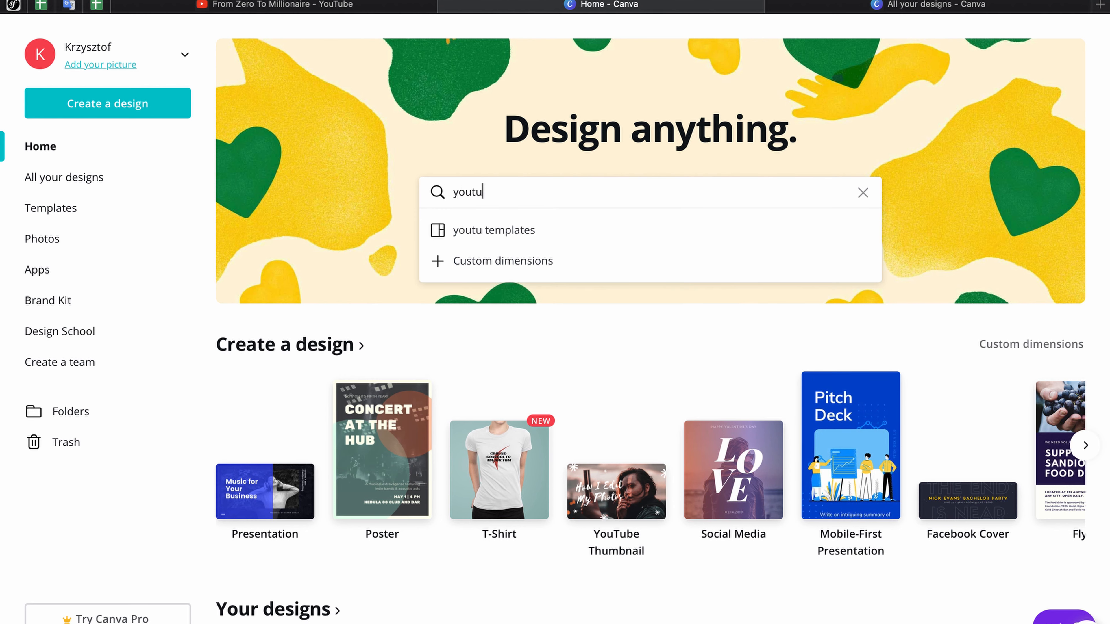
{"action": "type", "text": "be thumb"}
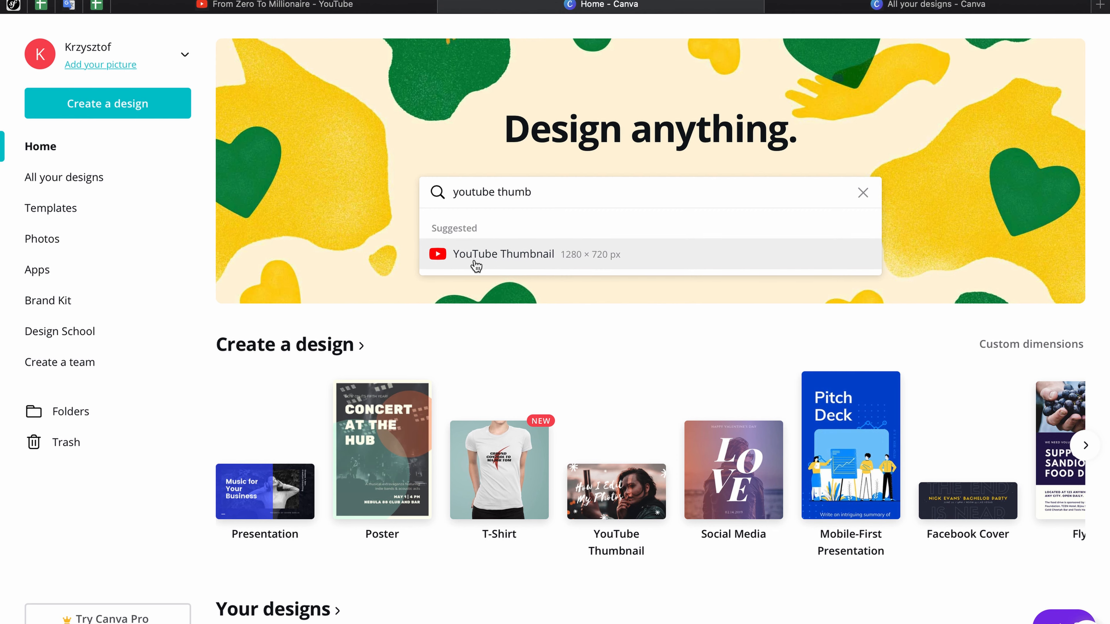
{"action": "left_click", "coordinate": [501, 259]}
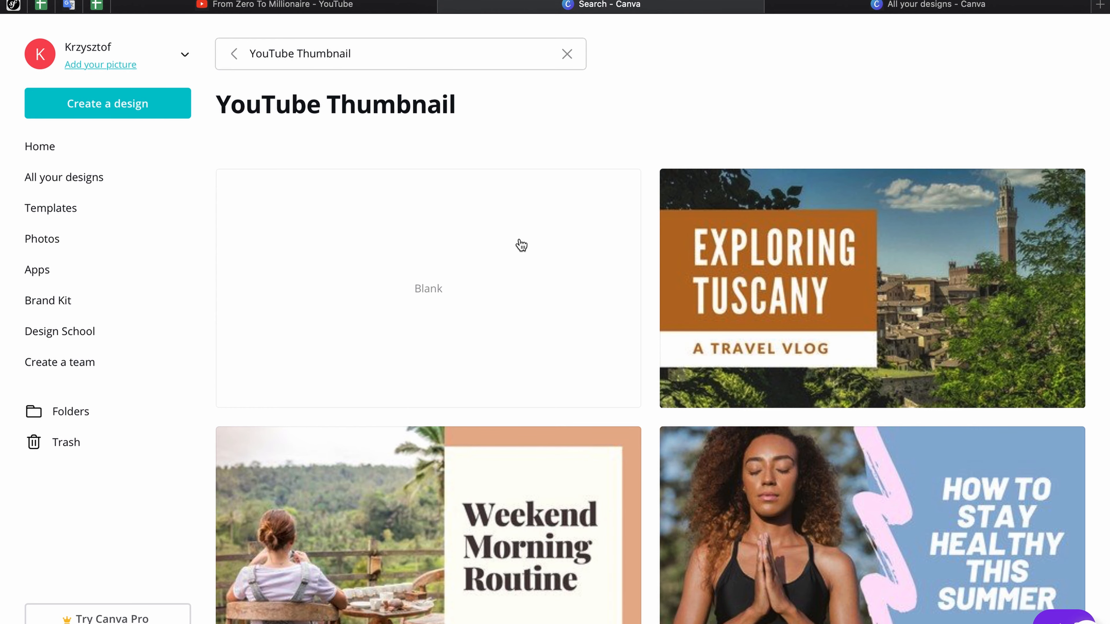
Step: Browse the thumbnail templates and open the Hiking Ijen Volcano travel template
{"action": "scroll", "coordinate": [546, 377], "scroll_direction": "down", "scroll_amount": 9}
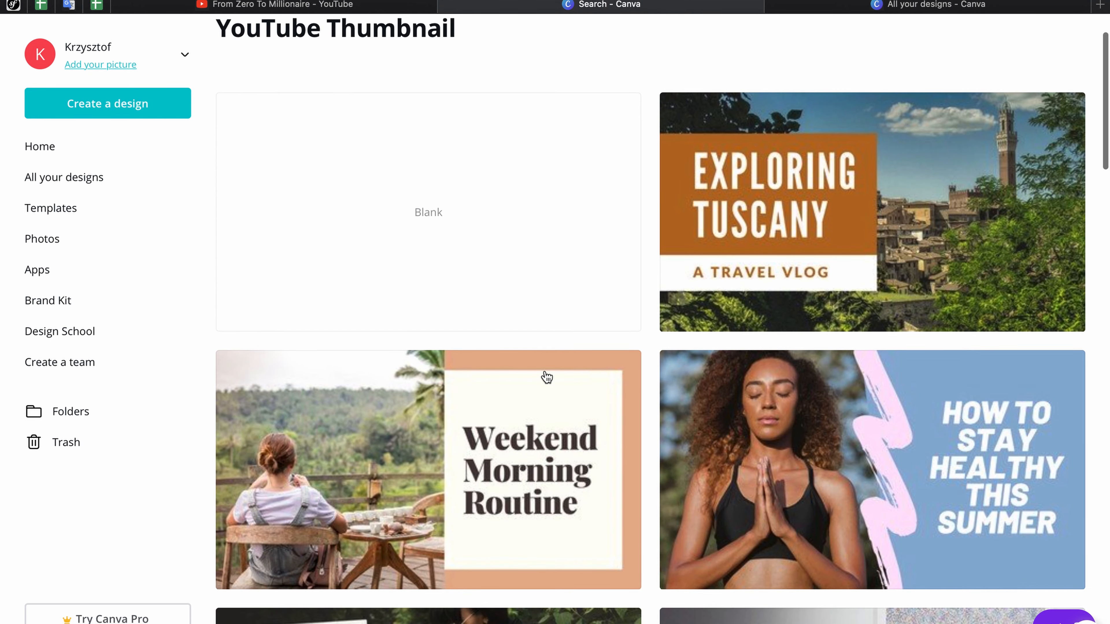
{"action": "scroll", "coordinate": [546, 377], "scroll_direction": "down", "scroll_amount": 18}
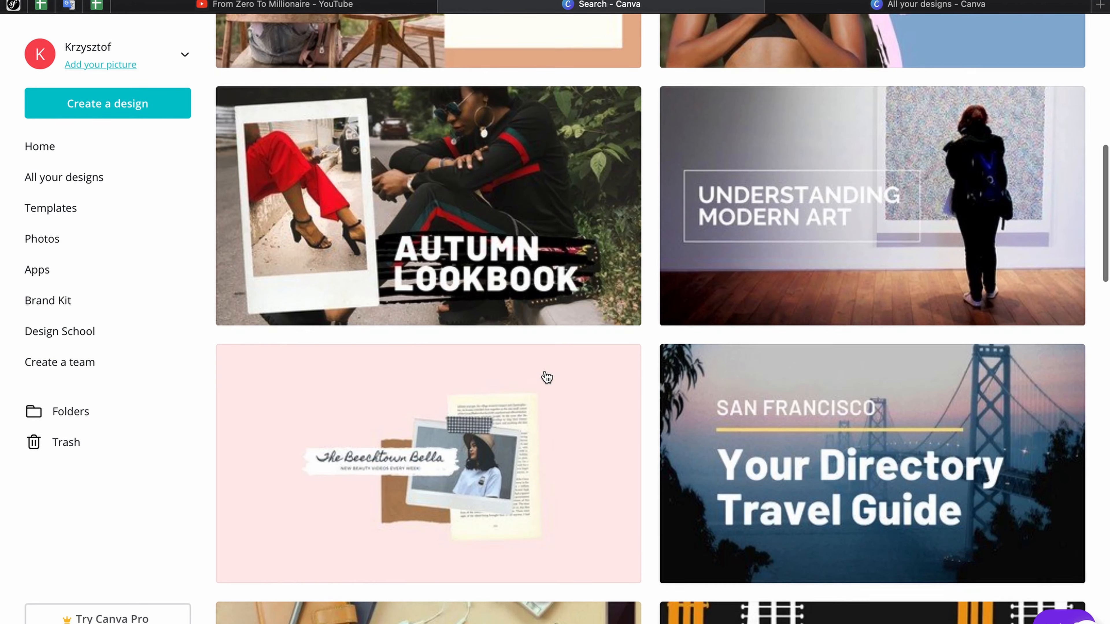
{"action": "scroll", "coordinate": [546, 377], "scroll_direction": "down", "scroll_amount": 18}
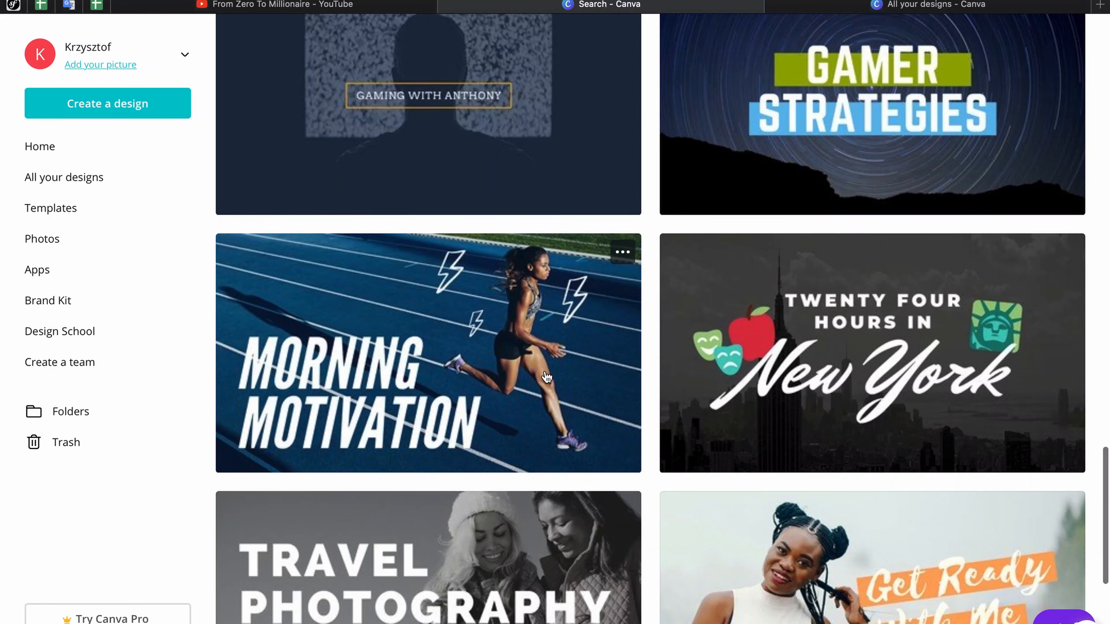
{"action": "scroll", "coordinate": [546, 377], "scroll_direction": "down", "scroll_amount": 4}
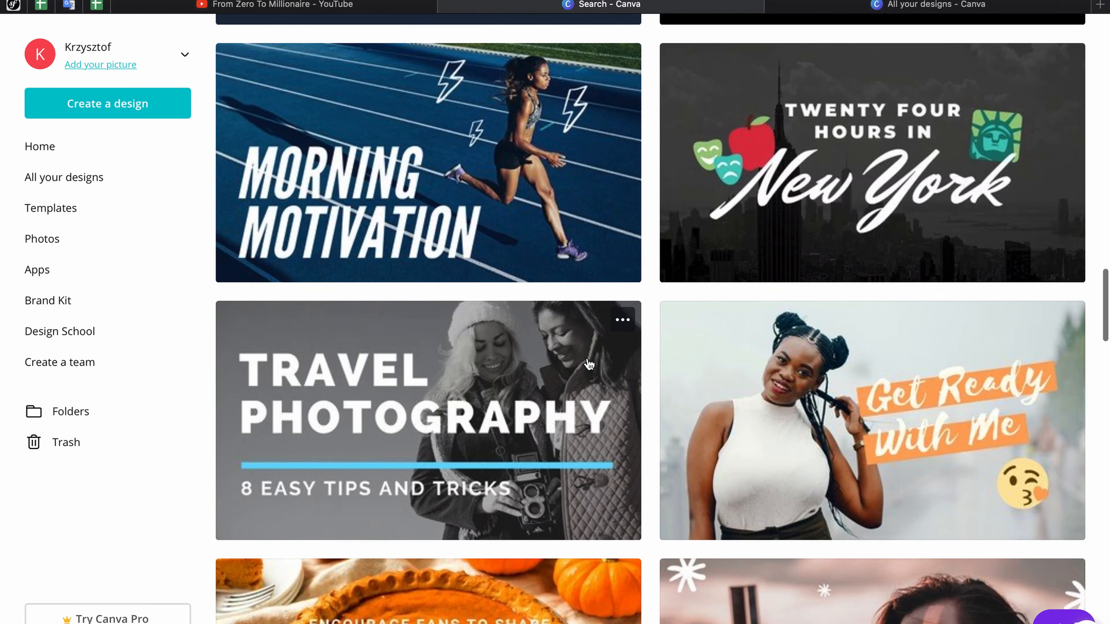
{"action": "scroll", "coordinate": [559, 345], "scroll_direction": "down", "scroll_amount": 12}
{"action": "scroll", "coordinate": [587, 362], "scroll_direction": "down", "scroll_amount": 1}
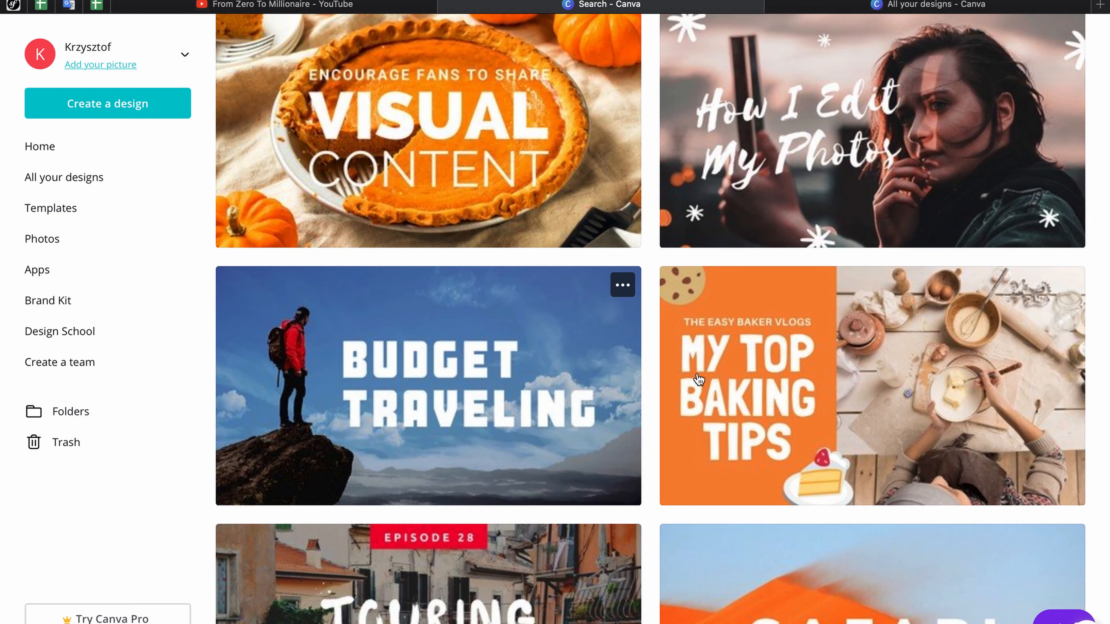
{"action": "scroll", "coordinate": [594, 450], "scroll_direction": "down", "scroll_amount": 7}
{"action": "scroll", "coordinate": [594, 450], "scroll_direction": "down", "scroll_amount": 3}
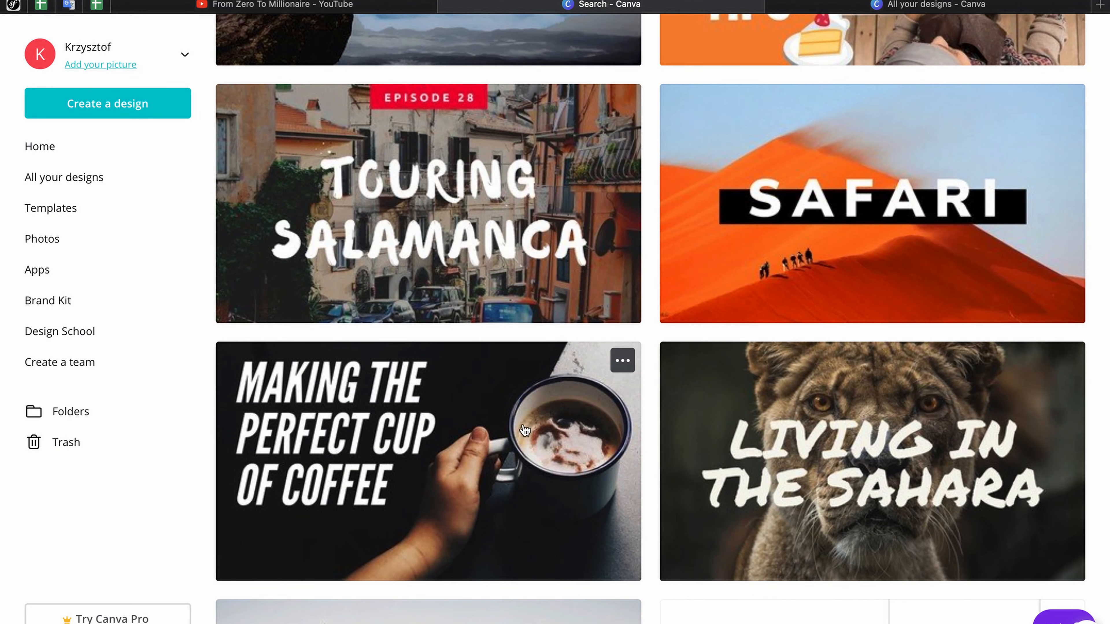
{"action": "scroll", "coordinate": [546, 453], "scroll_direction": "down", "scroll_amount": 15}
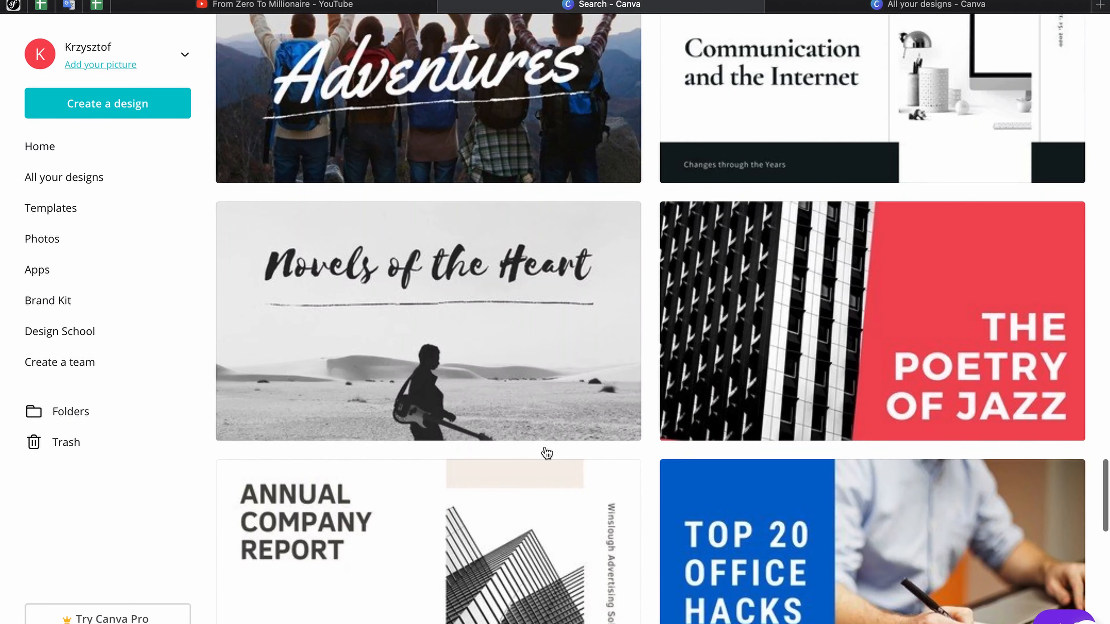
{"action": "scroll", "coordinate": [546, 452], "scroll_direction": "down", "scroll_amount": 11}
{"action": "scroll", "coordinate": [546, 453], "scroll_direction": "down", "scroll_amount": 15}
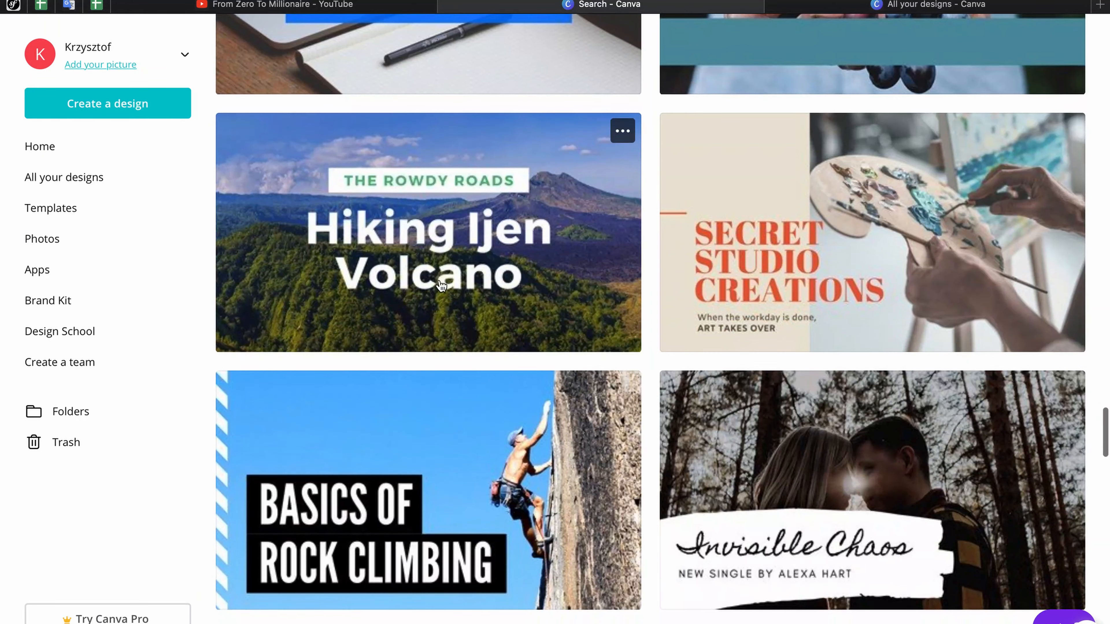
{"action": "left_click", "coordinate": [447, 245]}
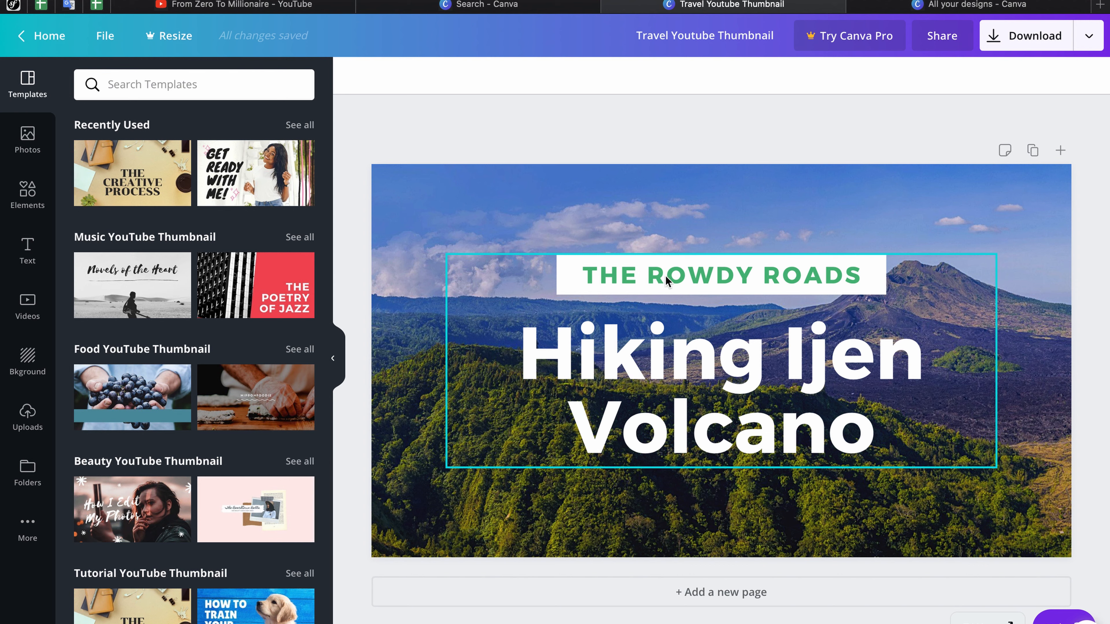
Step: Replace the small heading 'THE ROWDY ROADS' with 'SOMTHIN NEW'
{"action": "left_click", "coordinate": [715, 271]}
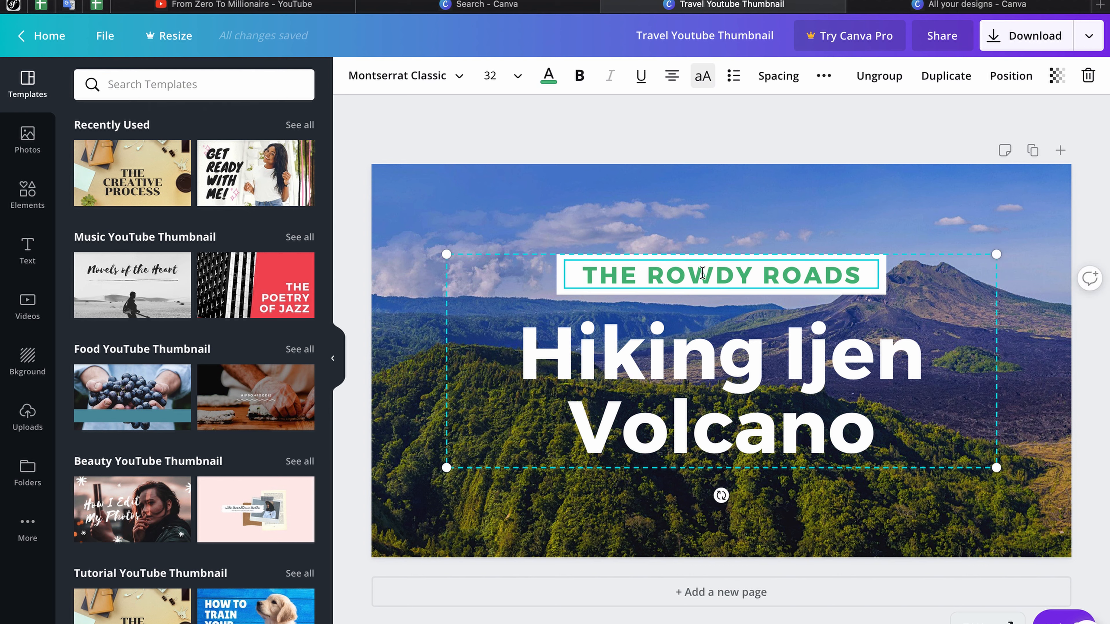
{"action": "double_click", "coordinate": [702, 273]}
{"action": "triple_click", "coordinate": [701, 273]}
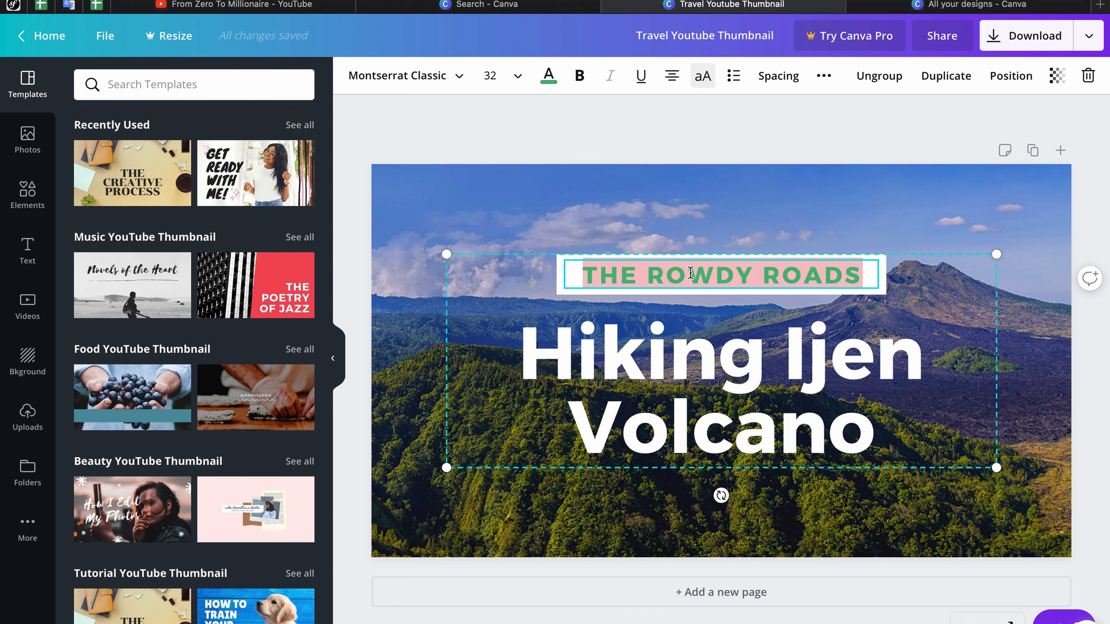
{"action": "type", "text": "SOMTHIN NEW"}
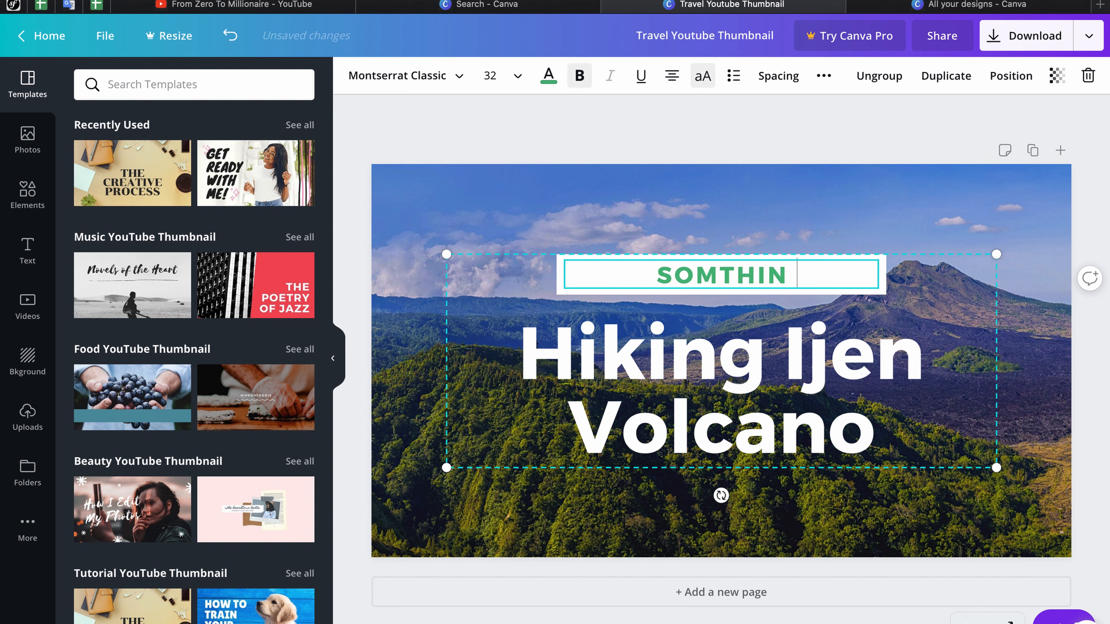
Step: Change 'Ijen Volcano' in the title to 'in New York', making 'Hiking in New York'
{"action": "left_click", "coordinate": [628, 353]}
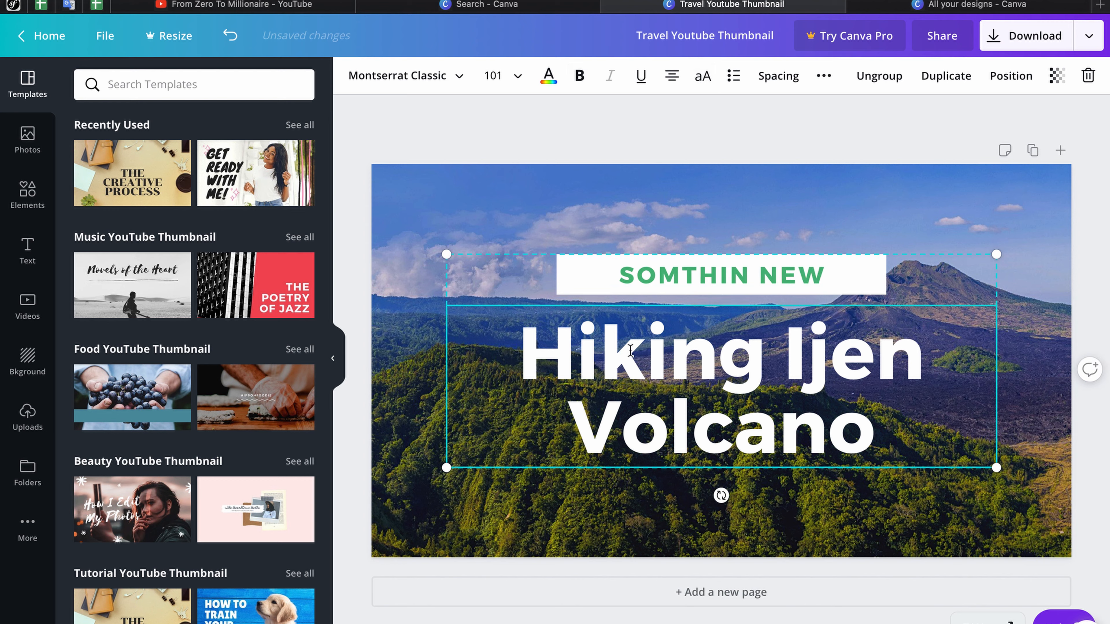
{"action": "double_click", "coordinate": [628, 353]}
{"action": "left_click_drag", "start_coordinate": [786, 348], "coordinate": [868, 418]}
{"action": "type", "text": "in "}
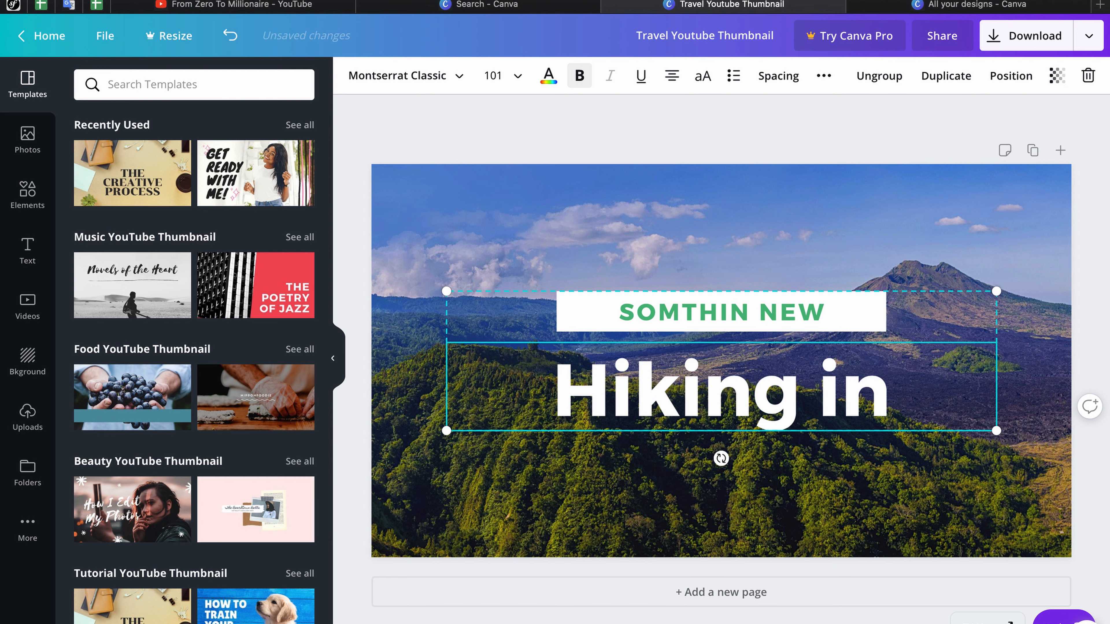
{"action": "type", "text": "Newy"}
{"action": "key", "text": "BackSpace"}
{"action": "type", "text": "w"}
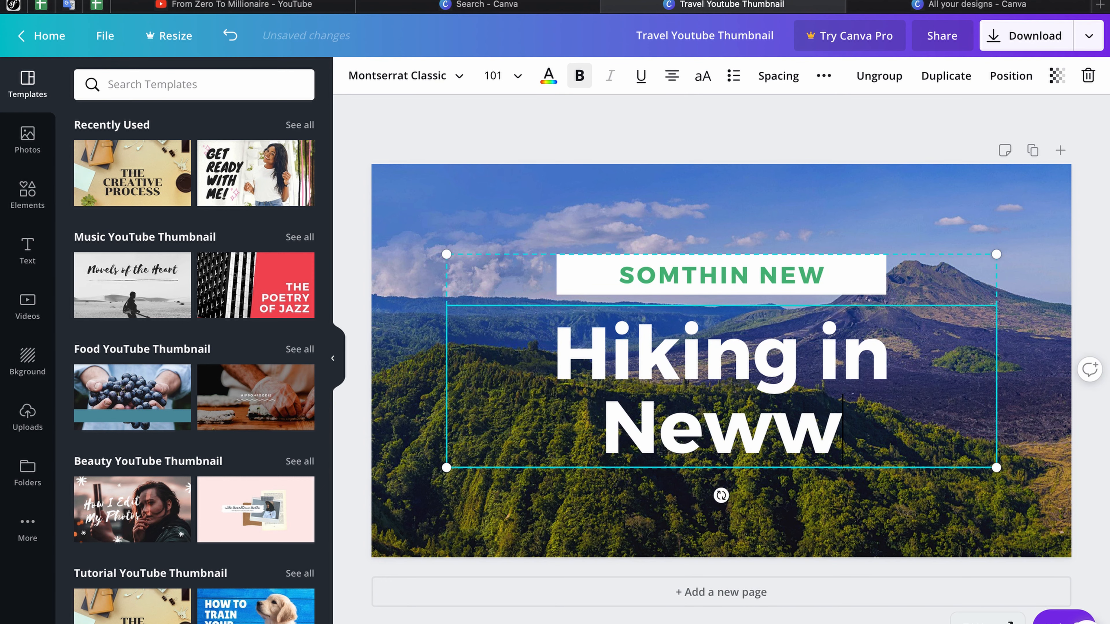
{"action": "key", "text": "BackSpace"}
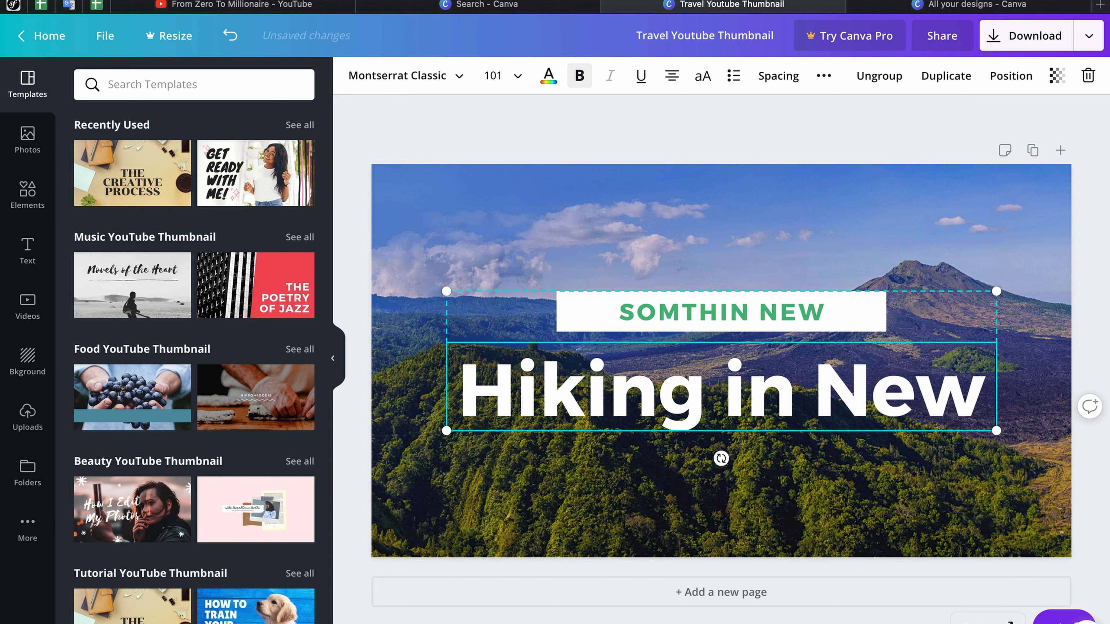
{"action": "type", "text": "York"}
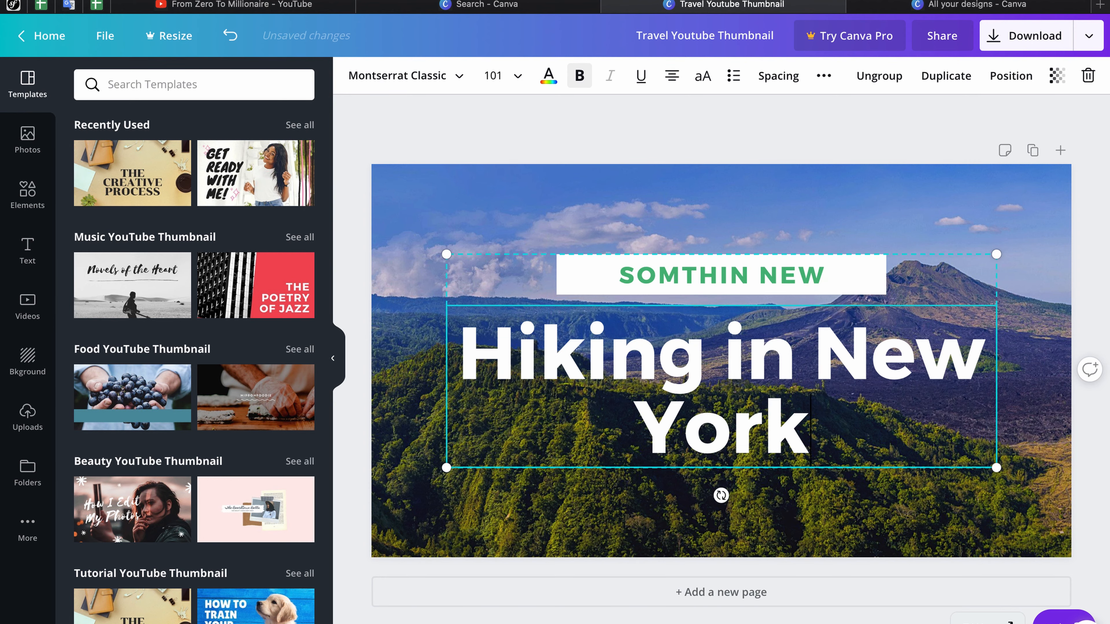
{"action": "left_click", "coordinate": [838, 511]}
{"action": "left_click", "coordinate": [859, 483]}
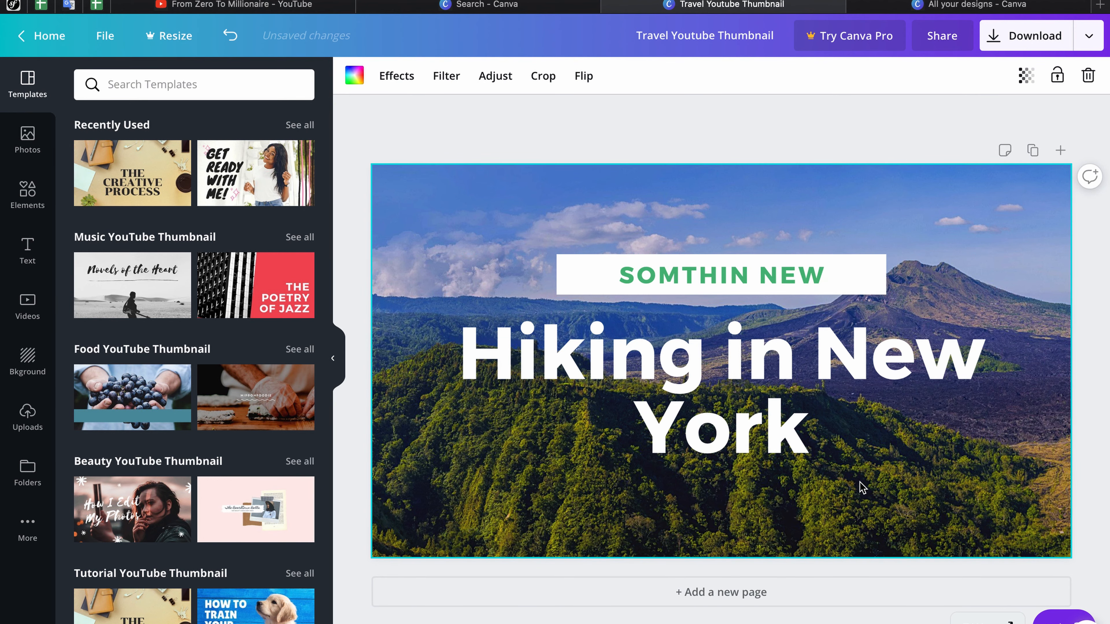
{"action": "double_click", "coordinate": [860, 482]}
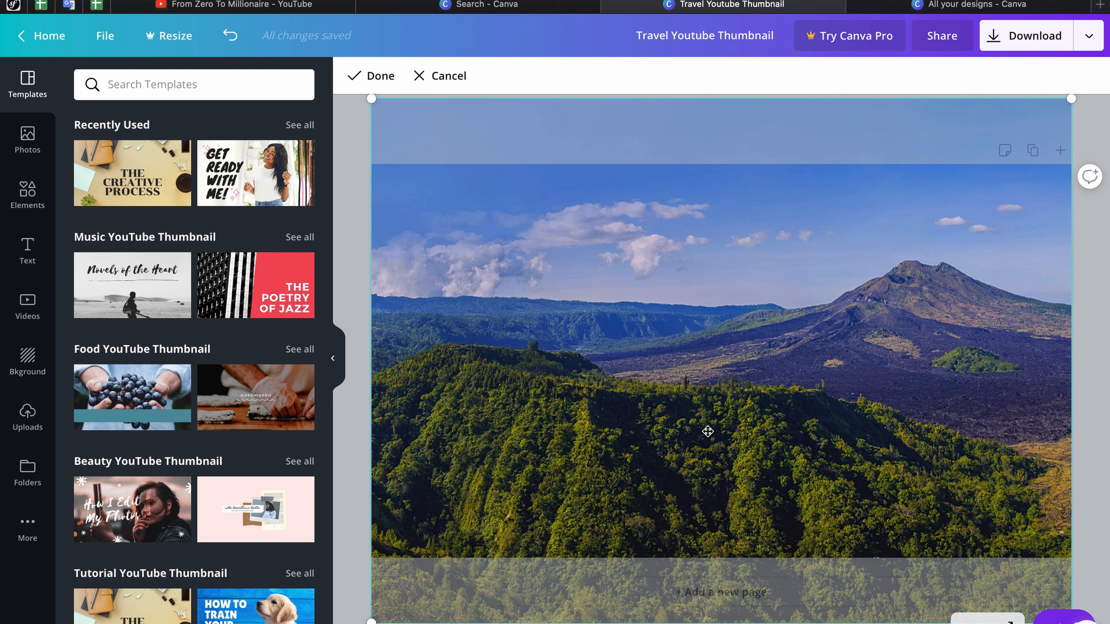
{"action": "left_click", "coordinate": [27, 420]}
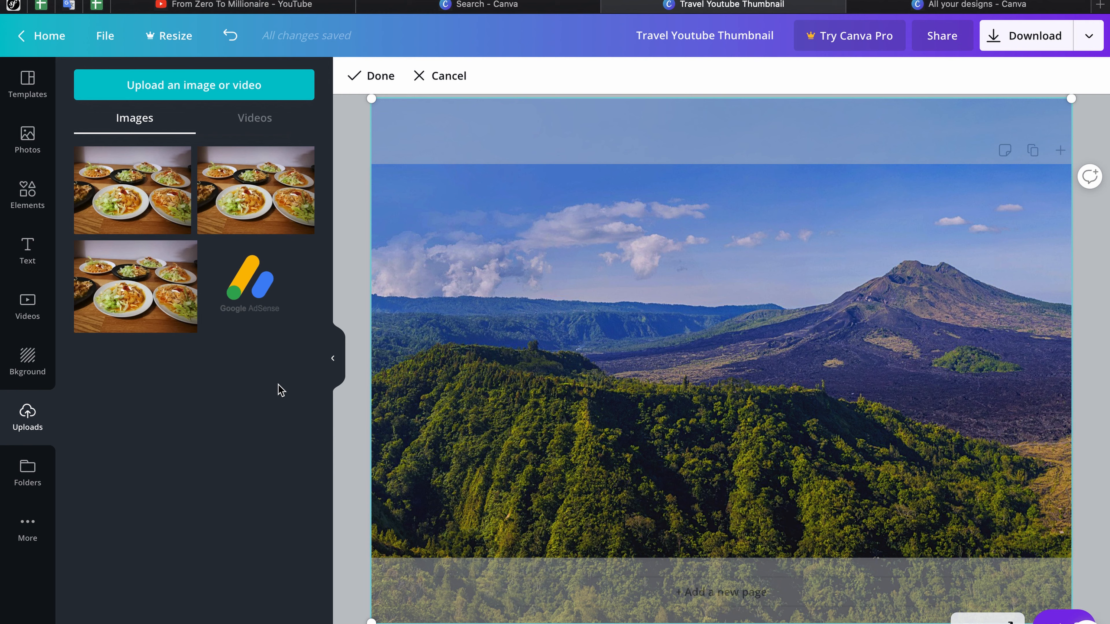
{"action": "left_click", "coordinate": [28, 146]}
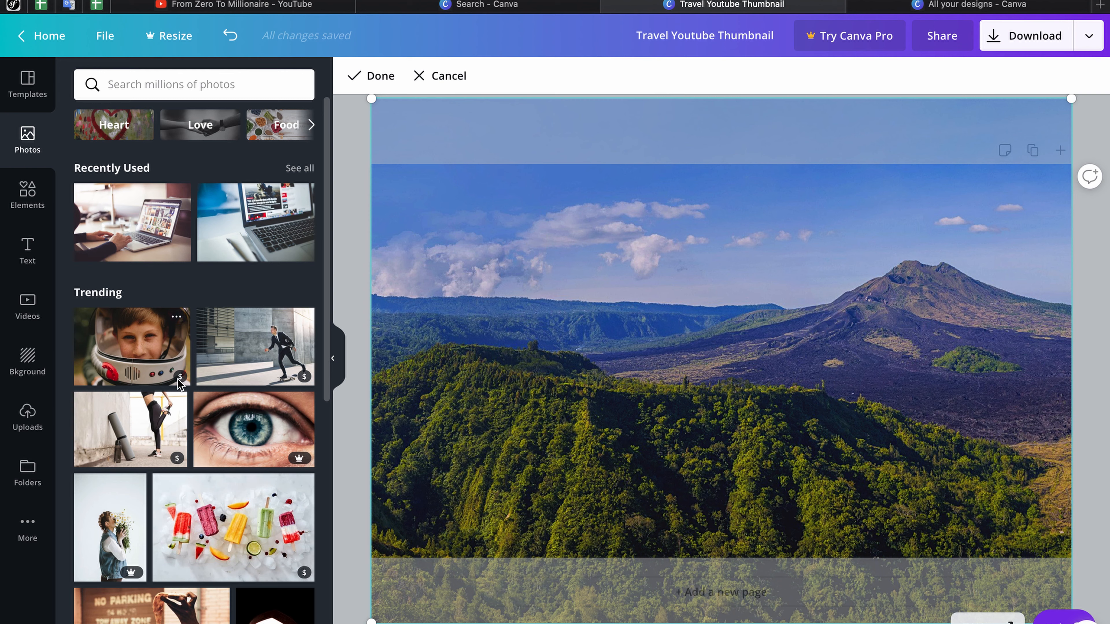
Step: Add a snowy mountain photo from a 'mountains' search, stretch it over the canvas, and send it to back
{"action": "mouse_move", "coordinate": [180, 378]}
{"action": "mouse_move", "coordinate": [299, 464]}
{"action": "left_click", "coordinate": [219, 87]}
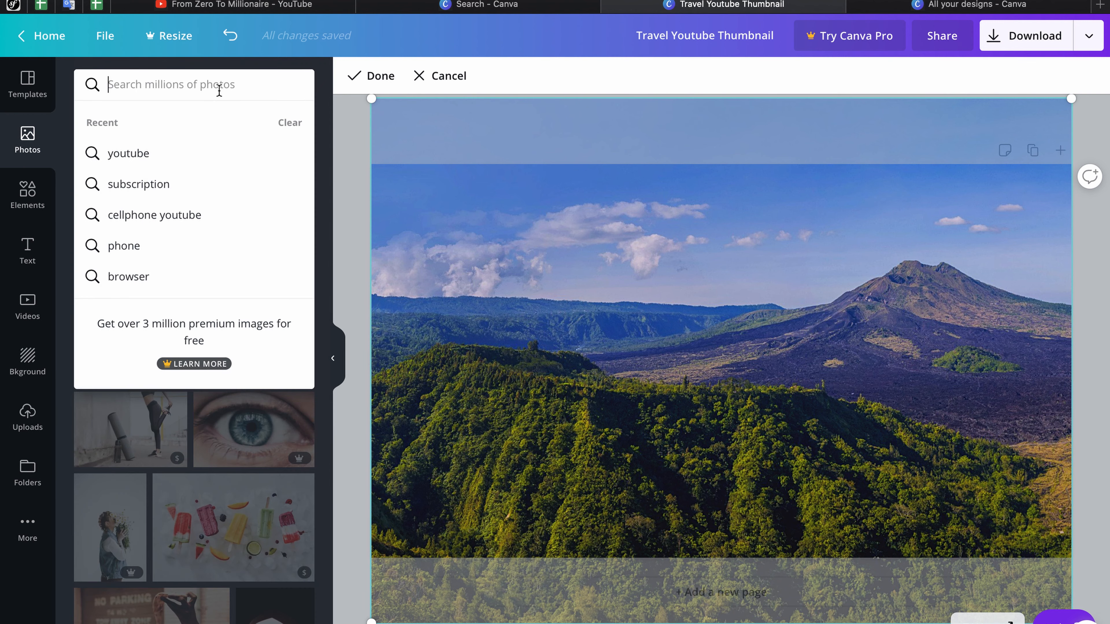
{"action": "type", "text": "mountains"}
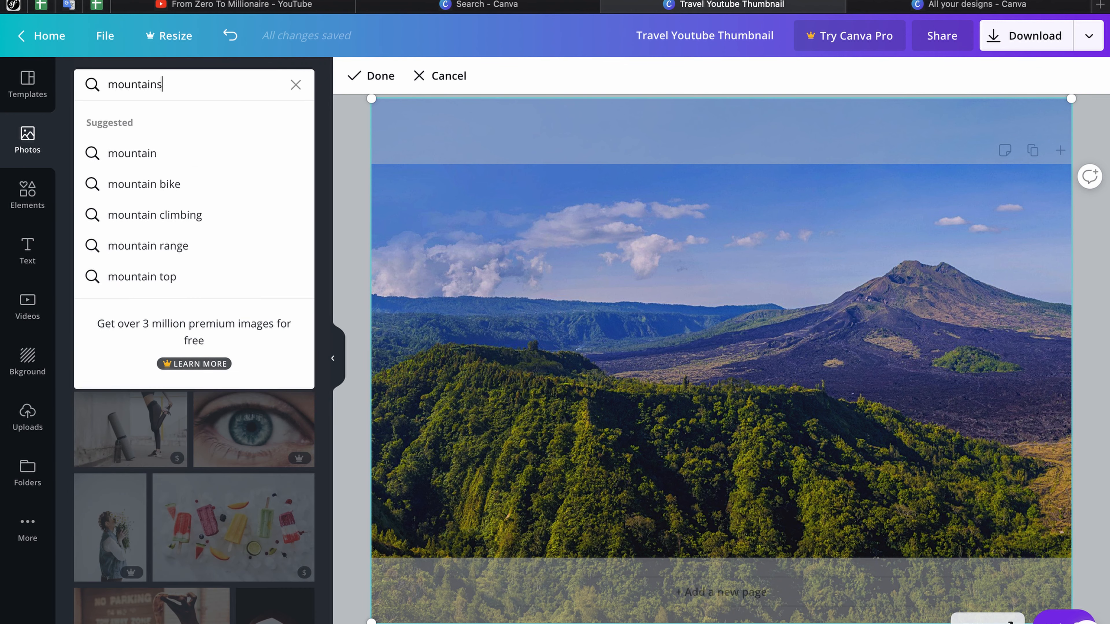
{"action": "key", "text": "Return"}
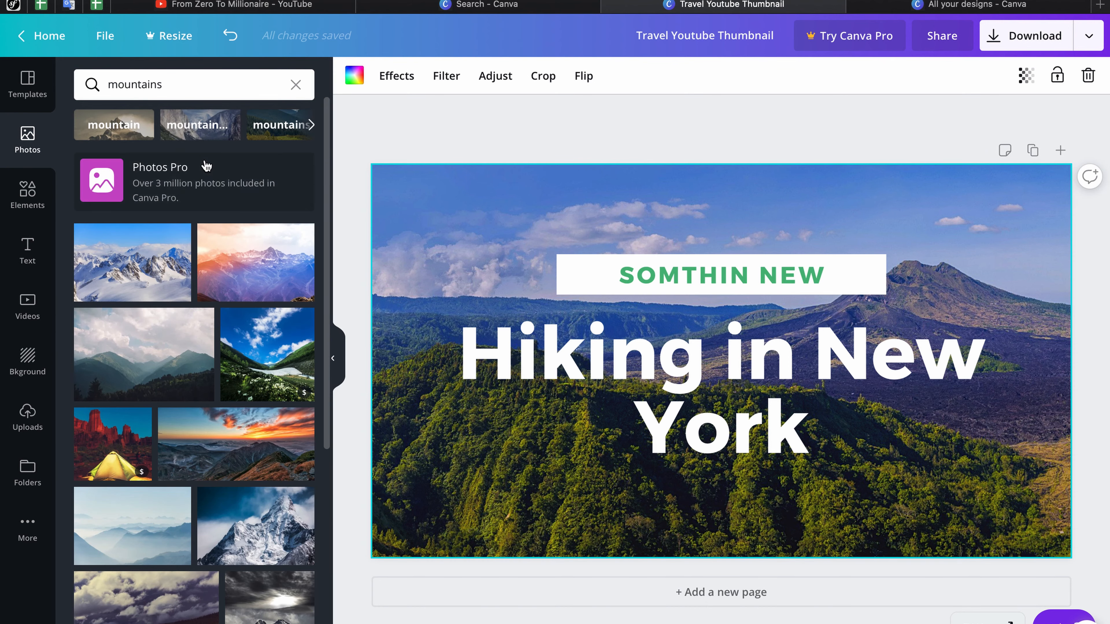
{"action": "left_click", "coordinate": [113, 278]}
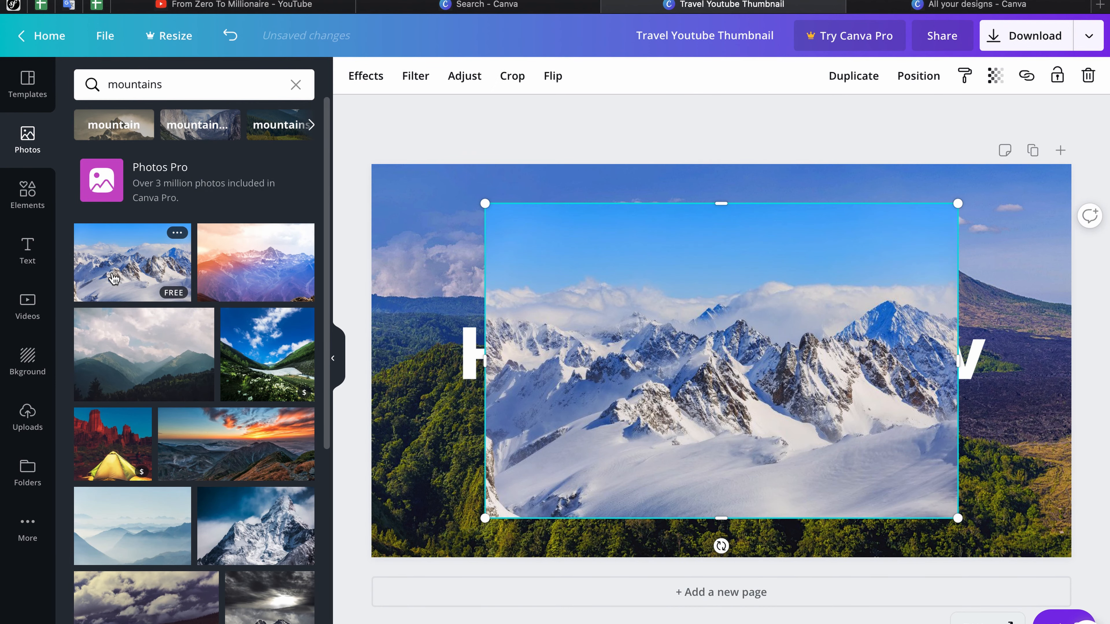
{"action": "left_click_drag", "start_coordinate": [605, 378], "coordinate": [499, 305]}
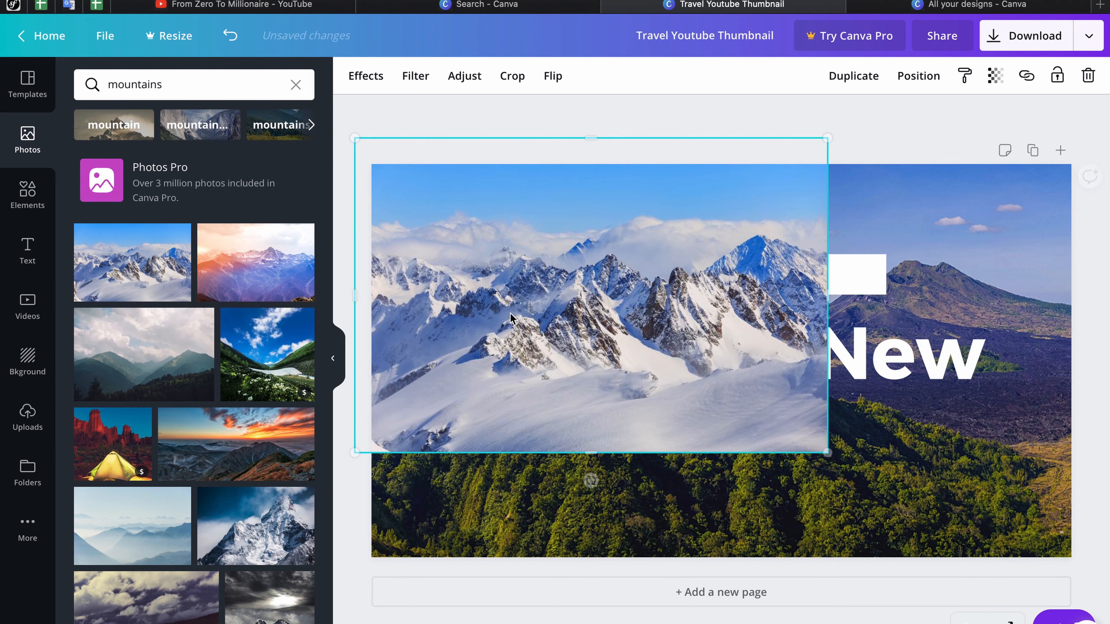
{"action": "left_click_drag", "start_coordinate": [825, 452], "coordinate": [1076, 617]}
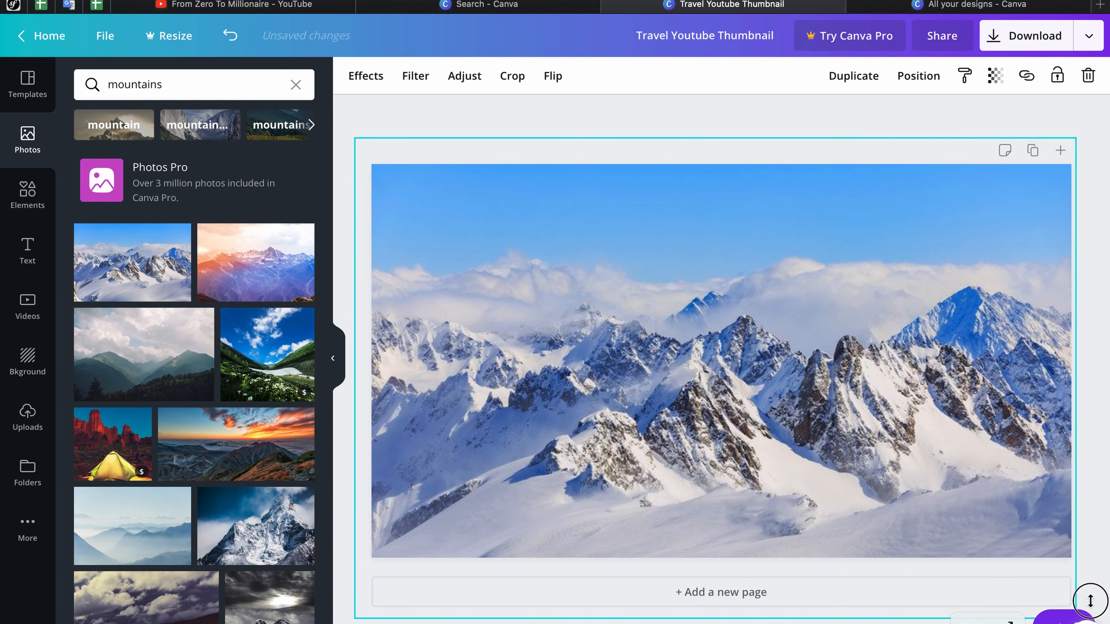
{"action": "right_click", "coordinate": [791, 458]}
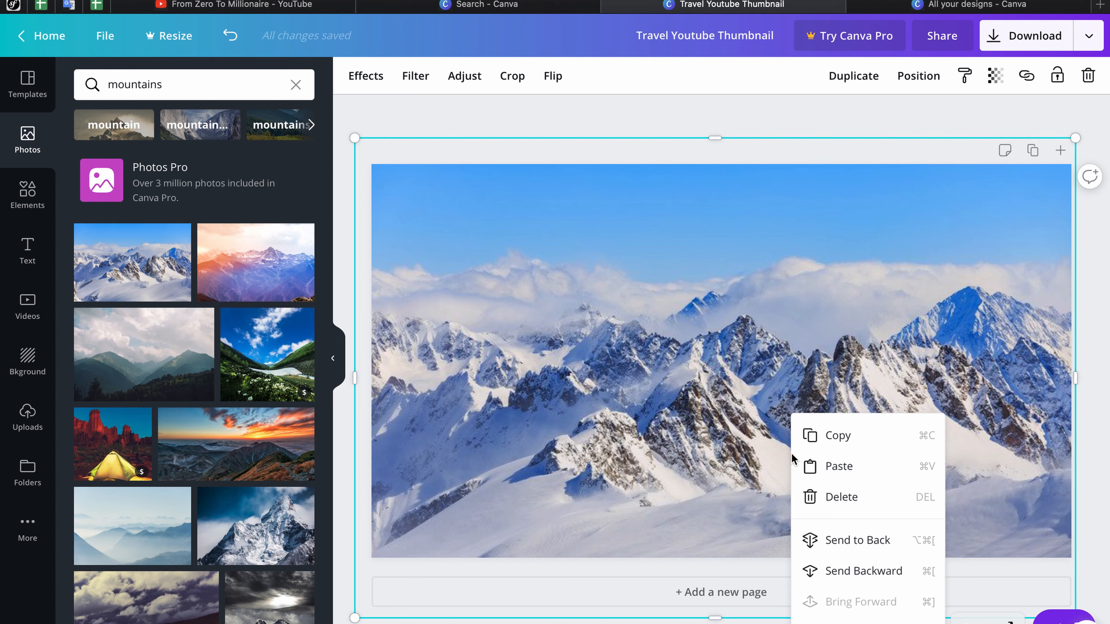
{"action": "left_click", "coordinate": [861, 547]}
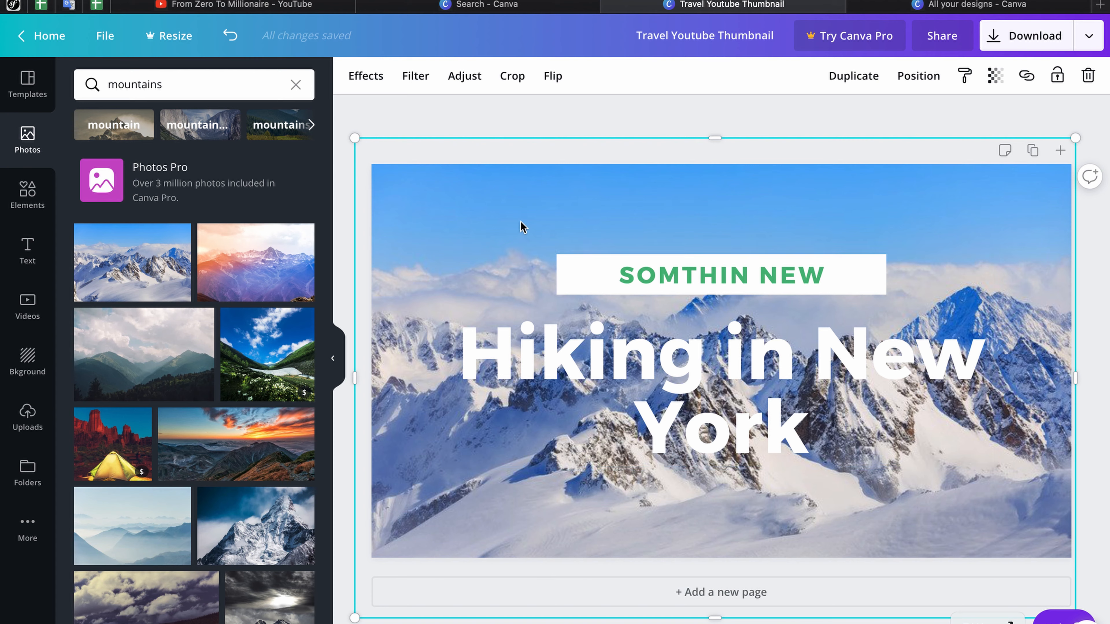
Step: Search Elements for 'map' and place the orange Africa map at the bottom-left
{"action": "left_click", "coordinate": [27, 203]}
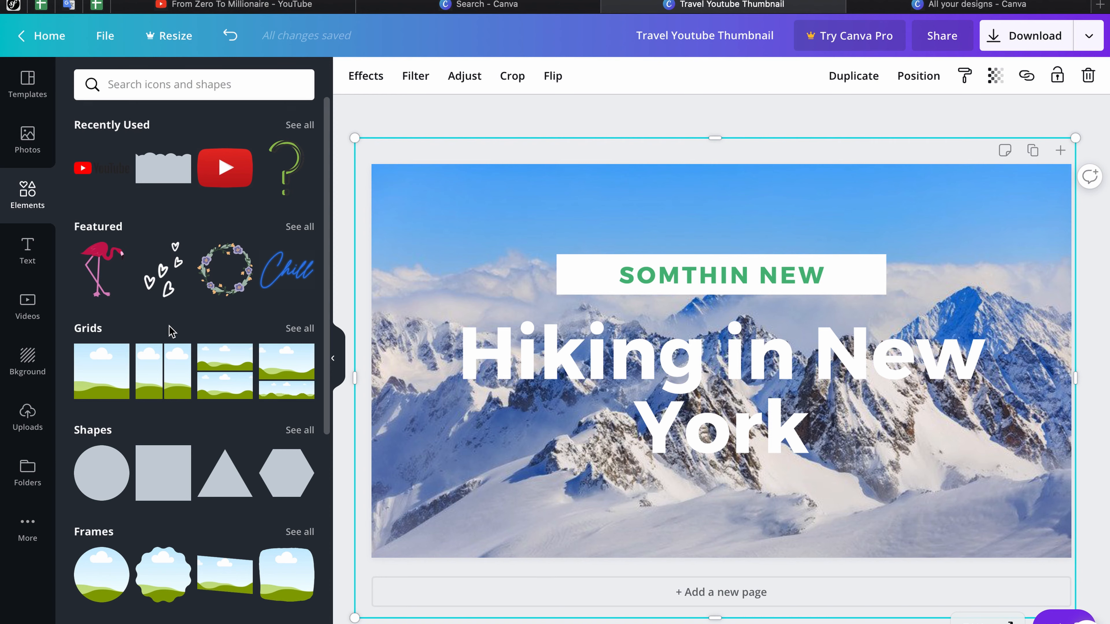
{"action": "scroll", "coordinate": [110, 350], "scroll_direction": "down", "scroll_amount": 1}
{"action": "scroll", "coordinate": [164, 380], "scroll_direction": "down", "scroll_amount": 4}
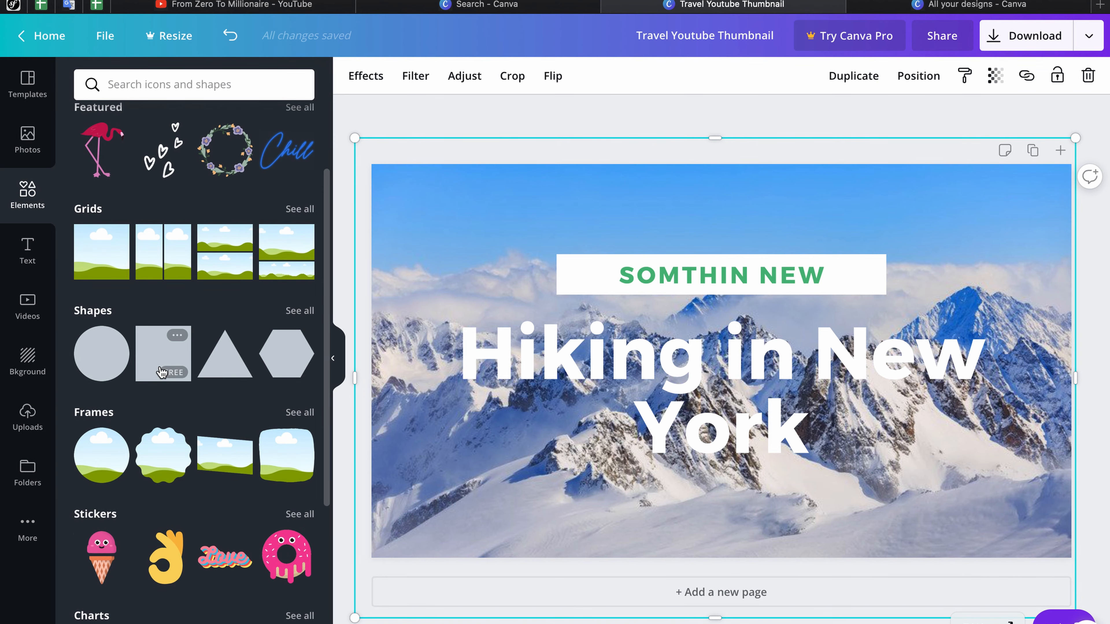
{"action": "scroll", "coordinate": [166, 387], "scroll_direction": "down", "scroll_amount": 10}
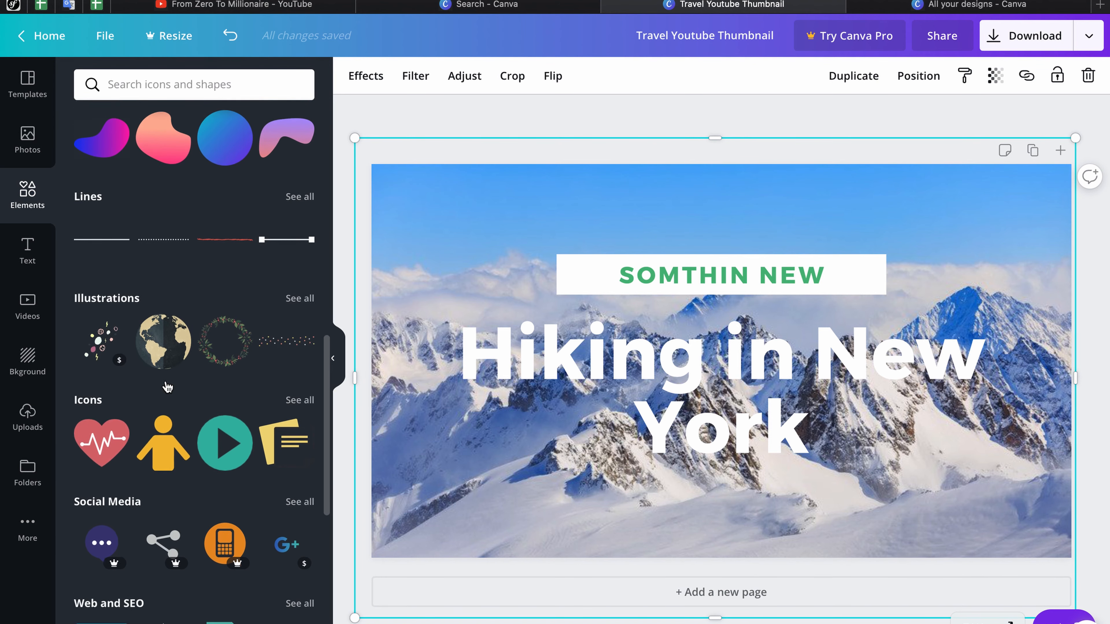
{"action": "scroll", "coordinate": [148, 323], "scroll_direction": "down", "scroll_amount": 7}
{"action": "scroll", "coordinate": [153, 332], "scroll_direction": "down", "scroll_amount": 5}
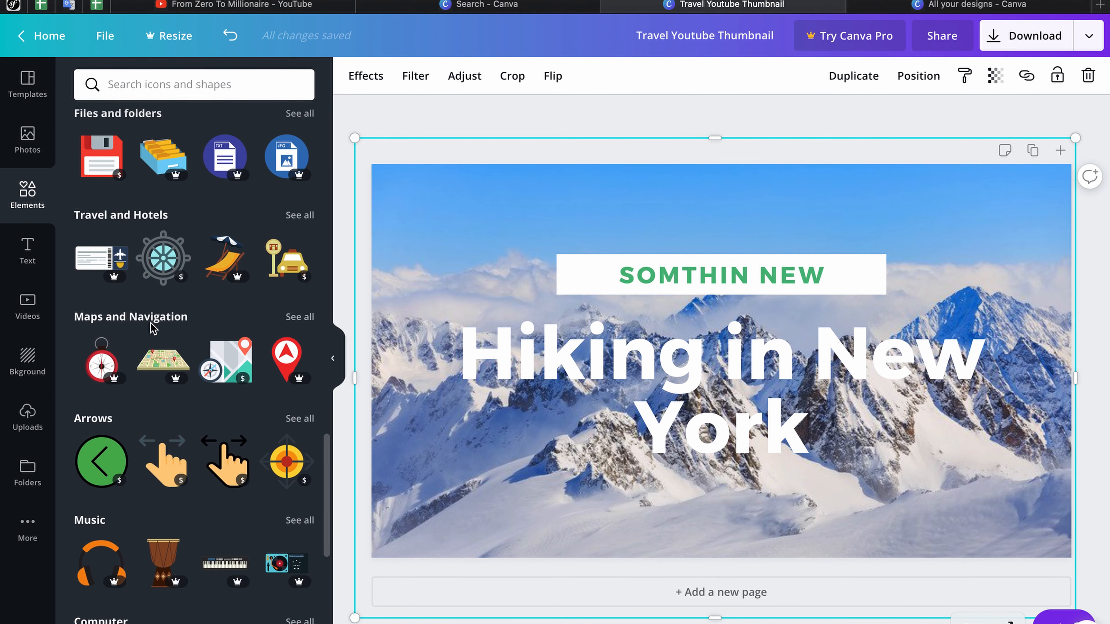
{"action": "left_click", "coordinate": [214, 83]}
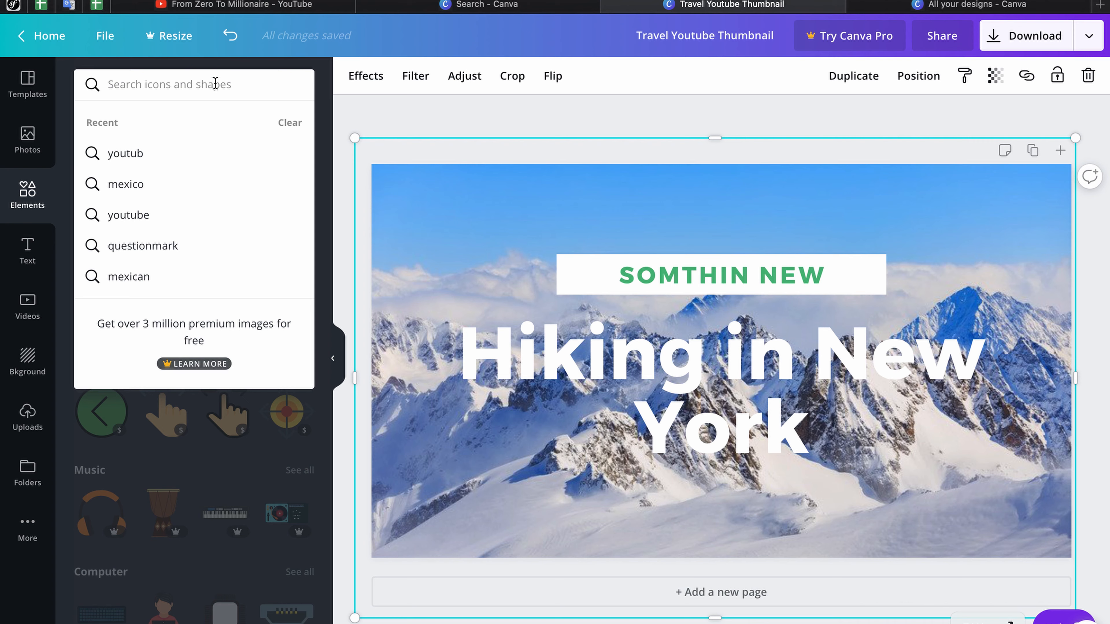
{"action": "type", "text": "map"}
{"action": "key", "text": "Return"}
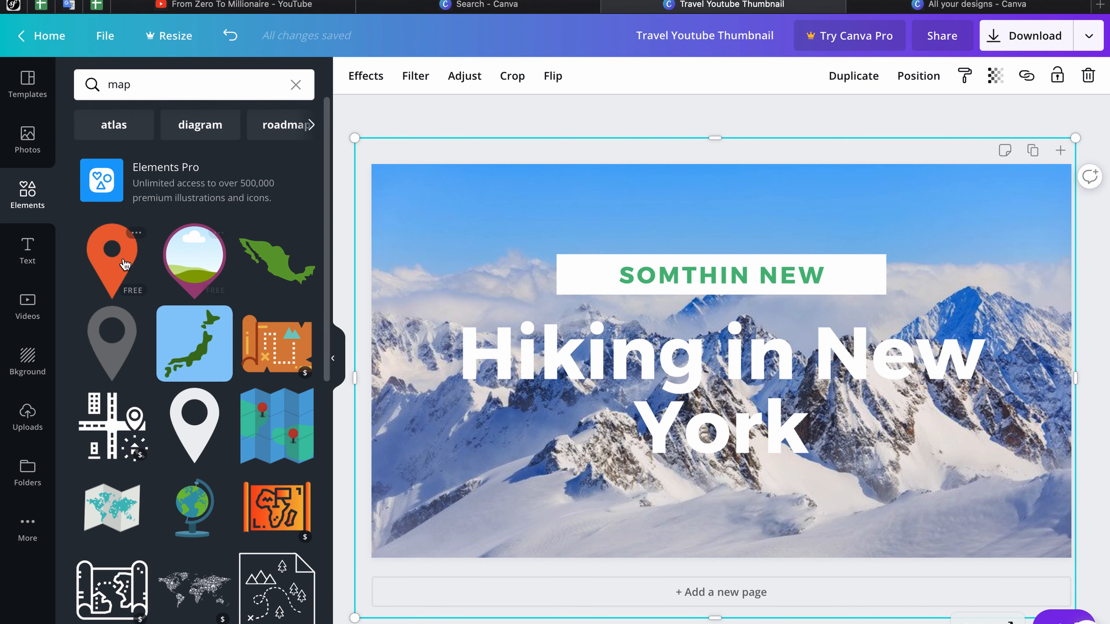
{"action": "scroll", "coordinate": [215, 336], "scroll_direction": "down", "scroll_amount": 2}
{"action": "scroll", "coordinate": [215, 336], "scroll_direction": "down", "scroll_amount": 1}
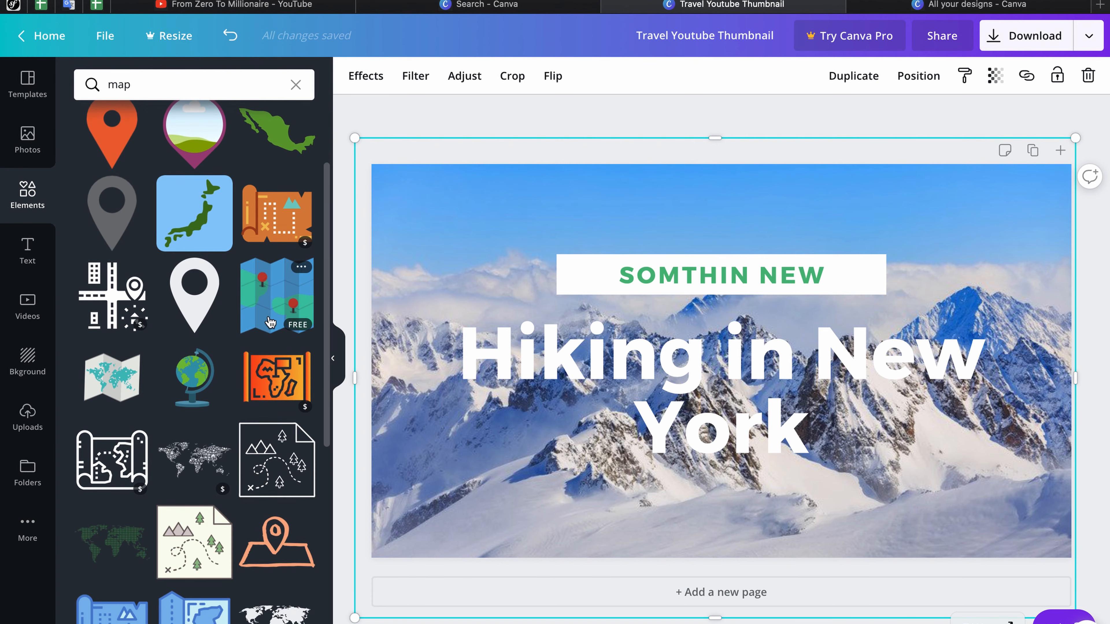
{"action": "left_click", "coordinate": [276, 398]}
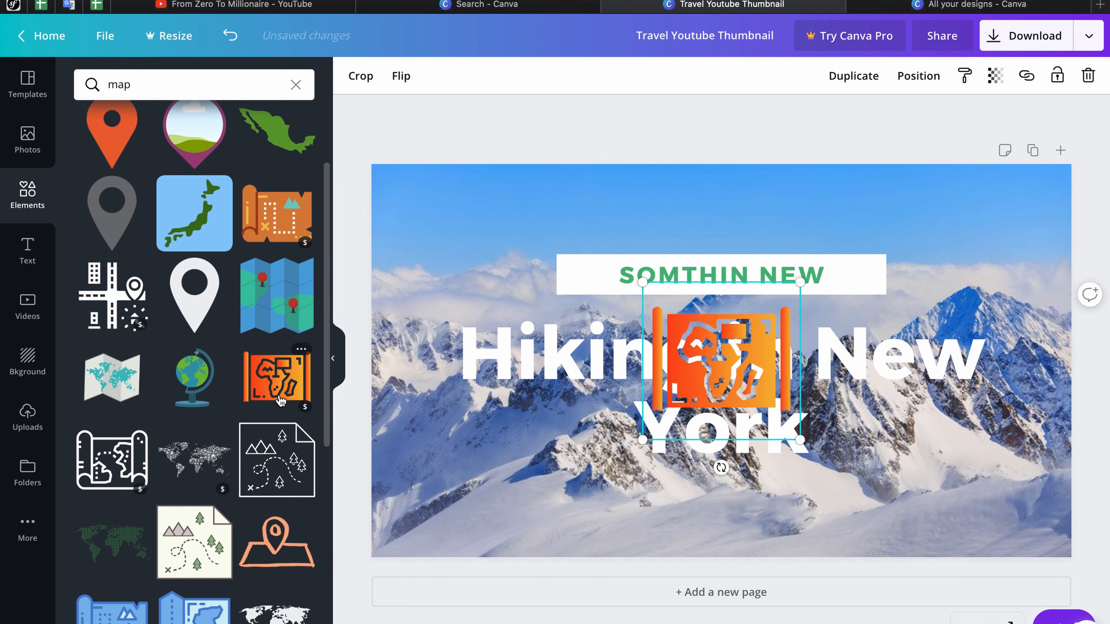
{"action": "left_click_drag", "start_coordinate": [712, 378], "coordinate": [458, 518]}
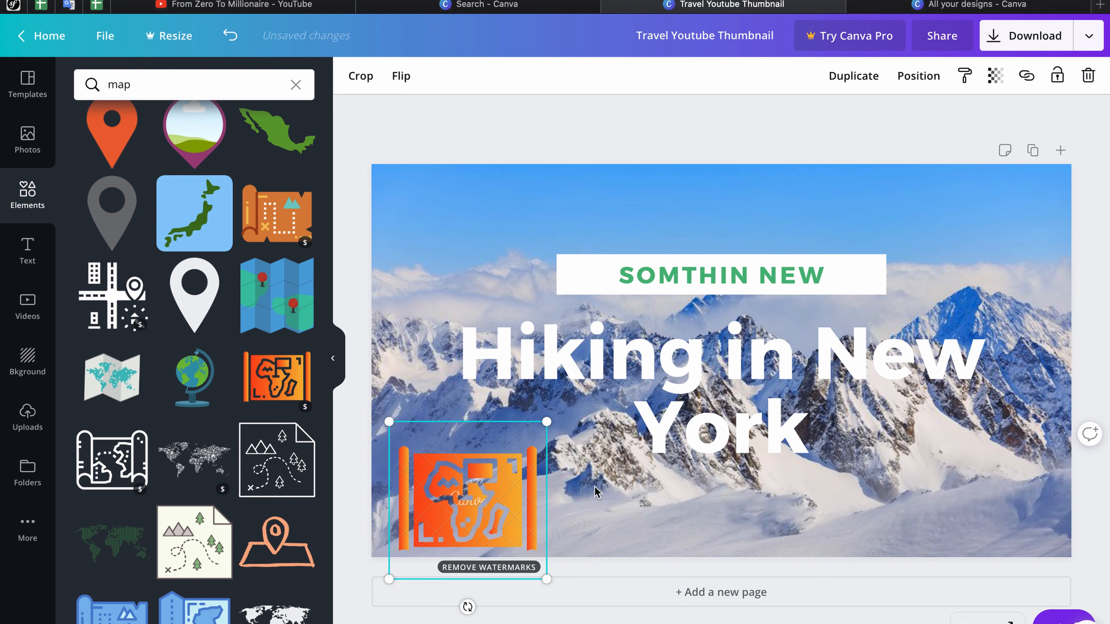
Step: Add the green dotted world map and move it to the upper left
{"action": "left_click", "coordinate": [111, 542]}
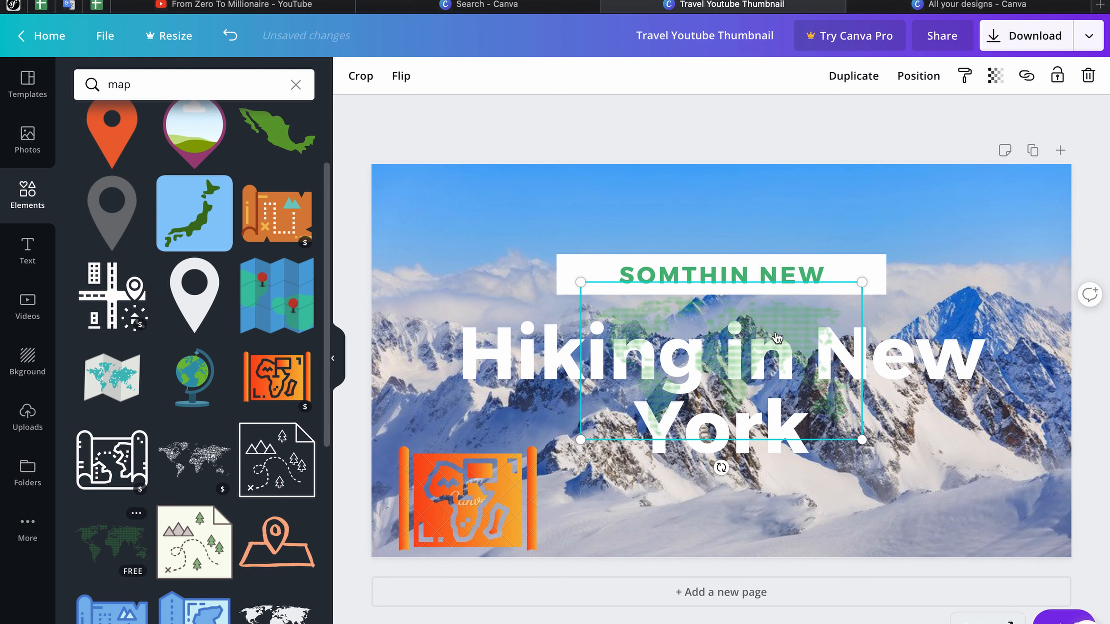
{"action": "left_click_drag", "start_coordinate": [674, 307], "coordinate": [557, 259]}
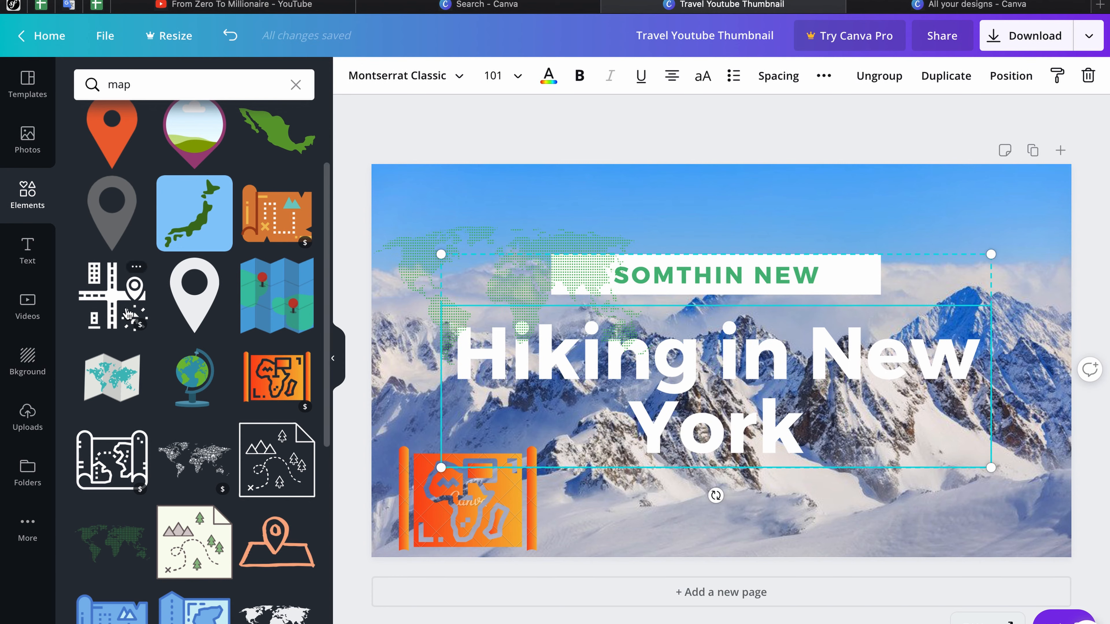
{"action": "left_click", "coordinate": [34, 257]}
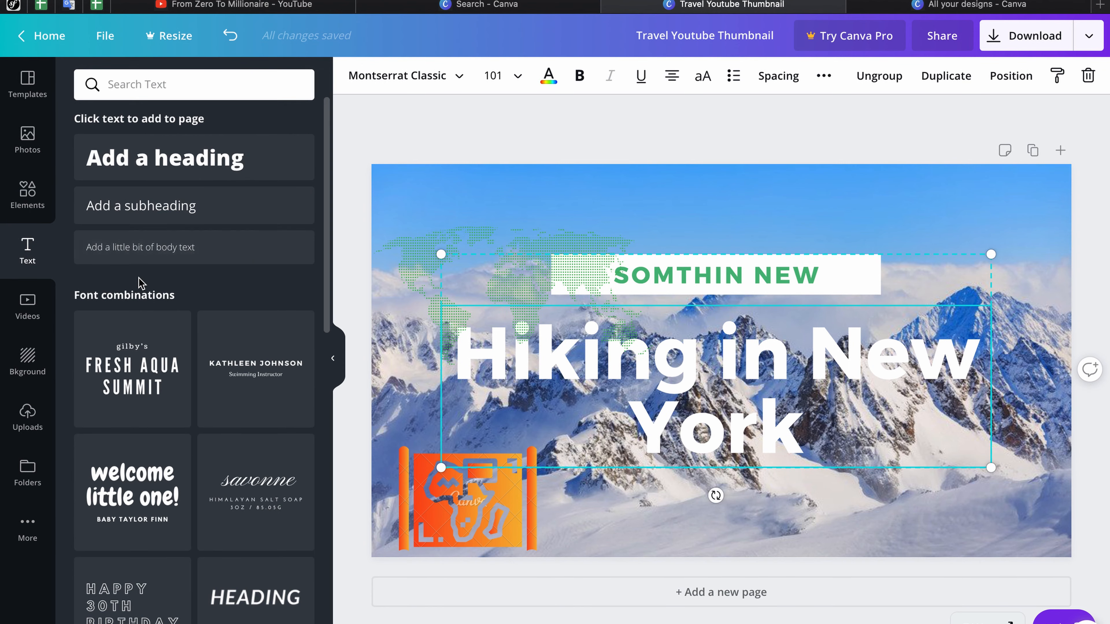
Step: Add a heading text box reading 'New text' toward the lower right
{"action": "left_click", "coordinate": [211, 169]}
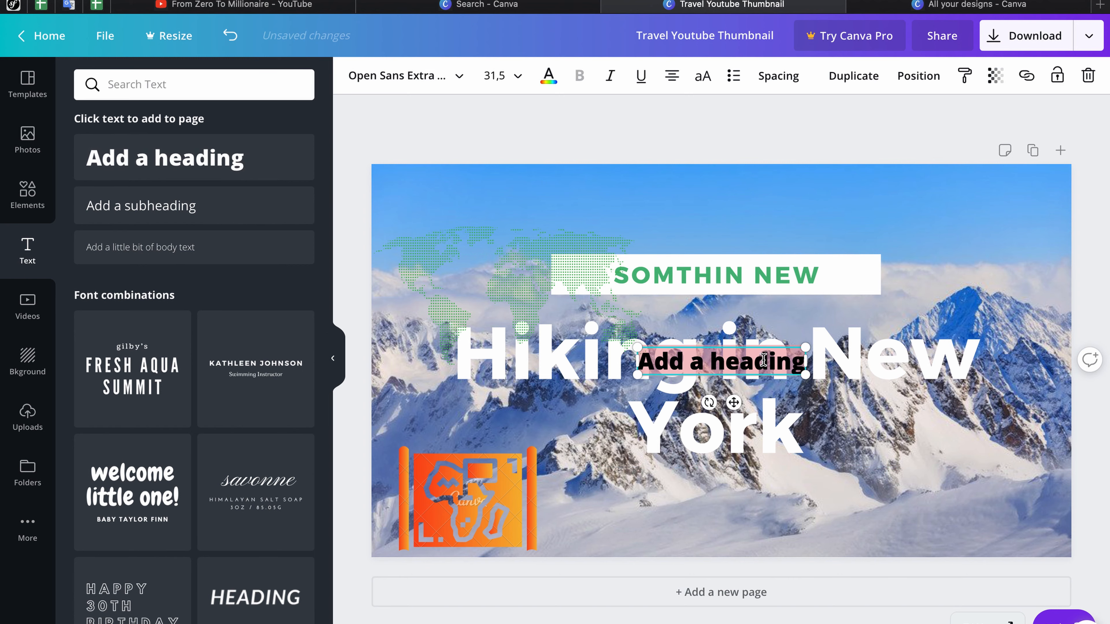
{"action": "left_click_drag", "start_coordinate": [742, 344], "coordinate": [875, 522]}
{"action": "left_click", "coordinate": [875, 522]}
{"action": "type", "text": "New text"}
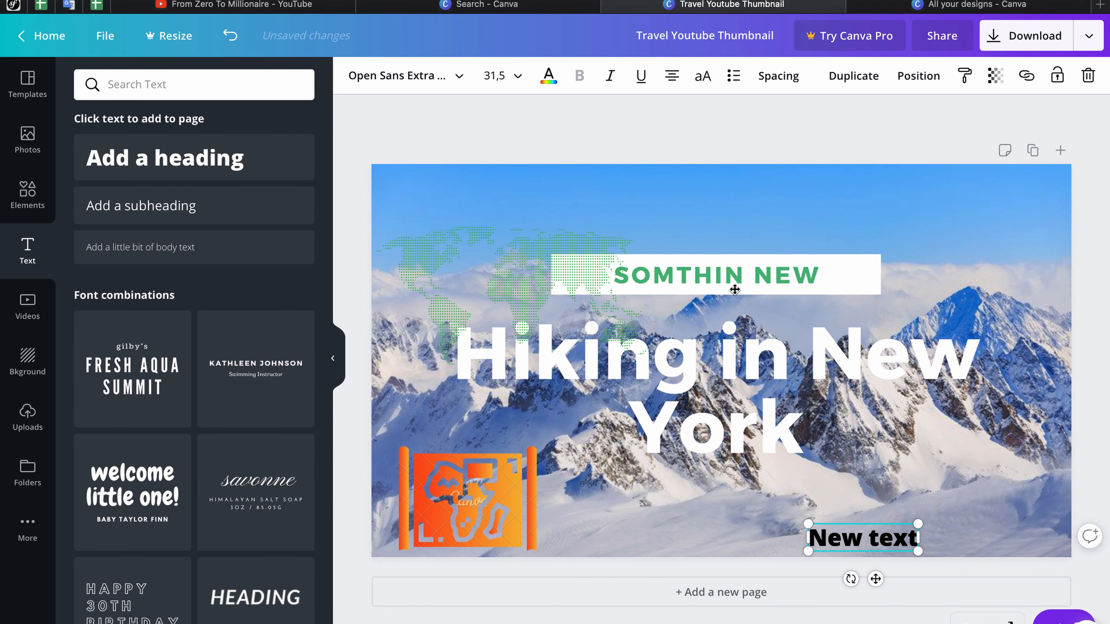
Step: Style the 'New text' heading in Advent Pro Light, size 18, blue
{"action": "left_click", "coordinate": [418, 80]}
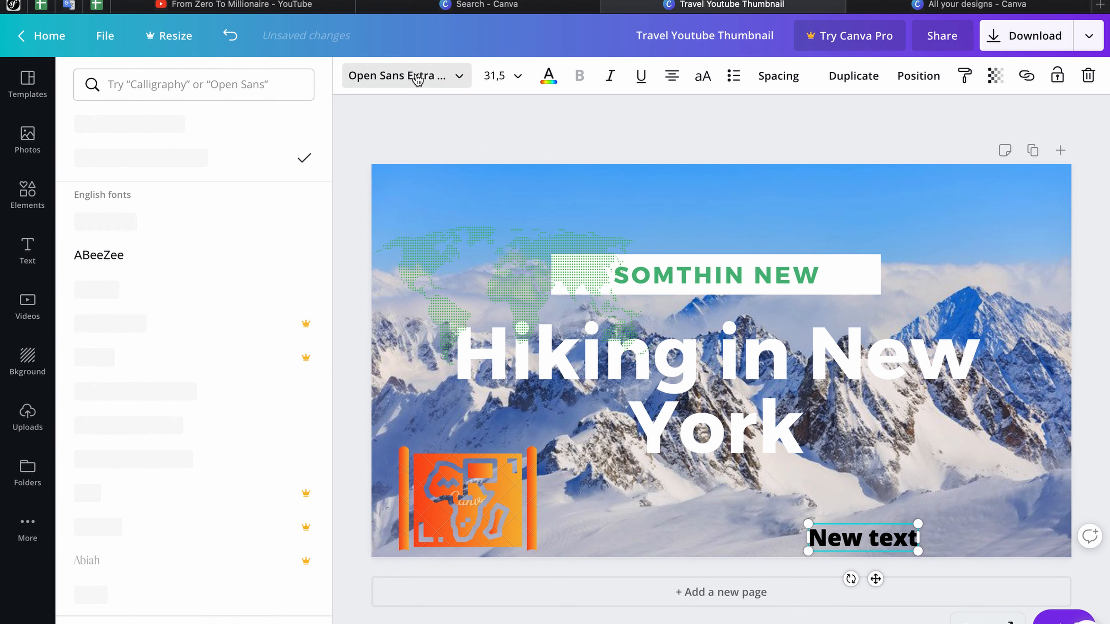
{"action": "scroll", "coordinate": [144, 401], "scroll_direction": "down", "scroll_amount": 5}
{"action": "scroll", "coordinate": [144, 401], "scroll_direction": "down", "scroll_amount": 10}
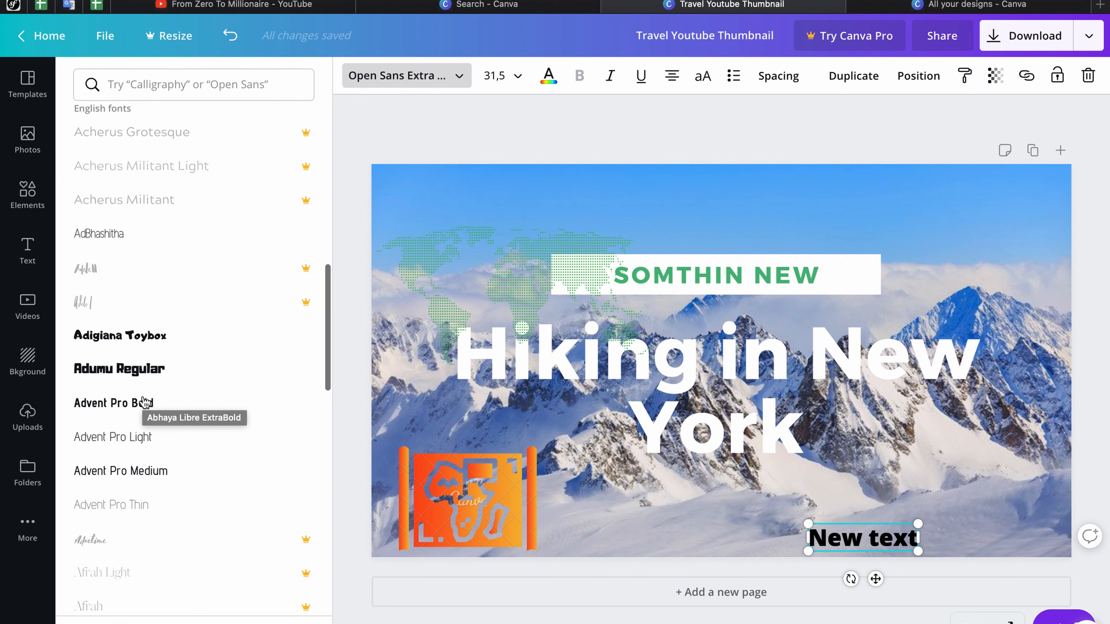
{"action": "left_click", "coordinate": [136, 337]}
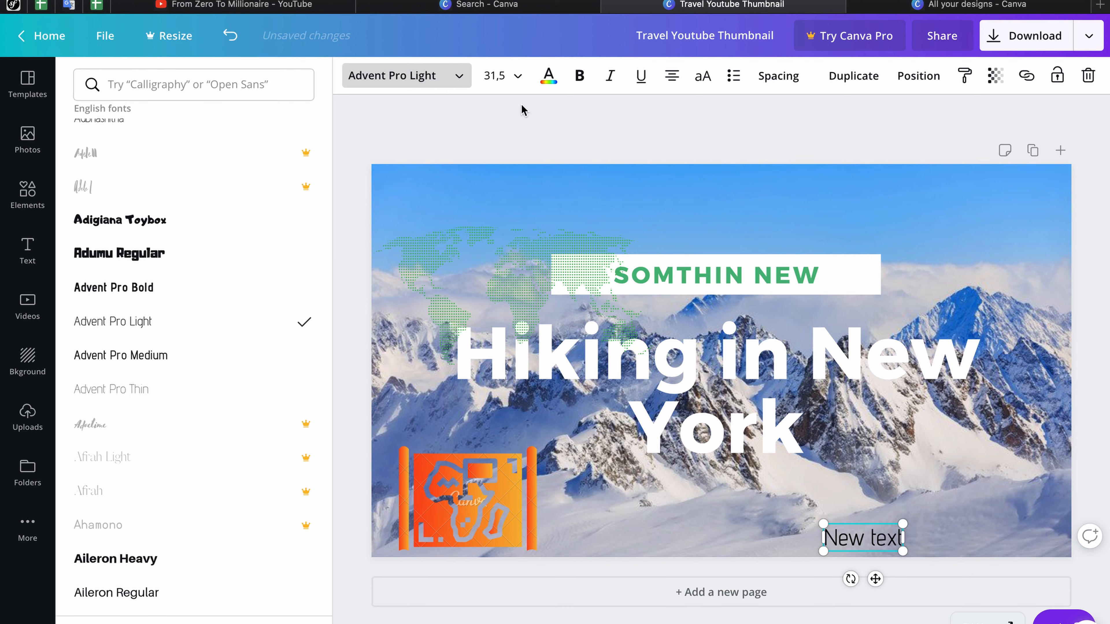
{"action": "left_click", "coordinate": [502, 75]}
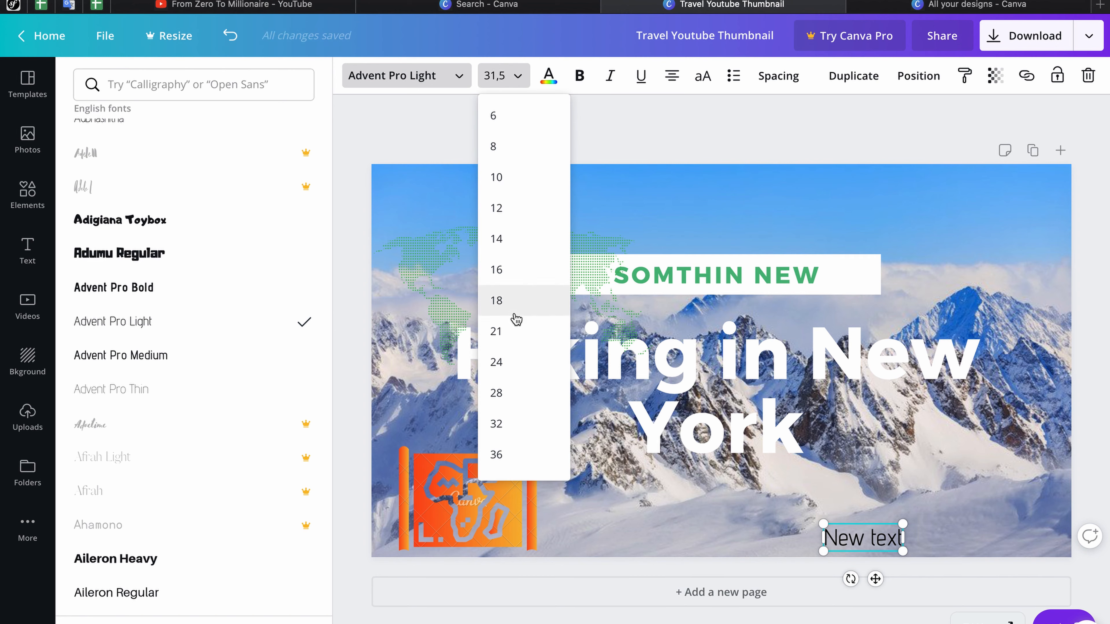
{"action": "left_click", "coordinate": [511, 300]}
{"action": "left_click", "coordinate": [549, 76]}
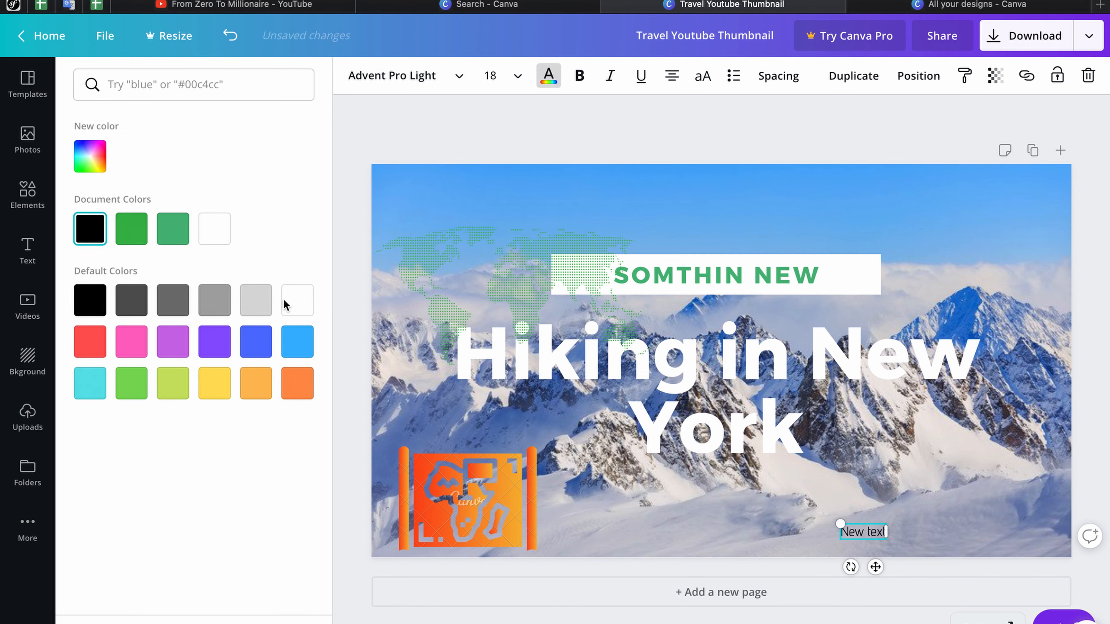
{"action": "left_click", "coordinate": [254, 352]}
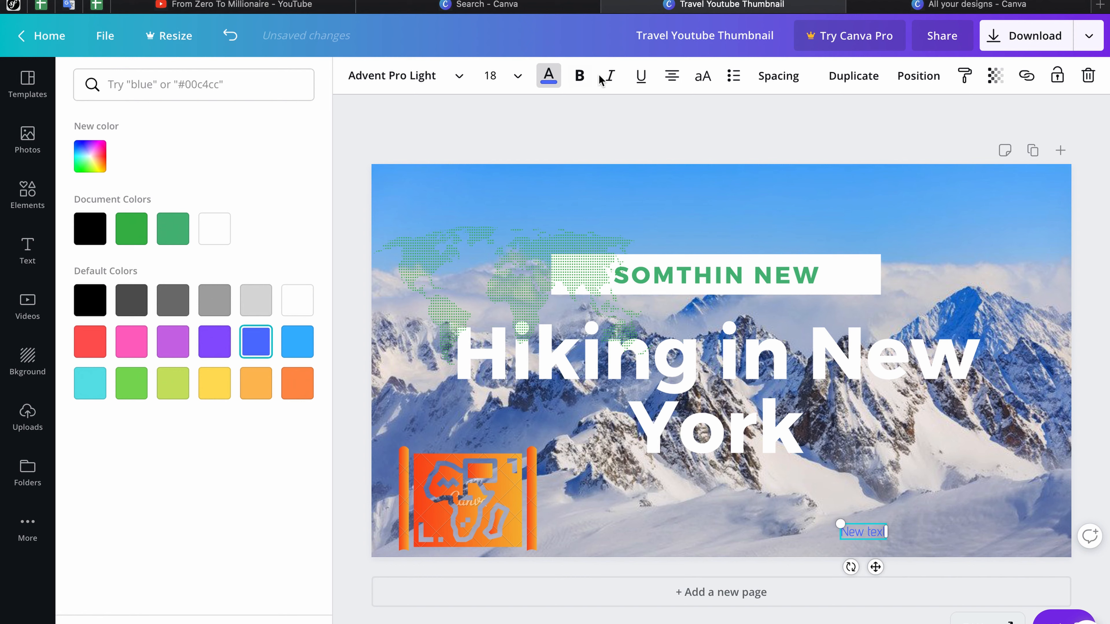
Step: Justify the New text box, review its spacing, then undo the text box
{"action": "left_click", "coordinate": [671, 76]}
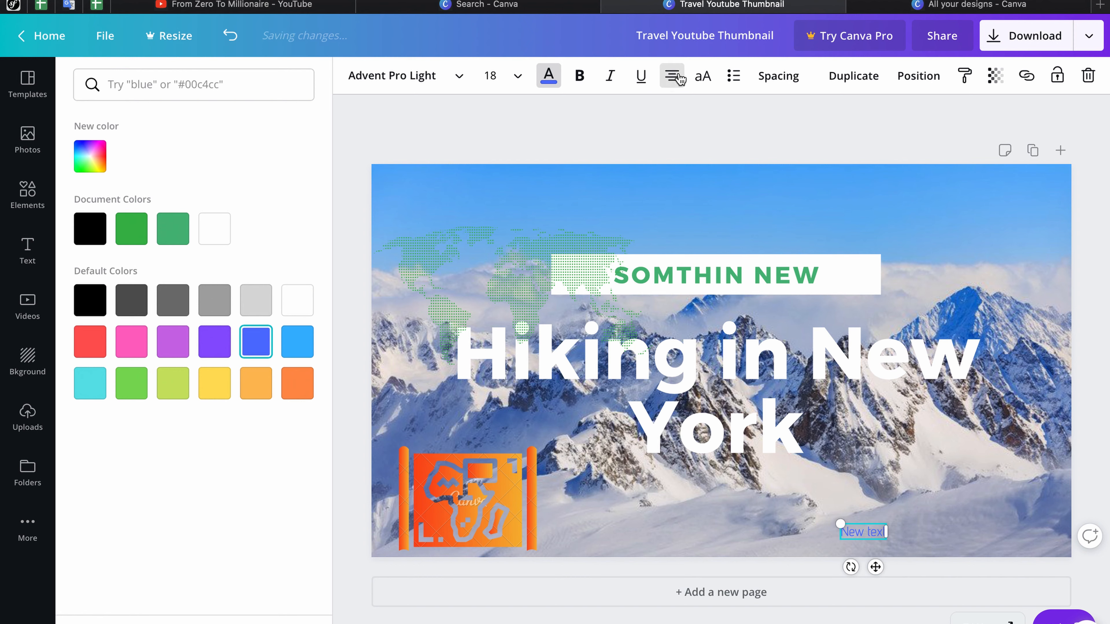
{"action": "left_click", "coordinate": [774, 75]}
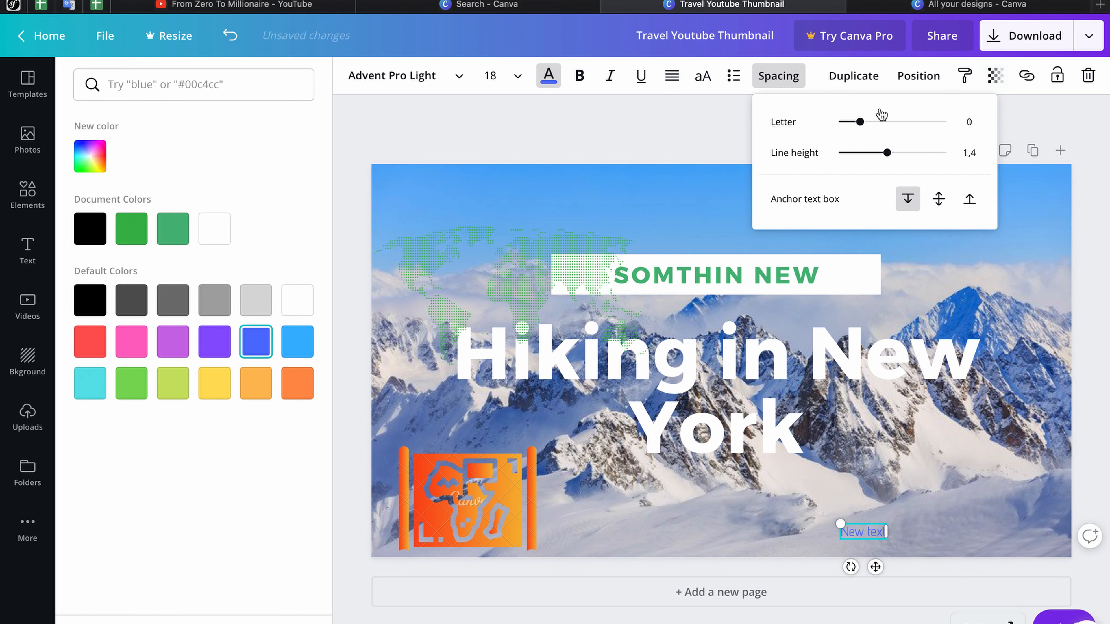
{"action": "left_click", "coordinate": [473, 128]}
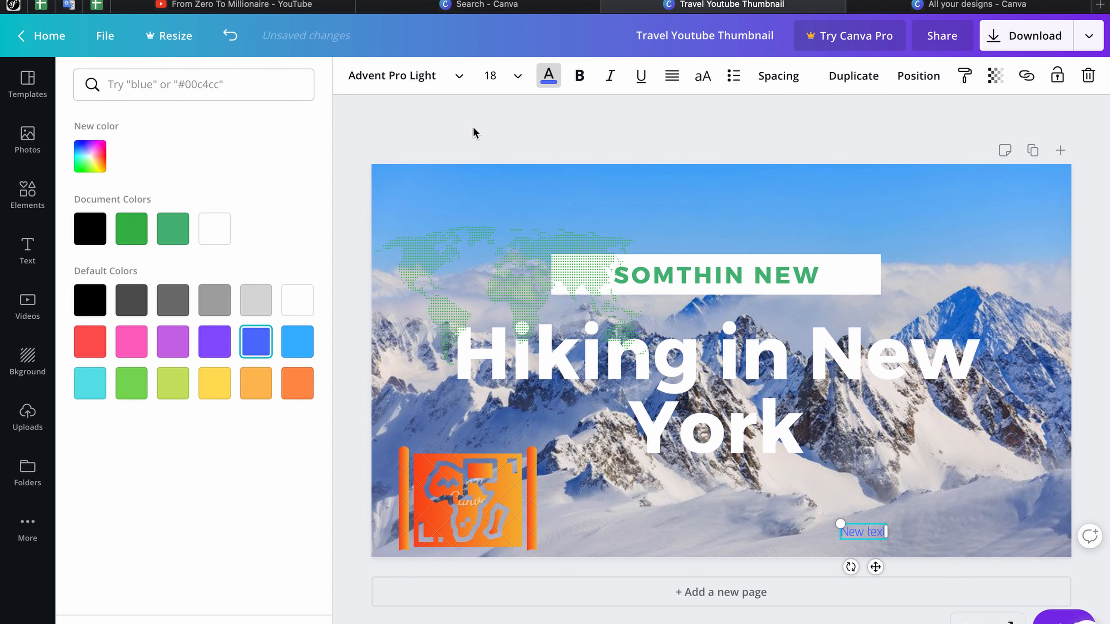
{"action": "left_click", "coordinate": [222, 41]}
Step: Undo five edits back to the green-hills background and return to Canva's home search page
{"action": "left_click", "coordinate": [222, 41]}
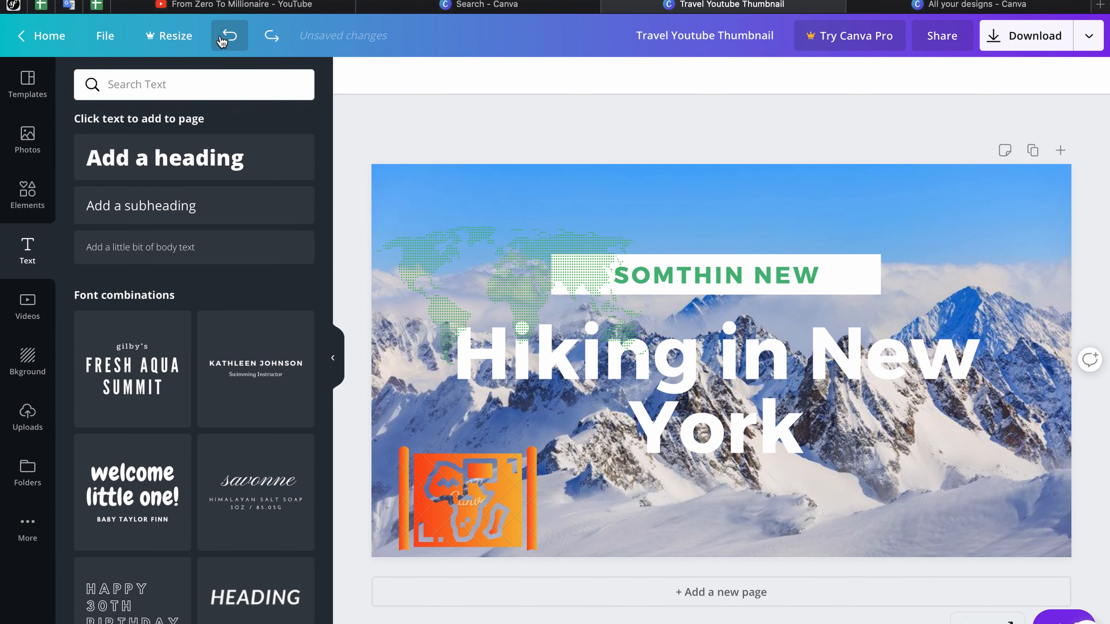
{"action": "left_click", "coordinate": [222, 40]}
{"action": "left_click", "coordinate": [222, 41]}
{"action": "left_click", "coordinate": [222, 41]}
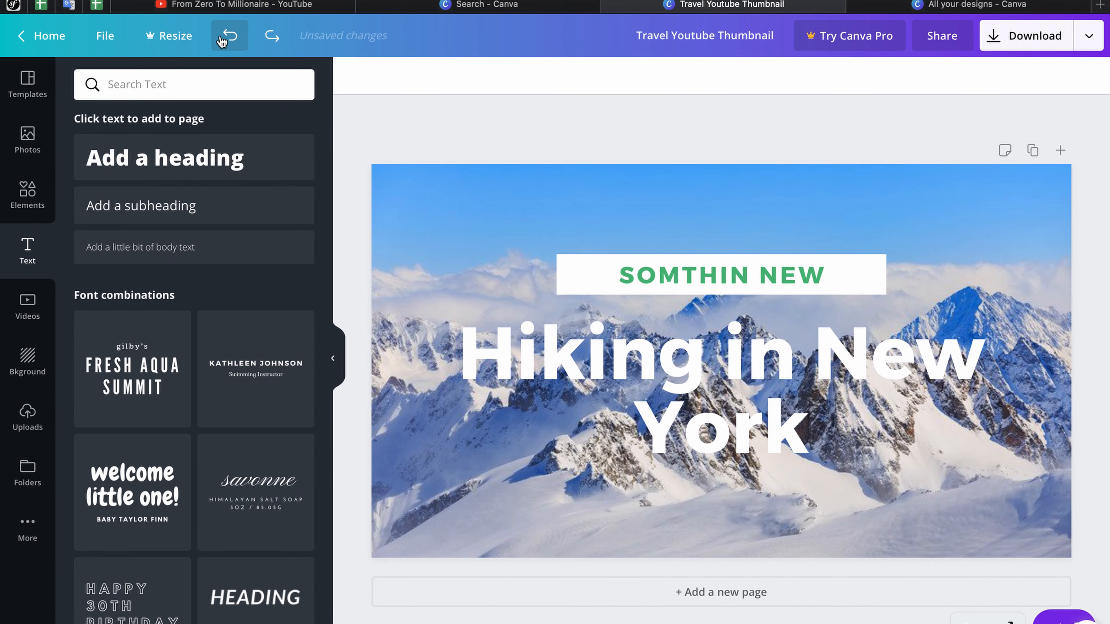
{"action": "left_click", "coordinate": [222, 40]}
{"action": "left_click", "coordinate": [222, 41]}
{"action": "left_click", "coordinate": [39, 33]}
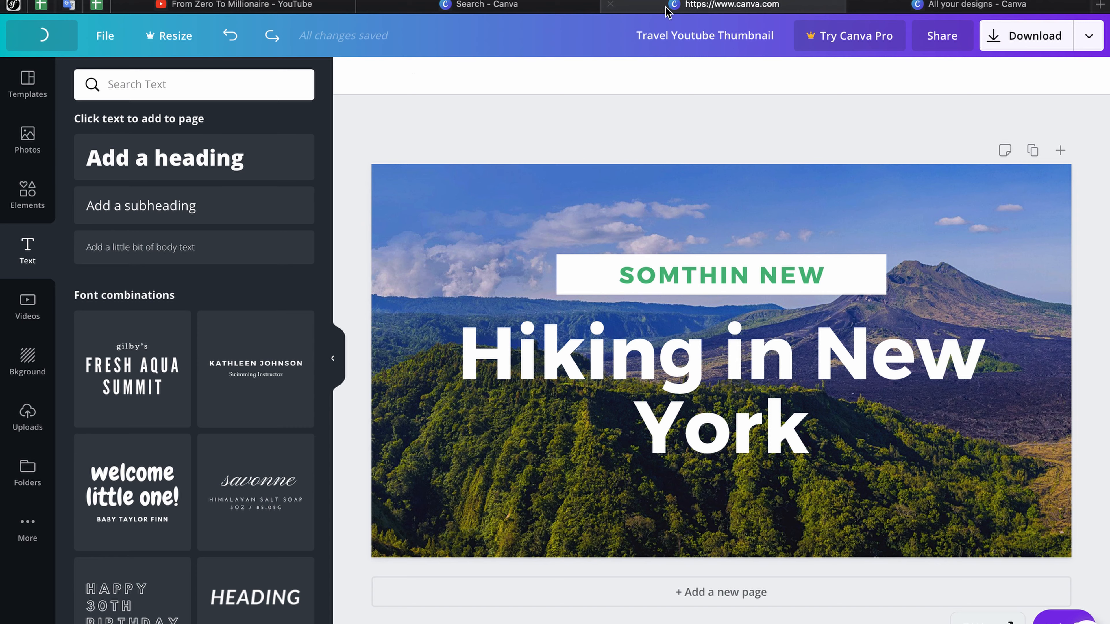
{"action": "left_click", "coordinate": [522, 6]}
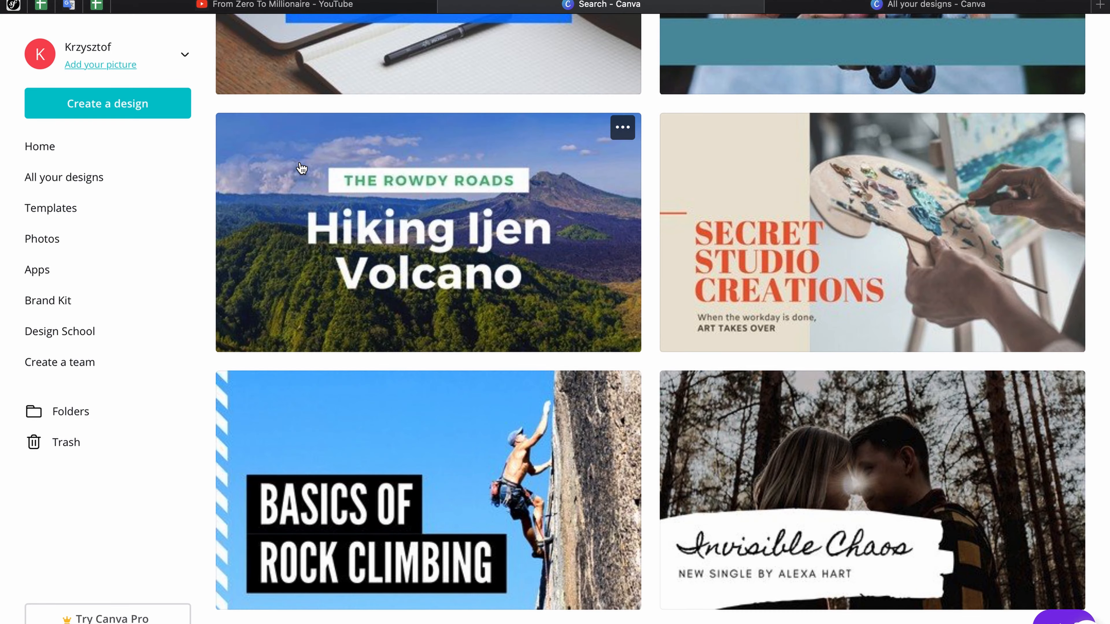
Step: Open the Blank card from the YouTube Thumbnail results as a new design
{"action": "scroll", "coordinate": [298, 162], "scroll_direction": "down", "scroll_amount": 15}
{"action": "scroll", "coordinate": [301, 168], "scroll_direction": "up", "scroll_amount": 20}
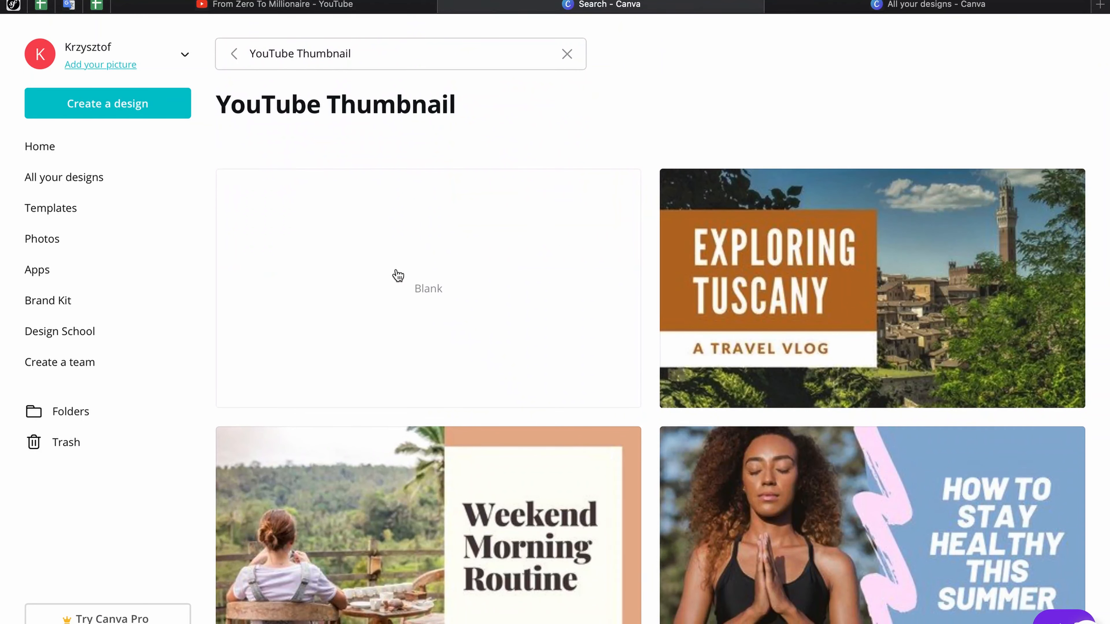
{"action": "left_click", "coordinate": [398, 275]}
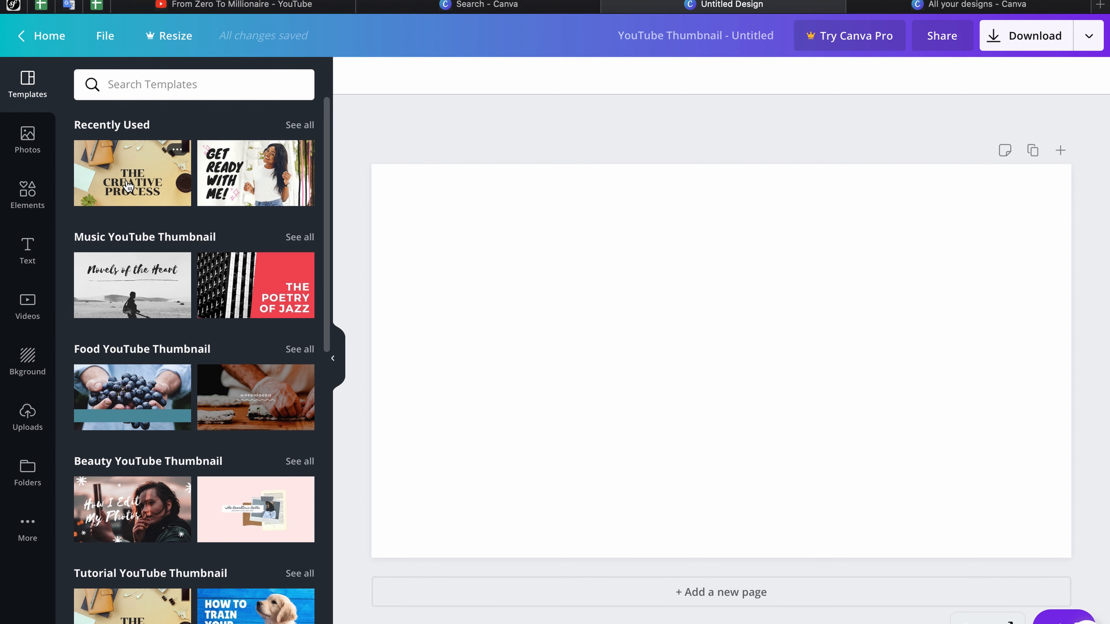
Step: Add a laptop-on-desk photo from a 'computer' search and size it over the page's right side
{"action": "left_click", "coordinate": [24, 141]}
{"action": "left_click", "coordinate": [158, 88]}
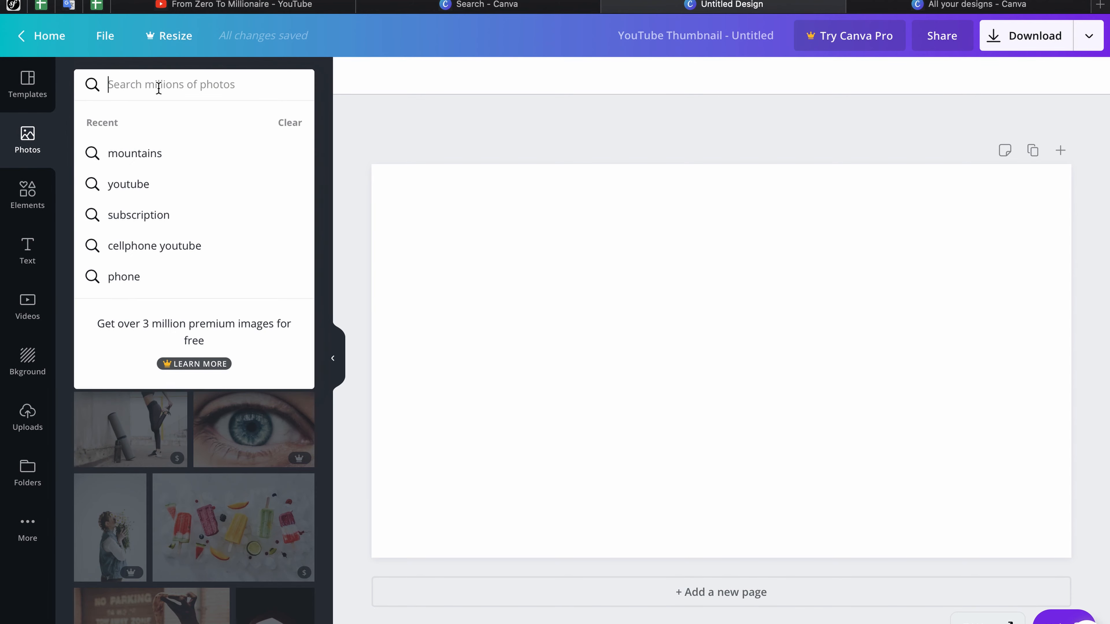
{"action": "type", "text": "computer"}
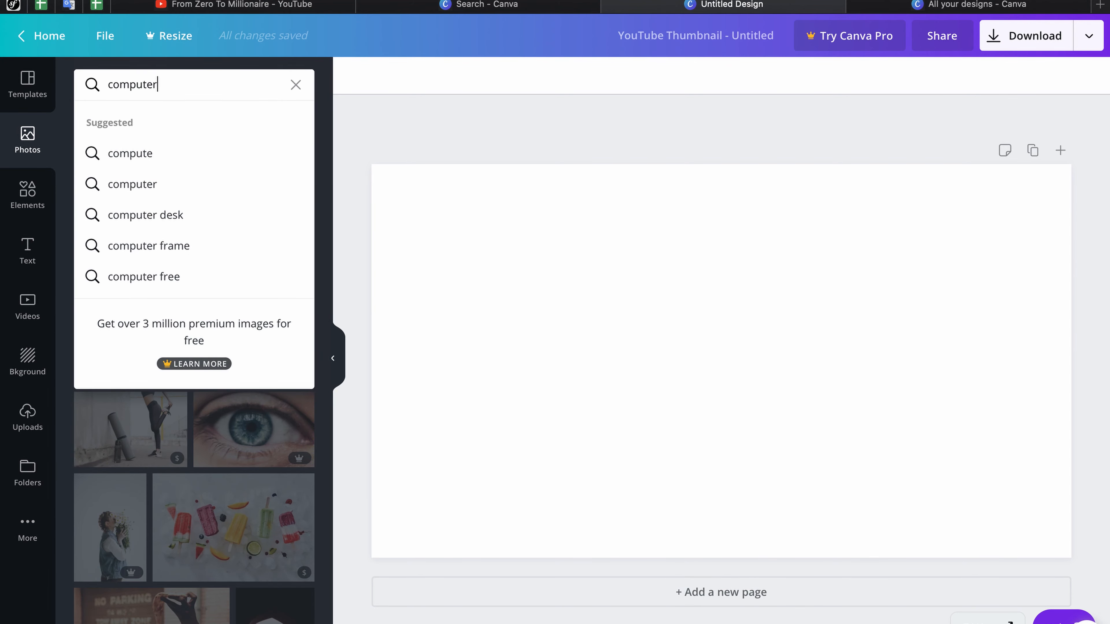
{"action": "key", "text": "Return"}
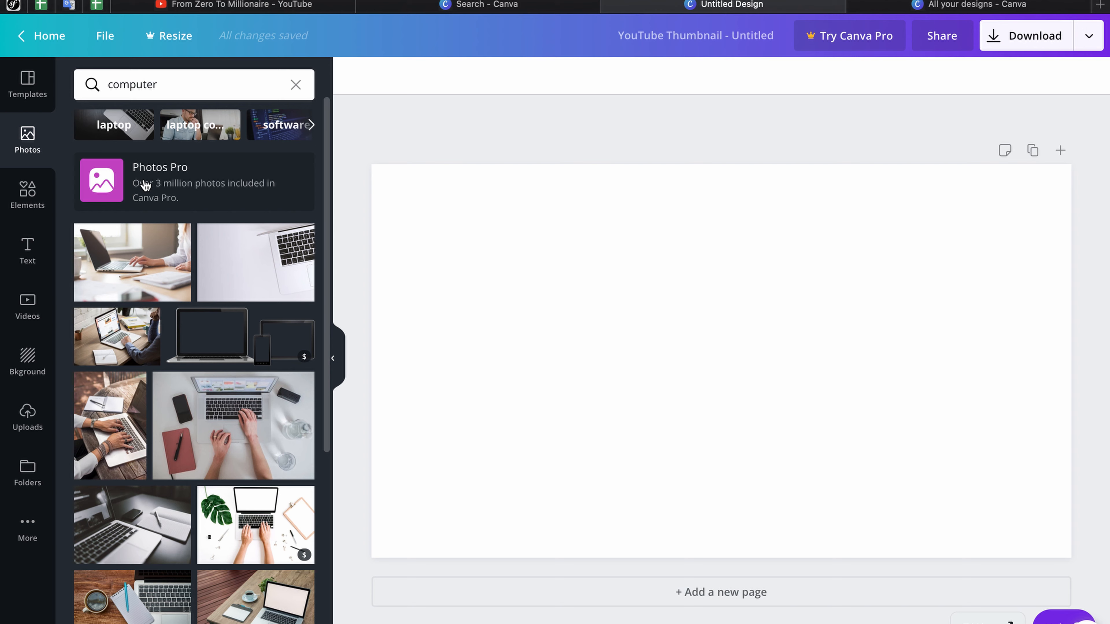
{"action": "scroll", "coordinate": [132, 284], "scroll_direction": "down", "scroll_amount": 2}
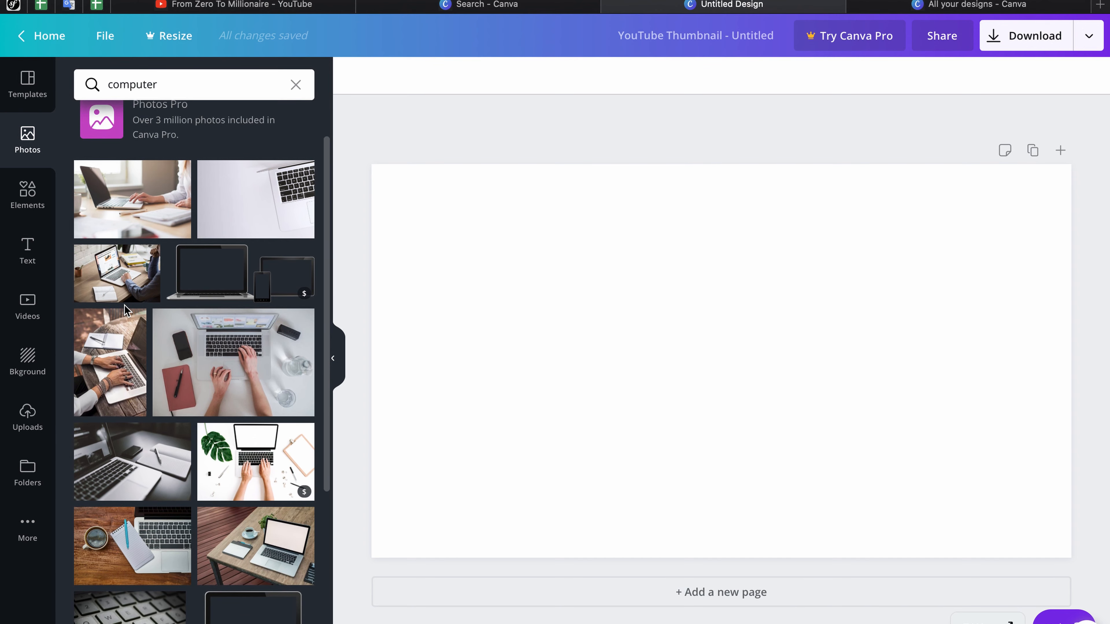
{"action": "left_click", "coordinate": [125, 275]}
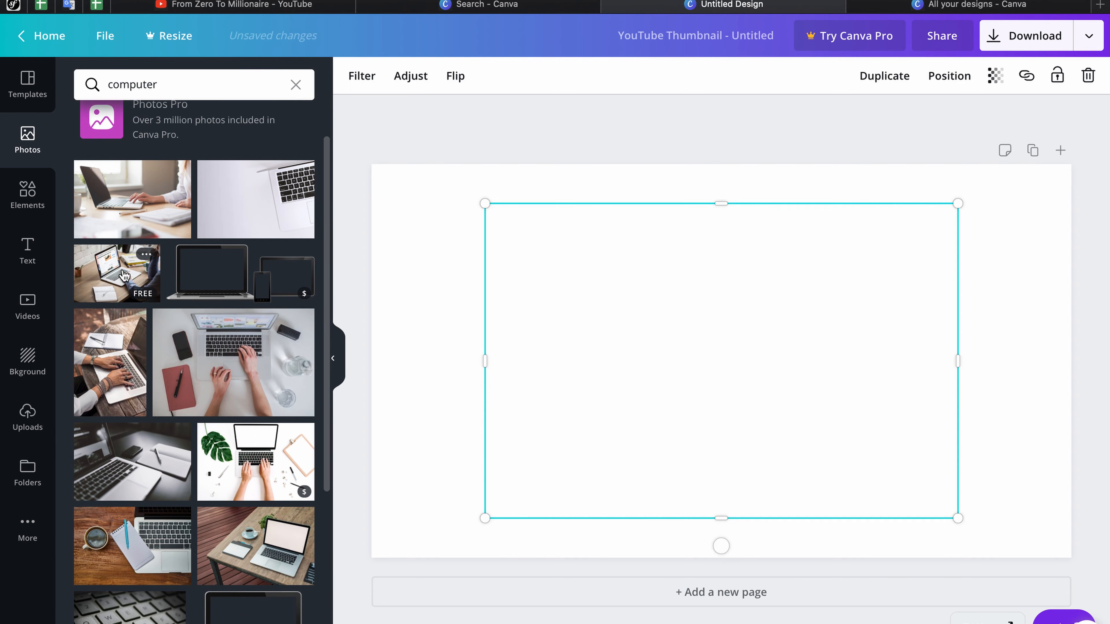
{"action": "left_click_drag", "start_coordinate": [701, 322], "coordinate": [850, 284]}
{"action": "left_click_drag", "start_coordinate": [629, 477], "coordinate": [510, 600]}
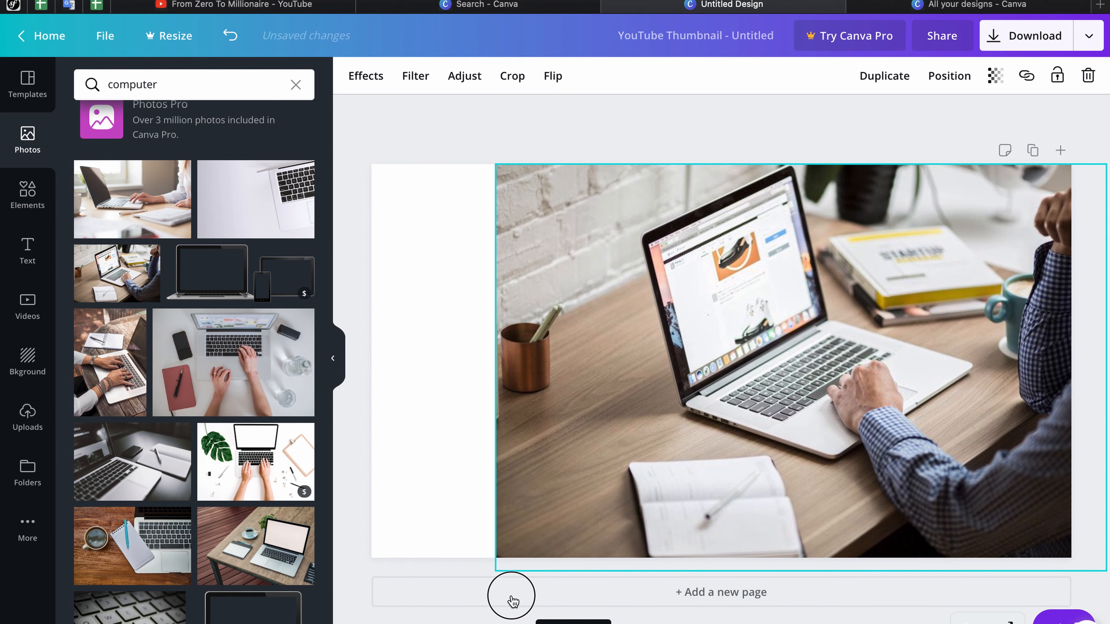
{"action": "left_click_drag", "start_coordinate": [782, 390], "coordinate": [820, 391]}
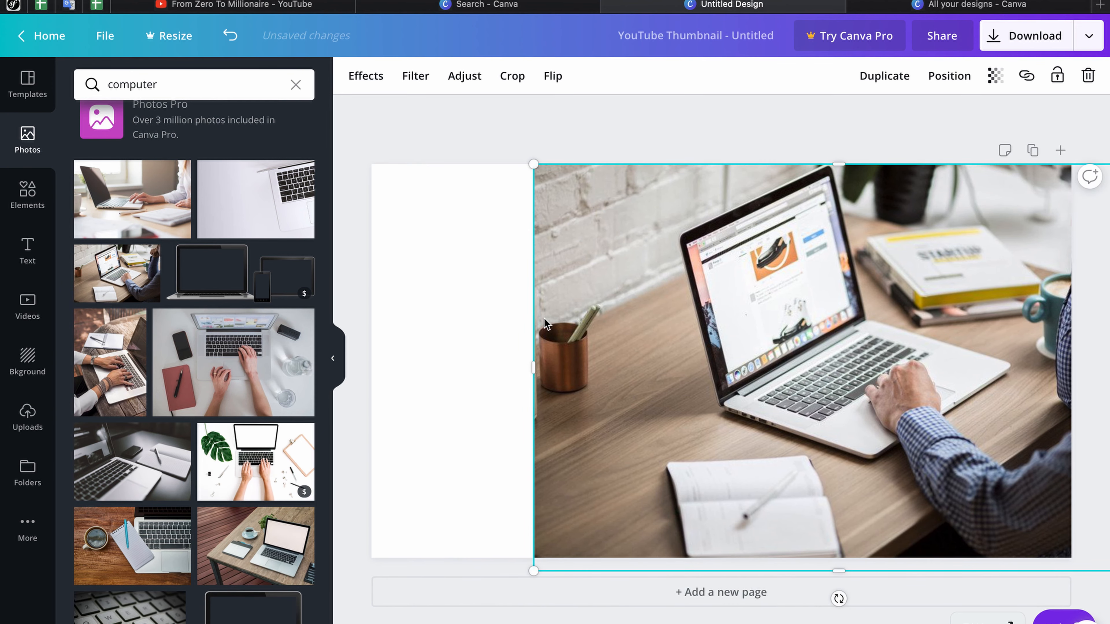
{"action": "left_click", "coordinate": [28, 192]}
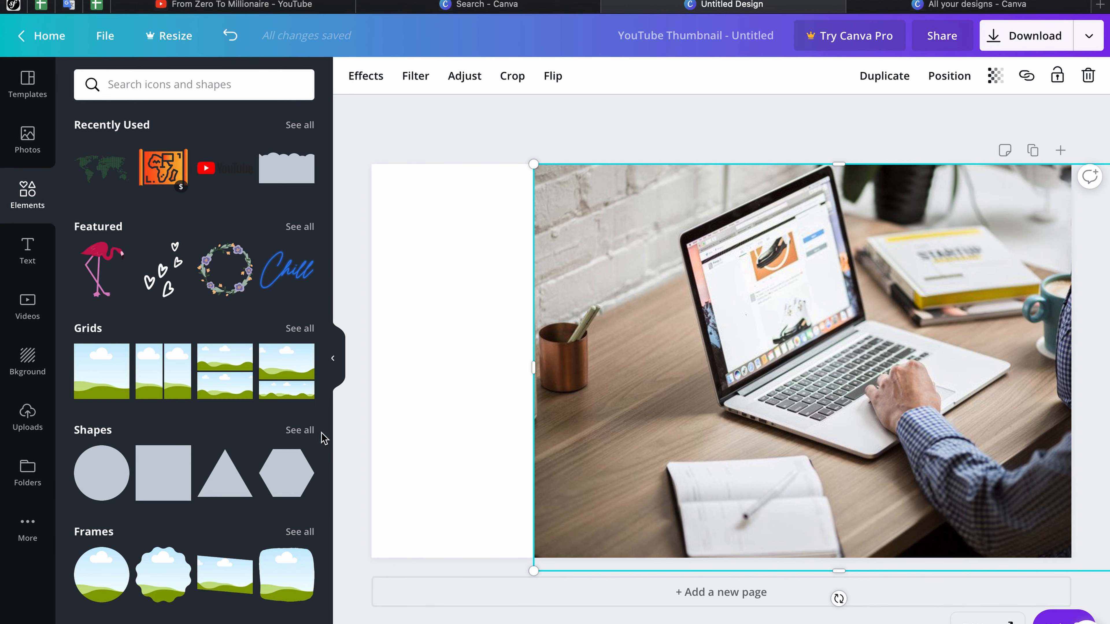
Step: Add the wavy-edged shape, rotate it 90°, and stretch it along the page's left side
{"action": "left_click", "coordinate": [306, 432]}
{"action": "scroll", "coordinate": [236, 432], "scroll_direction": "down", "scroll_amount": 15}
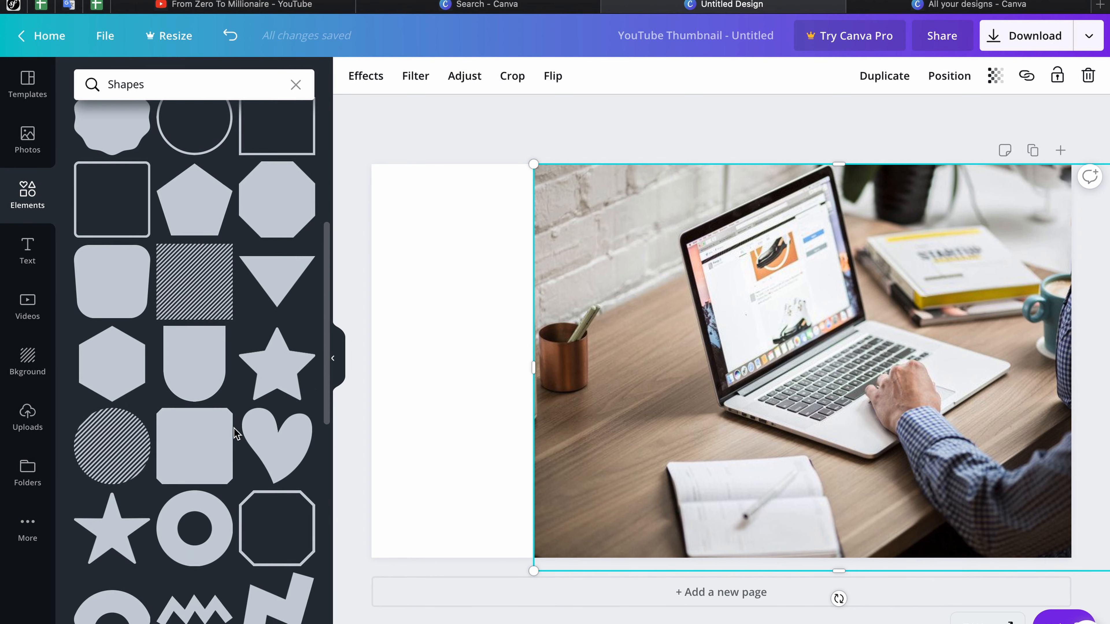
{"action": "scroll", "coordinate": [235, 433], "scroll_direction": "down", "scroll_amount": 15}
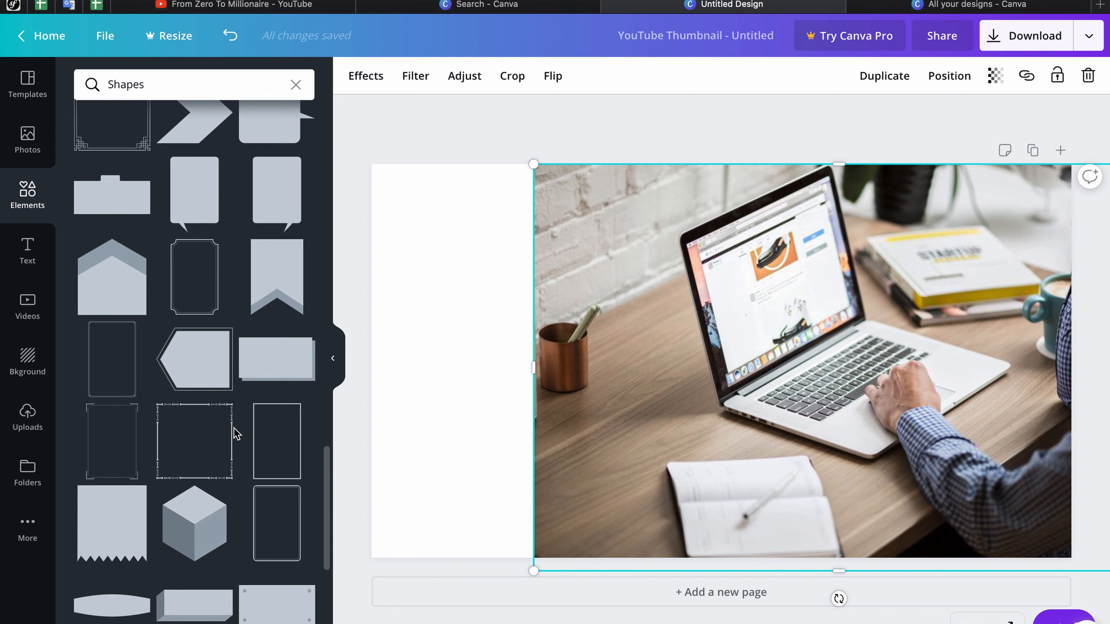
{"action": "scroll", "coordinate": [235, 432], "scroll_direction": "down", "scroll_amount": 8}
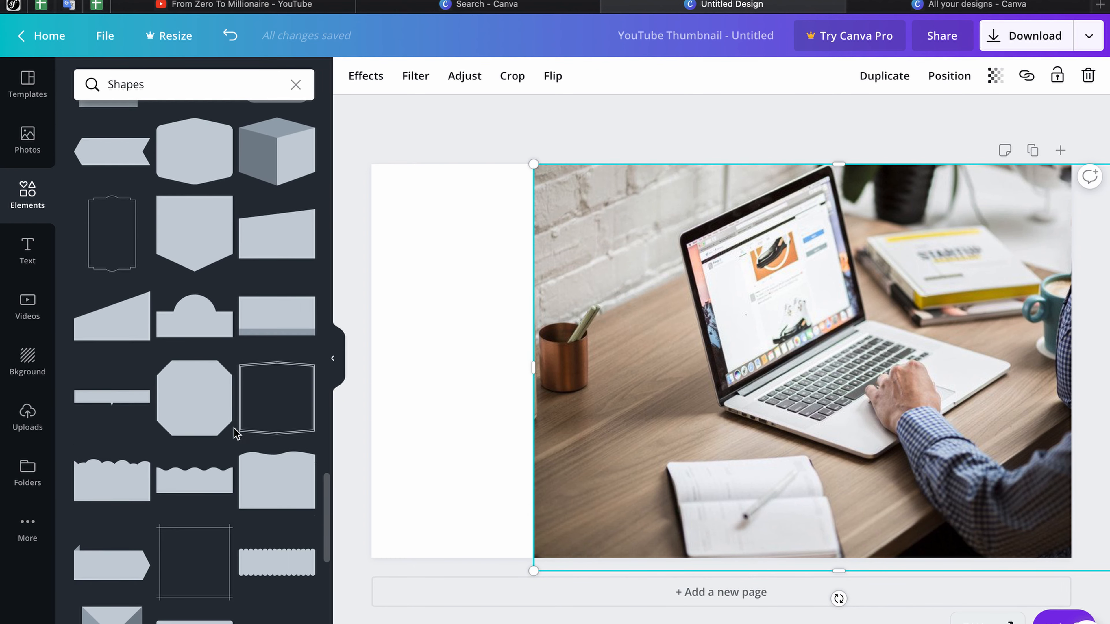
{"action": "left_click", "coordinate": [93, 454]}
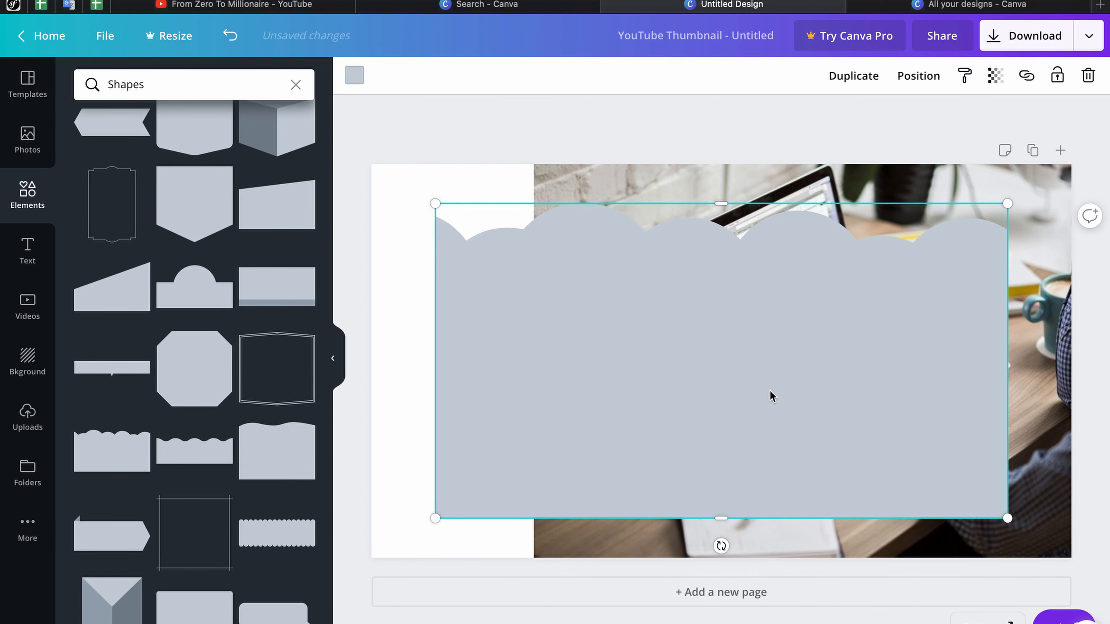
{"action": "mouse_move", "coordinate": [721, 546]}
{"action": "left_mouse_down"}
{"action": "mouse_move", "coordinate": [433, 502]}
{"action": "mouse_move", "coordinate": [478, 342]}
{"action": "mouse_move", "coordinate": [486, 363]}
{"action": "left_mouse_up"}
{"action": "left_click_drag", "start_coordinate": [657, 414], "coordinate": [507, 404]}
{"action": "left_click_drag", "start_coordinate": [686, 363], "coordinate": [767, 363]}
Step: Colour the wavy shape white
{"action": "left_click", "coordinate": [356, 75]}
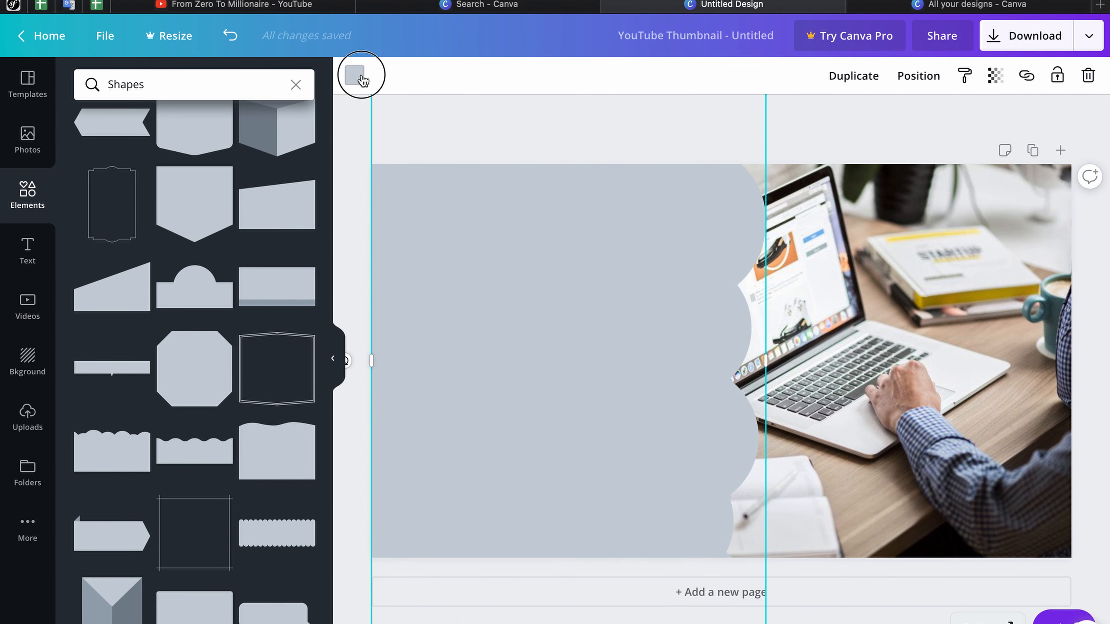
{"action": "left_click", "coordinate": [297, 306]}
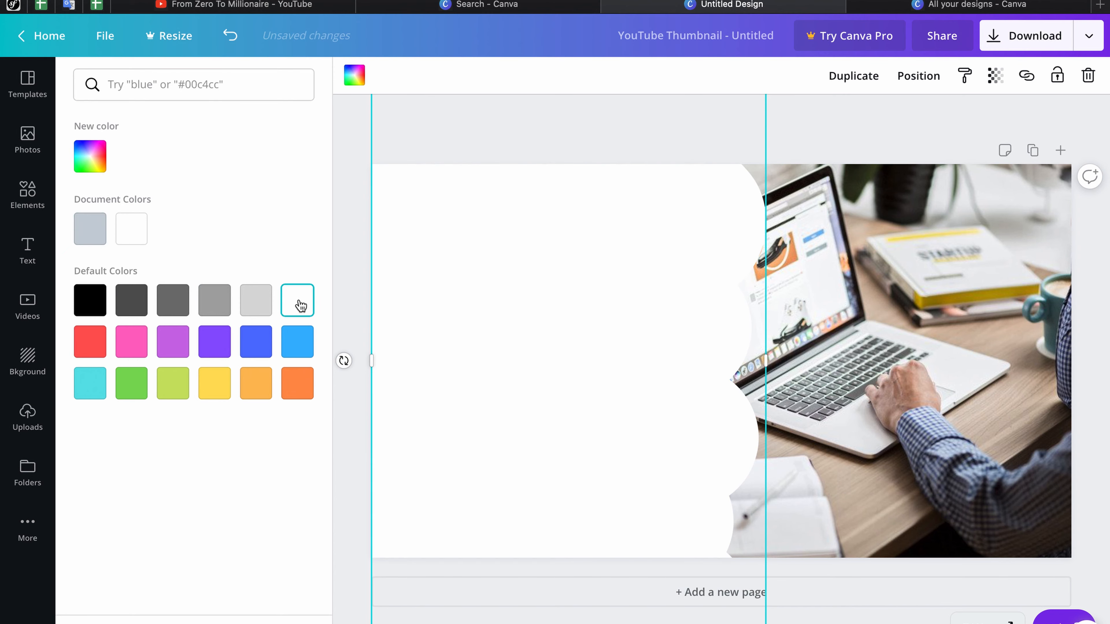
{"action": "left_click", "coordinate": [858, 126]}
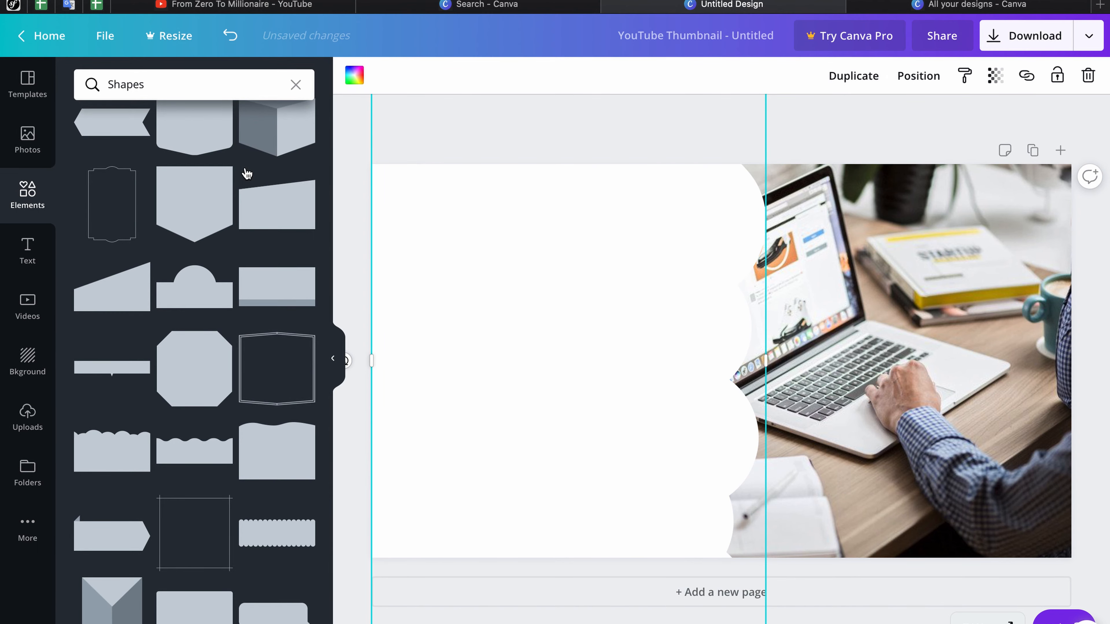
{"action": "left_click", "coordinate": [13, 262]}
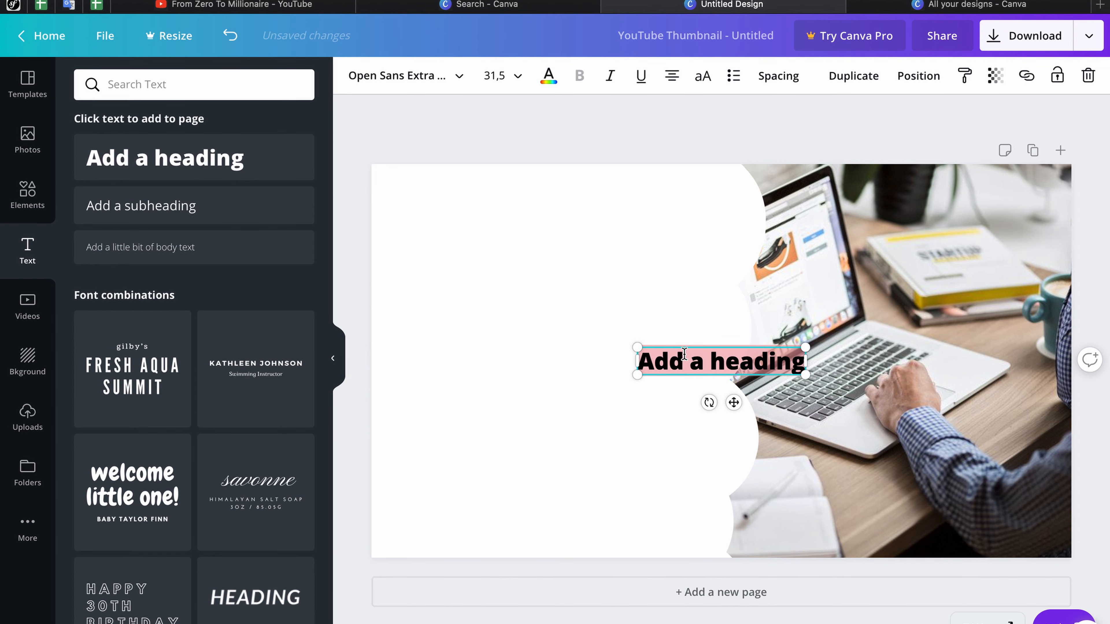
Step: Type the heading 'HOW TO', 'MAKE', 'THUMBNAILS' on three separate lines
{"action": "type", "text": "HOW TO"}
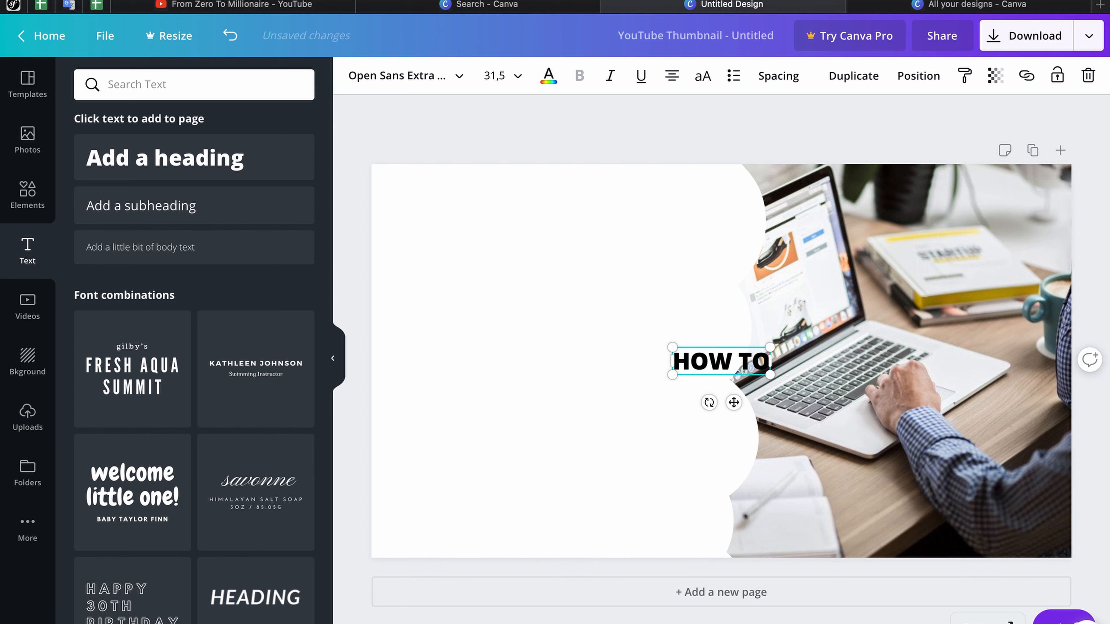
{"action": "key", "text": "Return"}
{"action": "type", "text": "MAKE"}
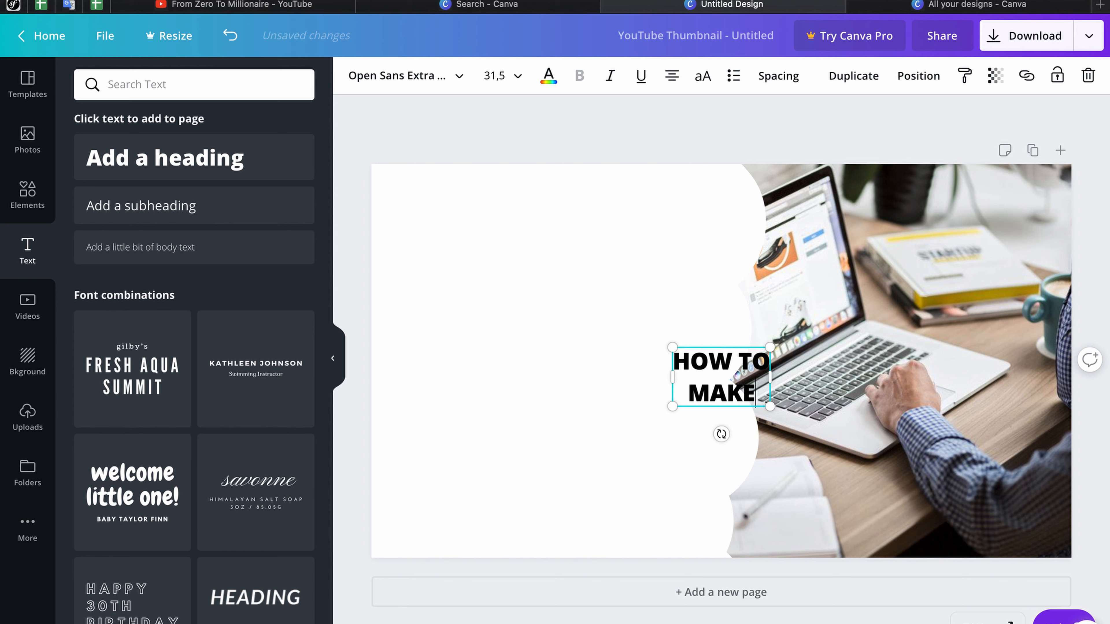
{"action": "key", "text": "Return"}
{"action": "type", "text": "THUMBNAILS"}
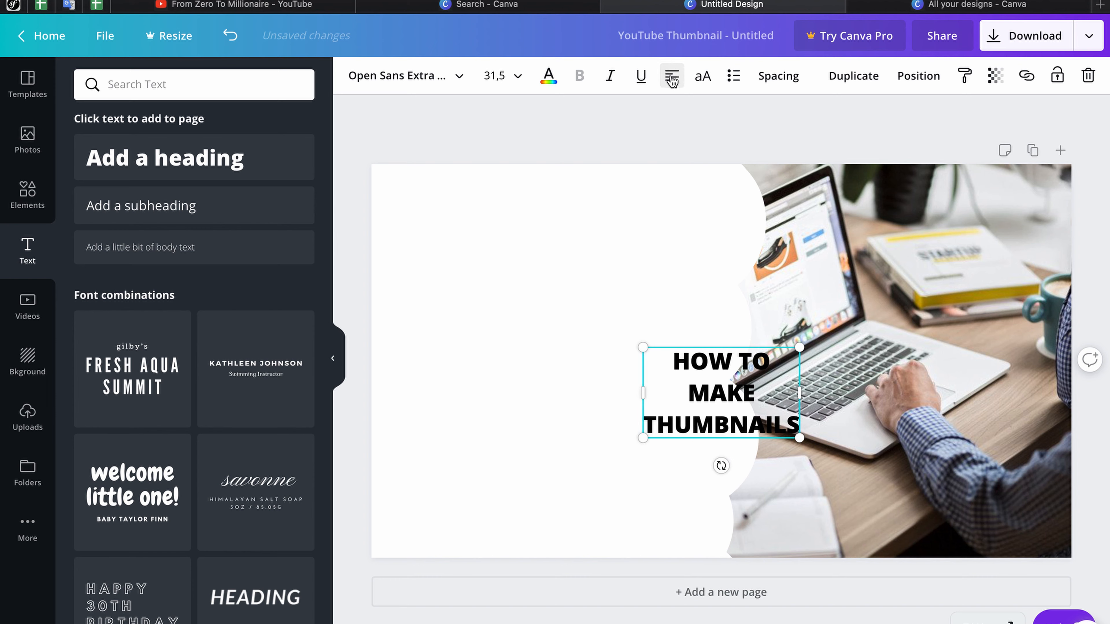
Step: Change the text alignment of the three-line heading
{"action": "double_click", "coordinate": [686, 360]}
{"action": "left_click", "coordinate": [680, 72]}
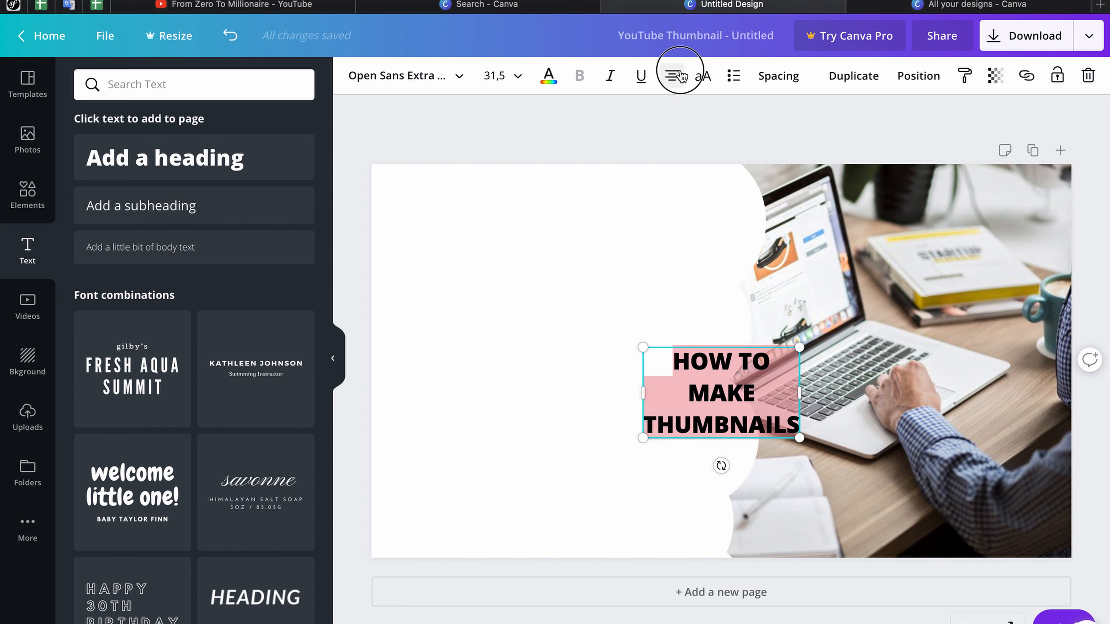
{"action": "left_click", "coordinate": [669, 345]}
{"action": "left_click", "coordinate": [610, 308]}
Step: Move the heading to the top-left of the page and bring up its font search
{"action": "left_click", "coordinate": [696, 370]}
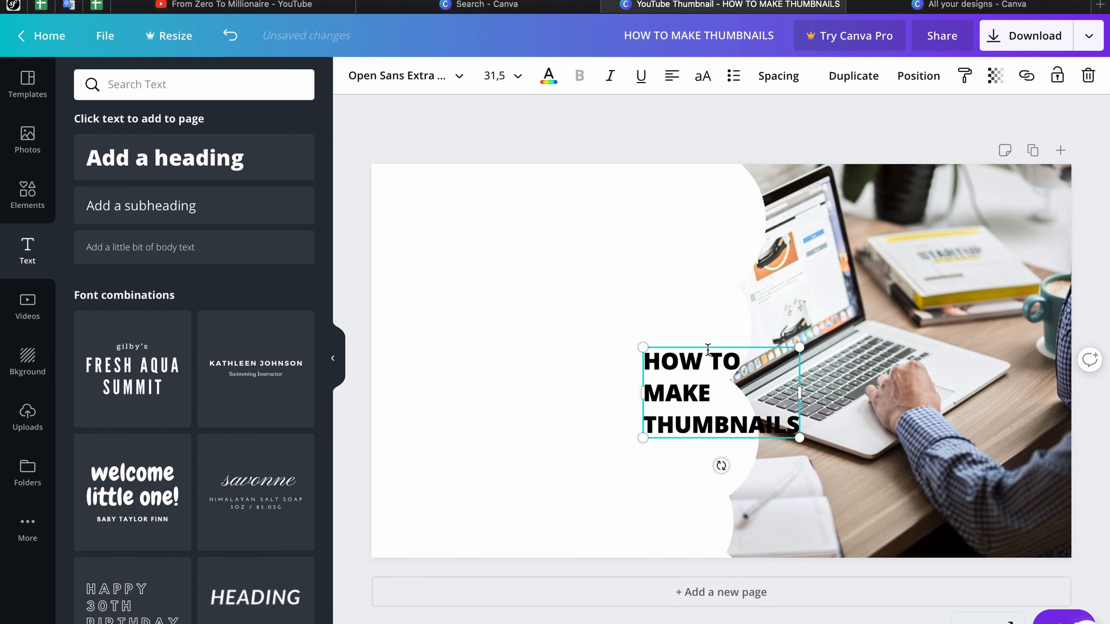
{"action": "left_click_drag", "start_coordinate": [709, 366], "coordinate": [471, 220]}
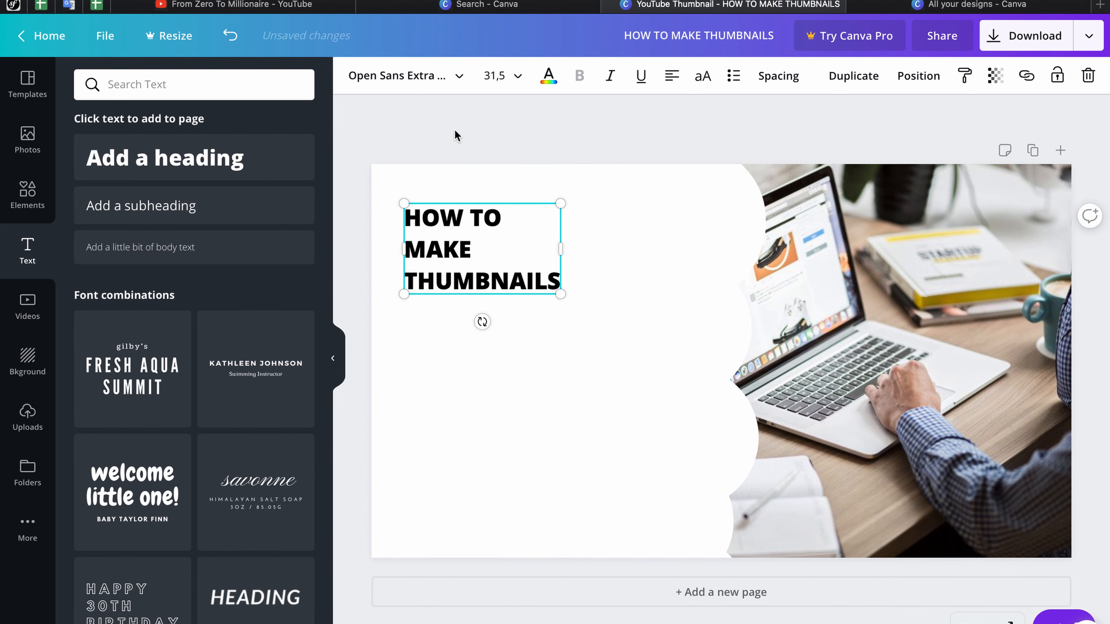
{"action": "left_click", "coordinate": [424, 87]}
{"action": "left_click", "coordinate": [230, 86]}
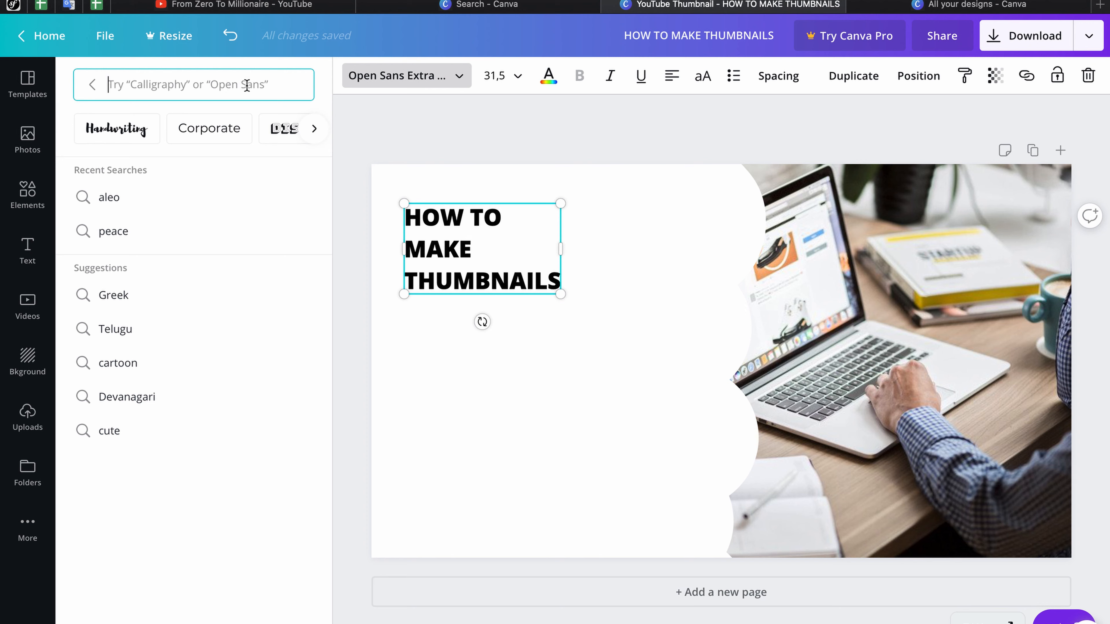
Step: Search 'peco' to apply Peace Sans to the heading, then set its size to 60
{"action": "type", "text": "peco"}
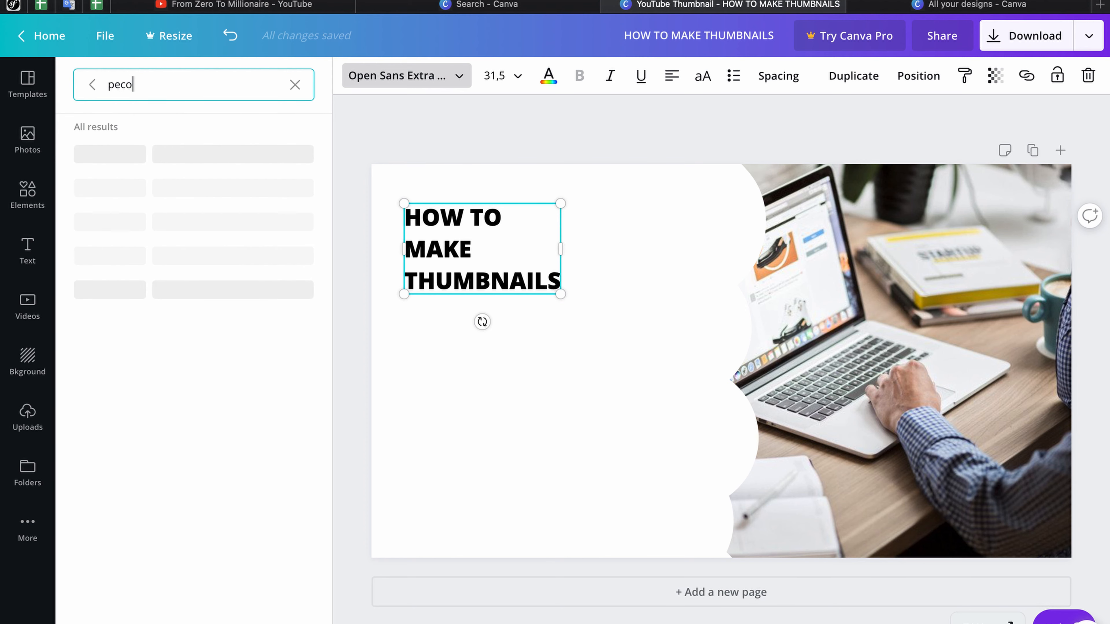
{"action": "left_click", "coordinate": [204, 196]}
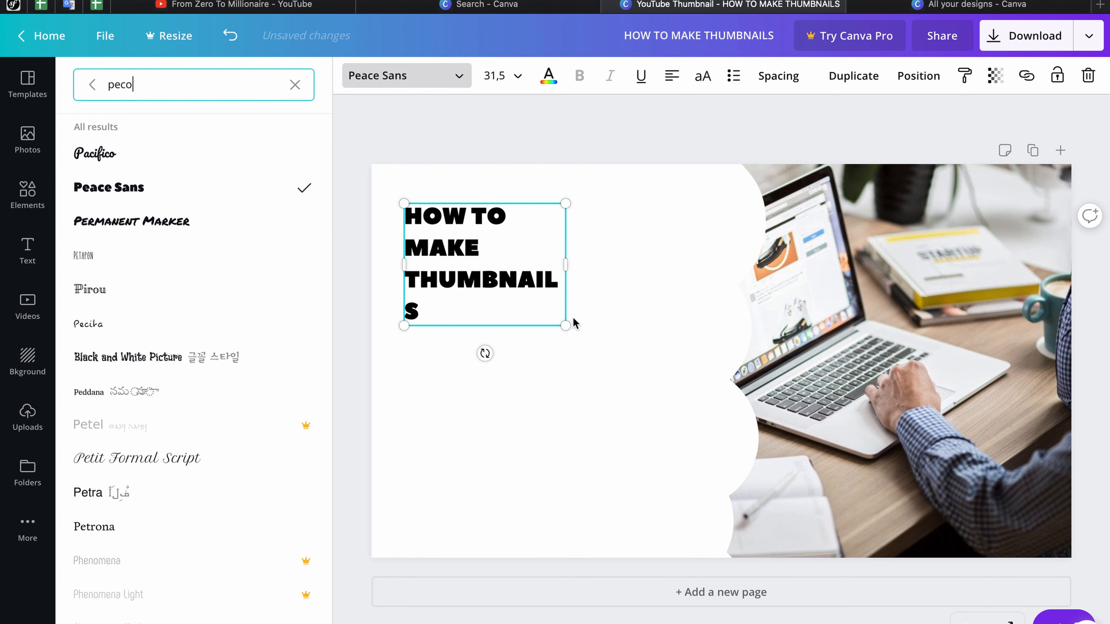
{"action": "double_click", "coordinate": [515, 229]}
{"action": "left_click", "coordinate": [494, 75]}
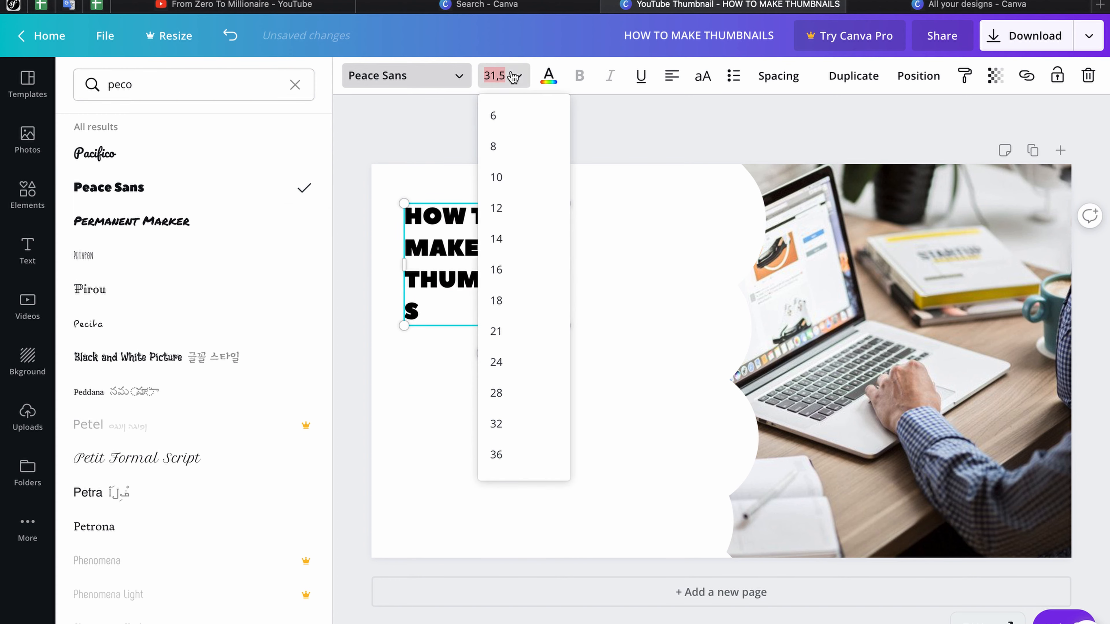
{"action": "type", "text": "60"}
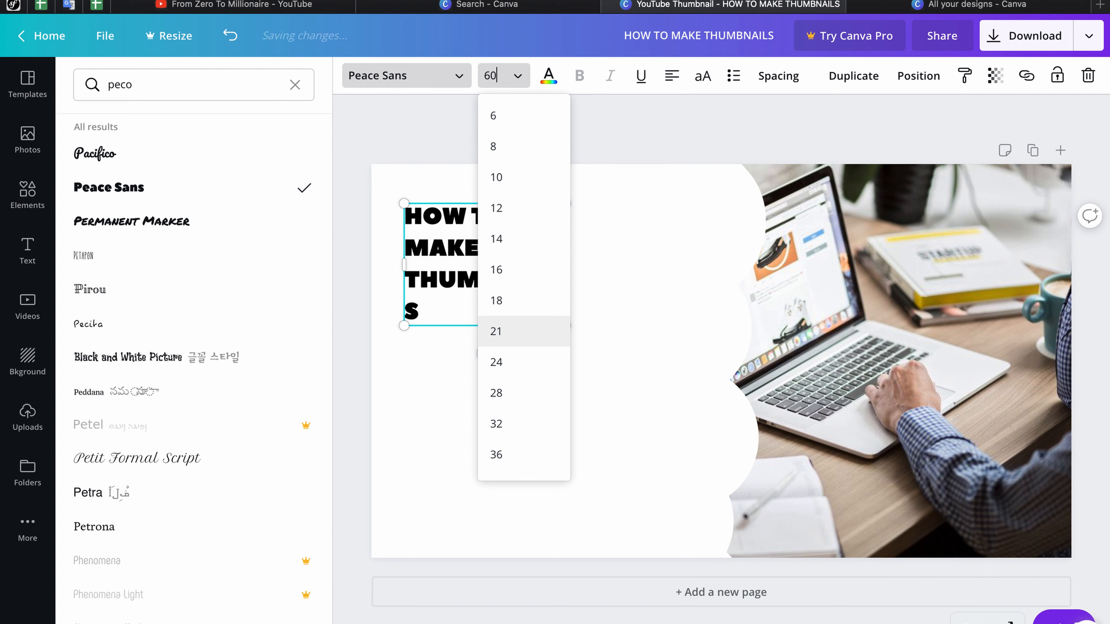
{"action": "key", "text": "Return"}
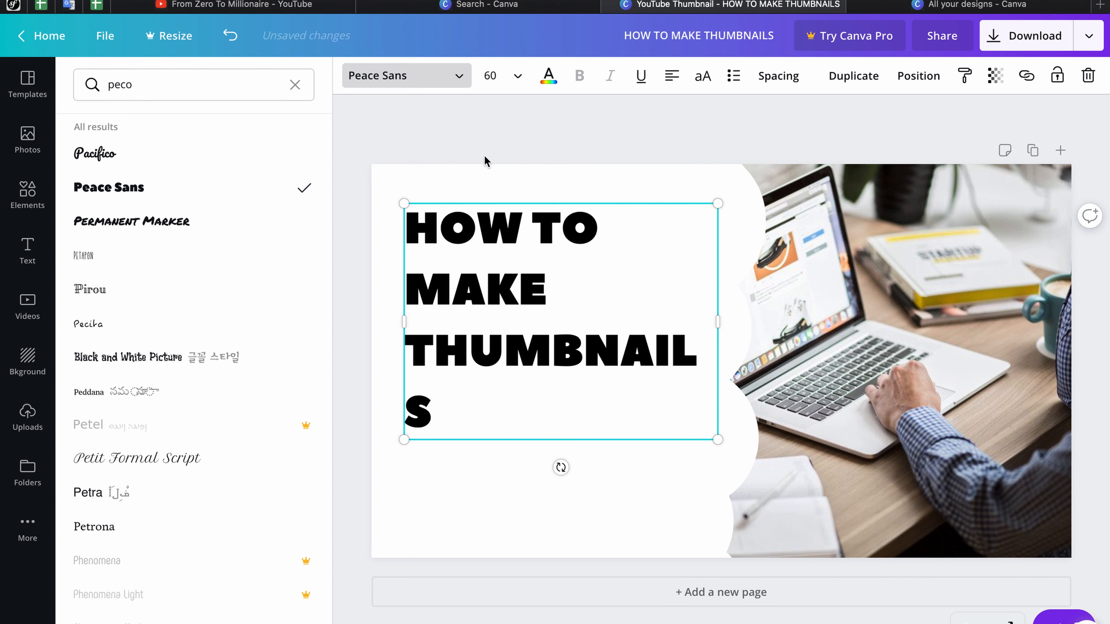
Step: Colour the heading bright red, widen its box, and tighten line height to 1,05
{"action": "left_click", "coordinate": [548, 78]}
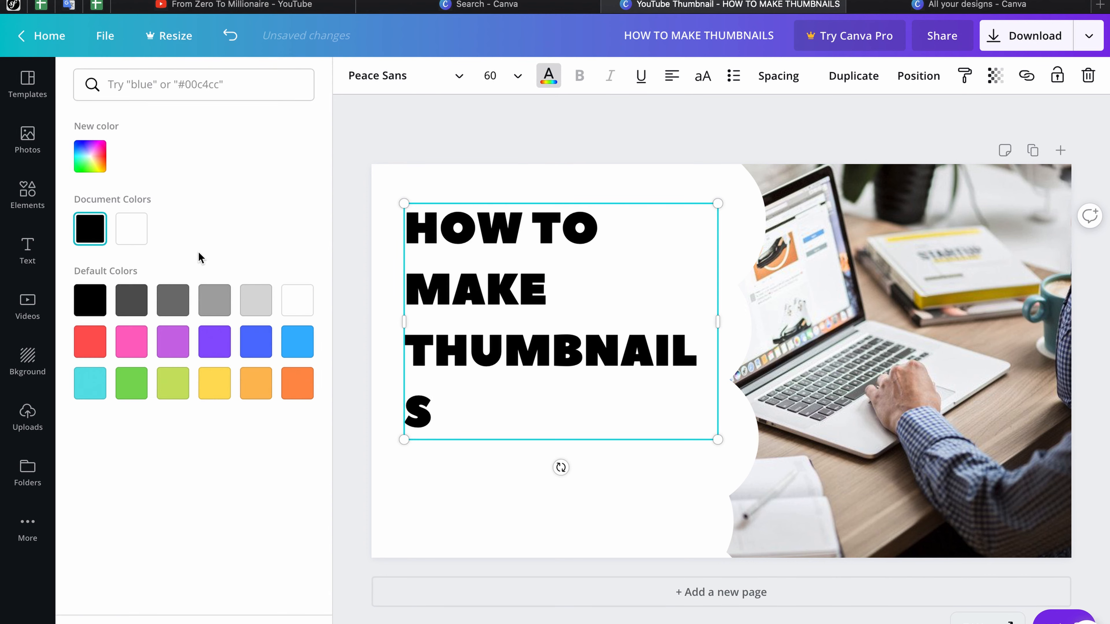
{"action": "left_click", "coordinate": [89, 156]}
{"action": "mouse_move", "coordinate": [271, 206]}
{"action": "left_mouse_down"}
{"action": "mouse_move", "coordinate": [287, 203]}
{"action": "mouse_move", "coordinate": [275, 206]}
{"action": "left_mouse_up"}
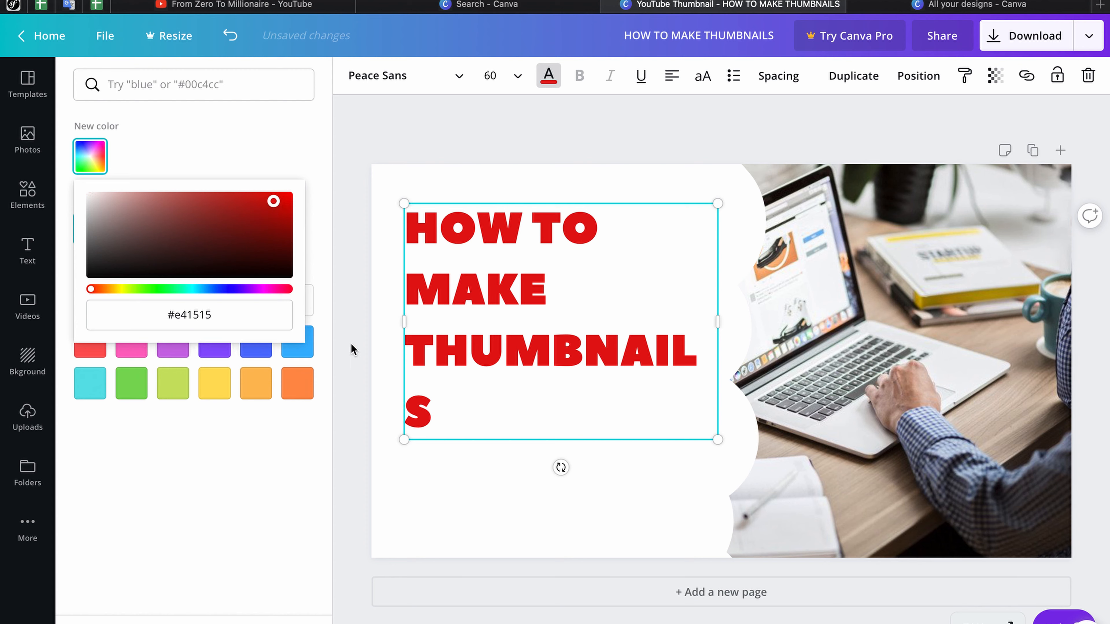
{"action": "left_click_drag", "start_coordinate": [404, 321], "coordinate": [393, 320]}
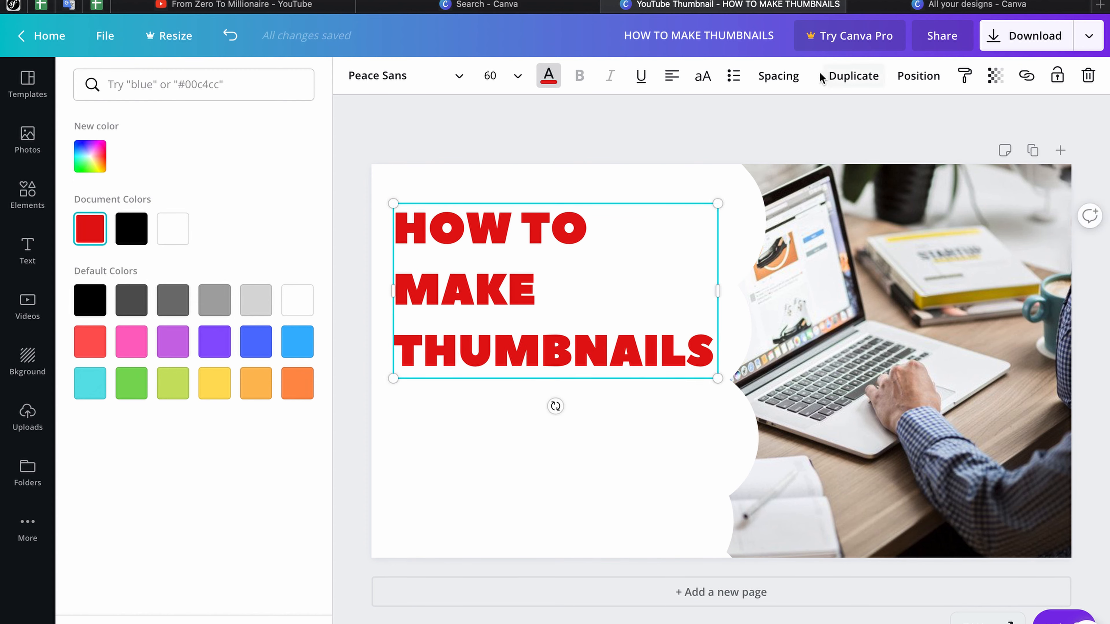
{"action": "left_click", "coordinate": [778, 76]}
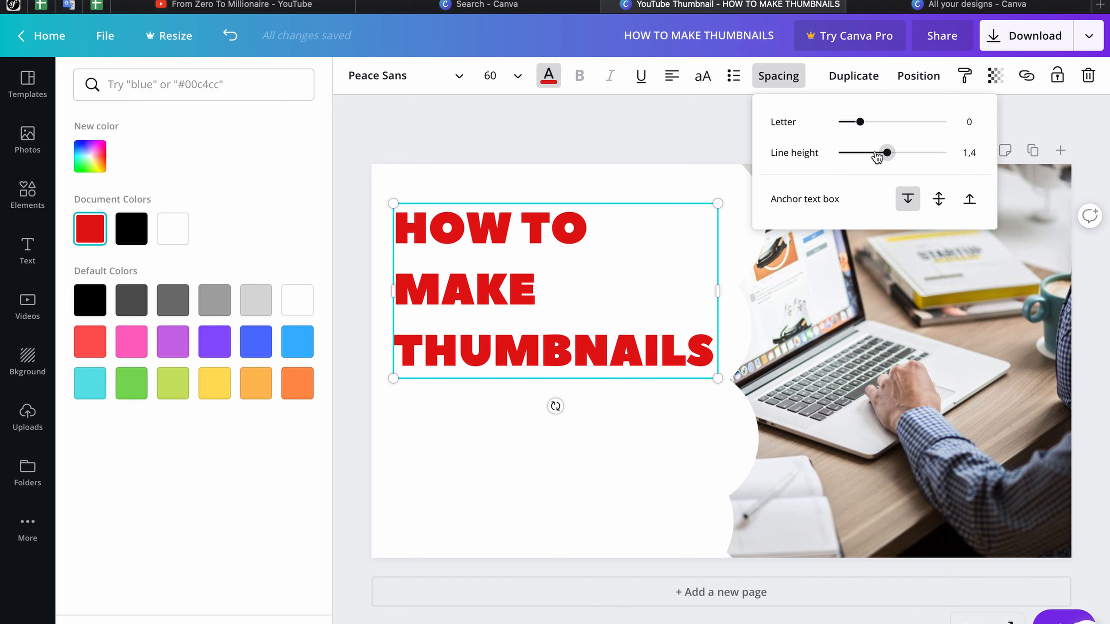
{"action": "left_click_drag", "start_coordinate": [880, 155], "coordinate": [868, 155]}
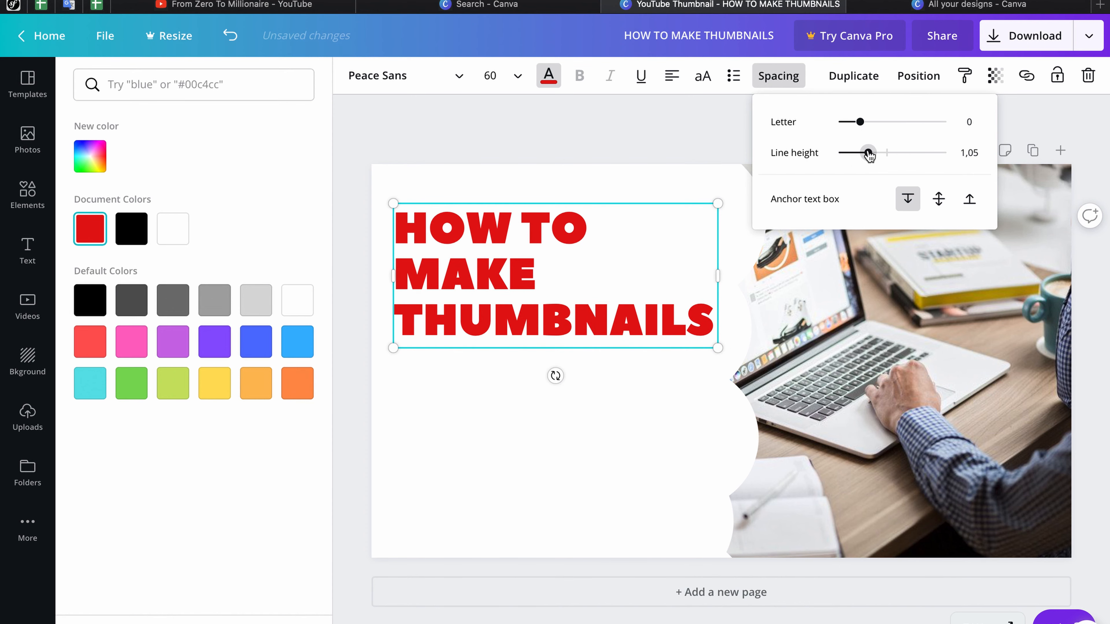
Step: Set the heading to size 65 and widen its box so THUMBNAILS stays whole
{"action": "left_click", "coordinate": [491, 75]}
{"action": "left_click", "coordinate": [498, 77]}
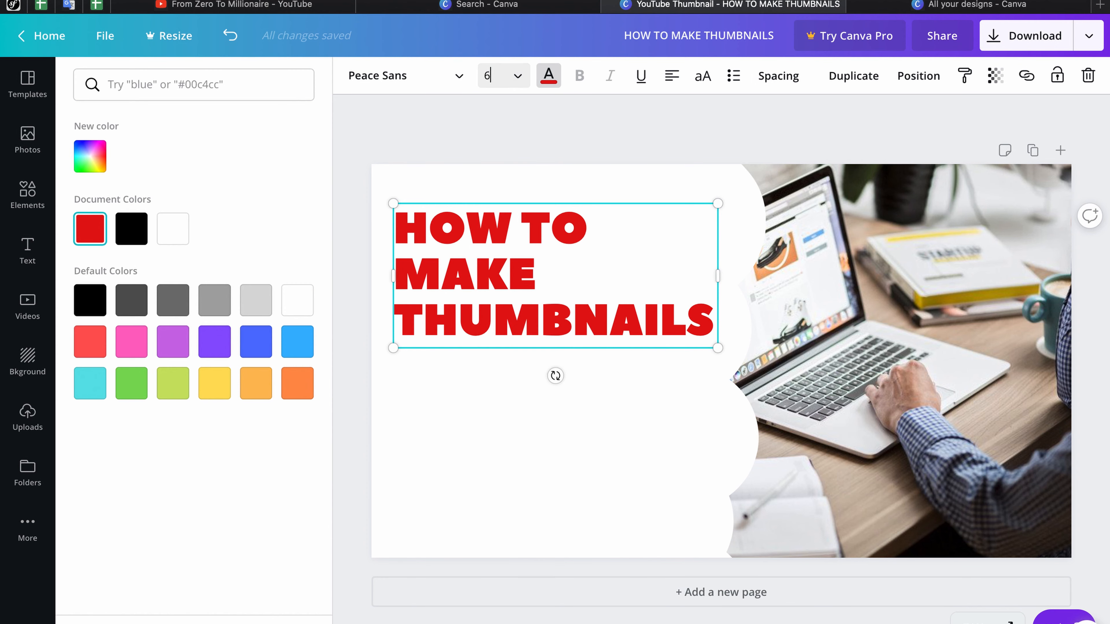
{"action": "key", "text": "Return"}
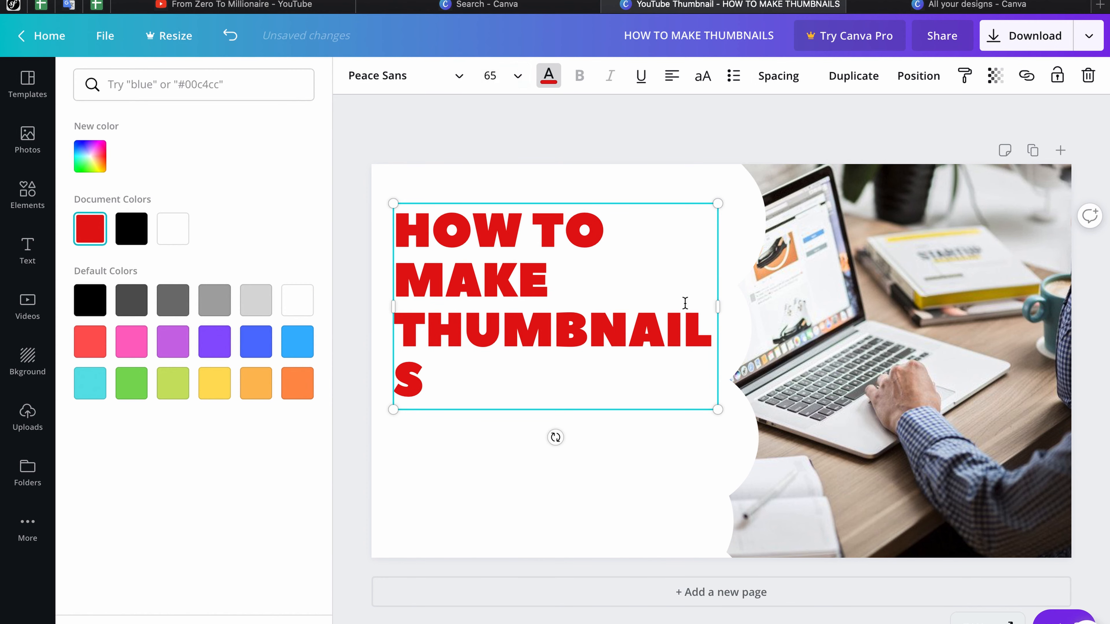
{"action": "left_click_drag", "start_coordinate": [721, 307], "coordinate": [747, 308]}
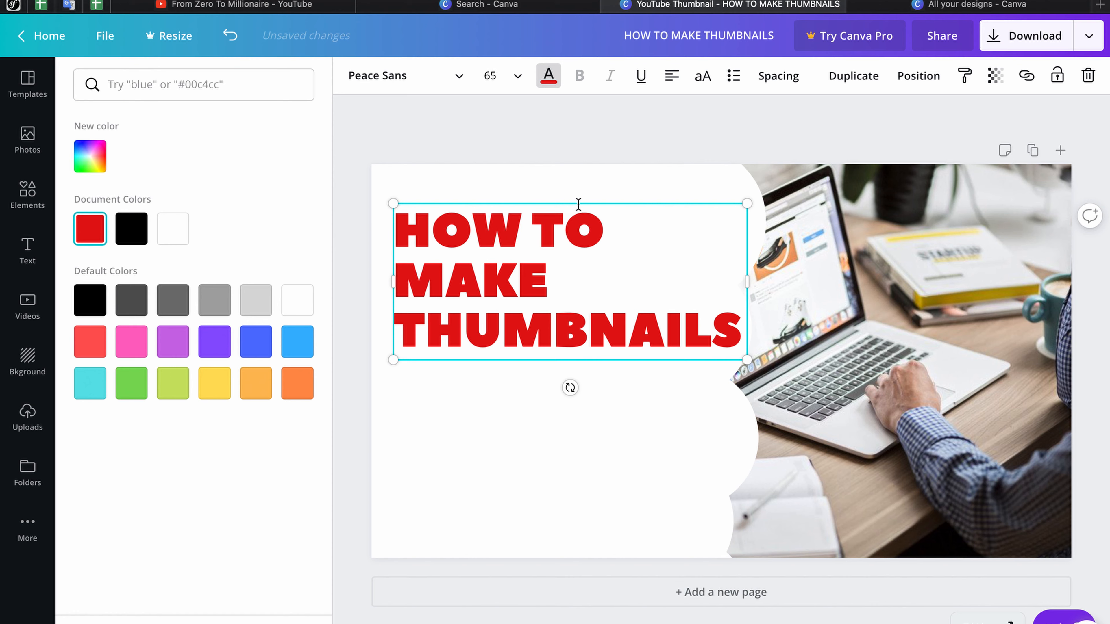
{"action": "mouse_move", "coordinate": [574, 199]}
{"action": "left_mouse_down"}
{"action": "mouse_move", "coordinate": [554, 199]}
{"action": "mouse_move", "coordinate": [573, 200]}
{"action": "left_mouse_up"}
Step: Reselect the heading text and set its font size back to 60
{"action": "left_click", "coordinate": [584, 141]}
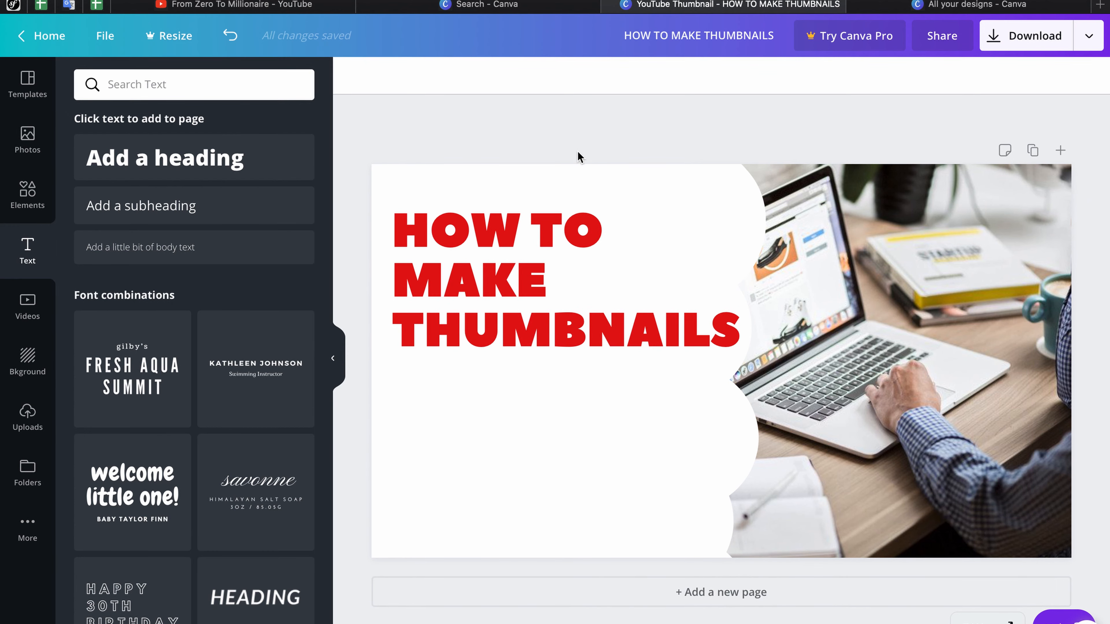
{"action": "left_click", "coordinate": [552, 313]}
{"action": "left_click", "coordinate": [567, 387], "text": "shift"}
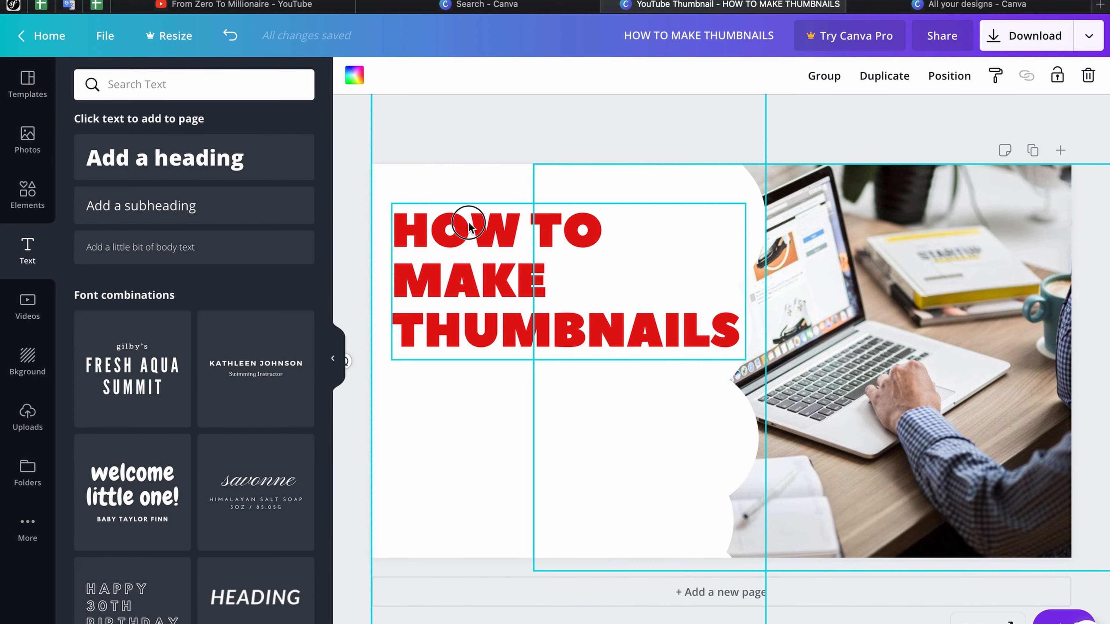
{"action": "left_click_drag", "start_coordinate": [510, 108], "coordinate": [505, 127]}
{"action": "left_click", "coordinate": [449, 289]}
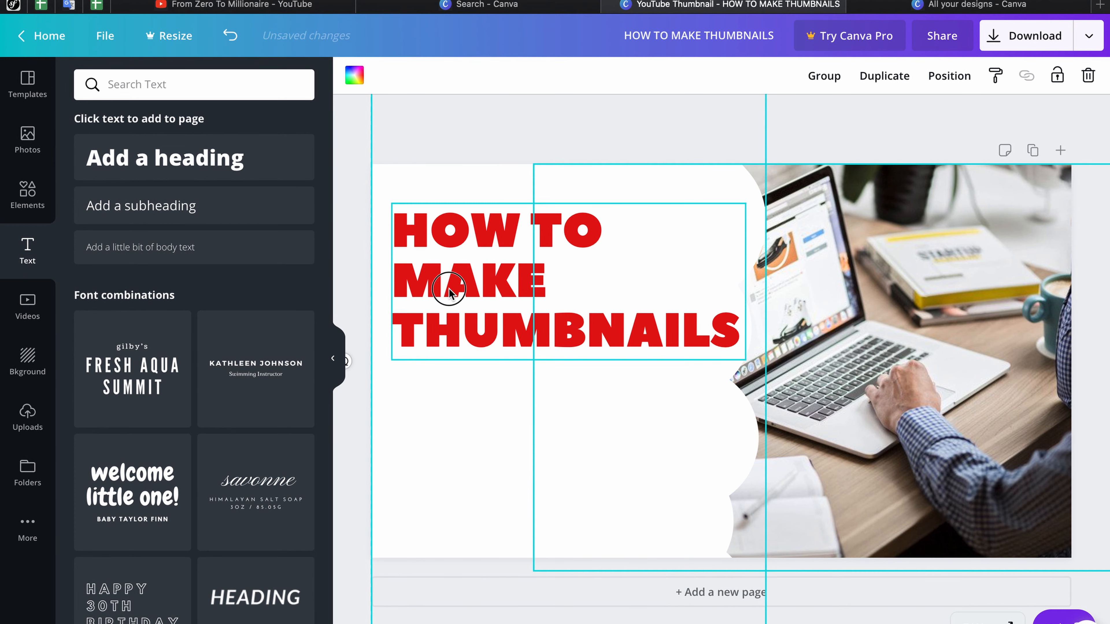
{"action": "left_click", "coordinate": [356, 252]}
{"action": "left_click", "coordinate": [464, 281]}
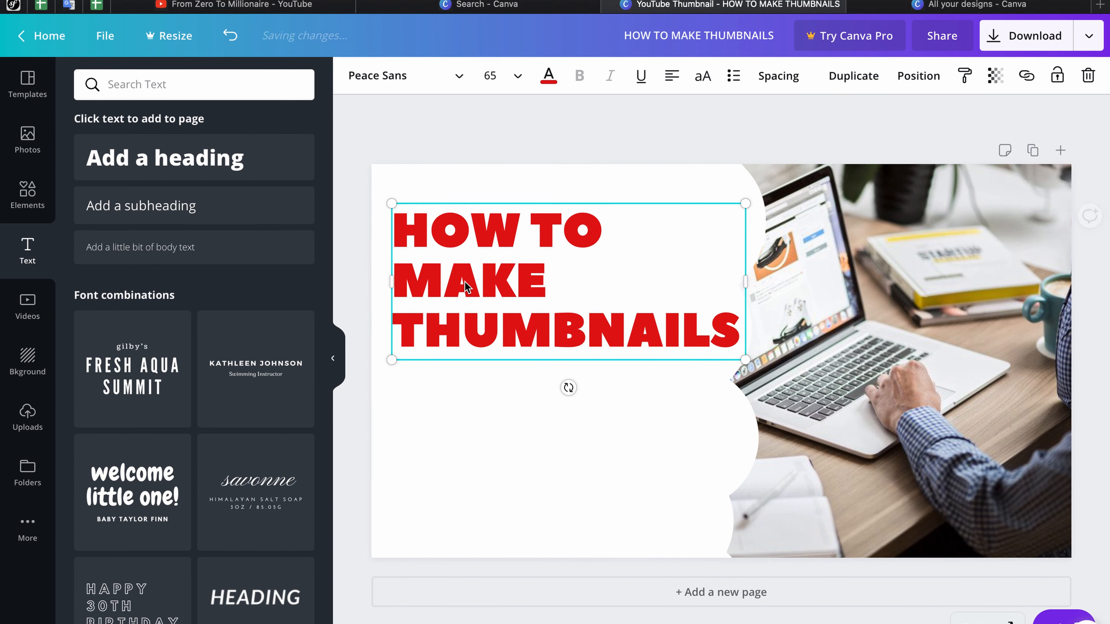
{"action": "left_click", "coordinate": [465, 281]}
{"action": "left_click", "coordinate": [491, 76]}
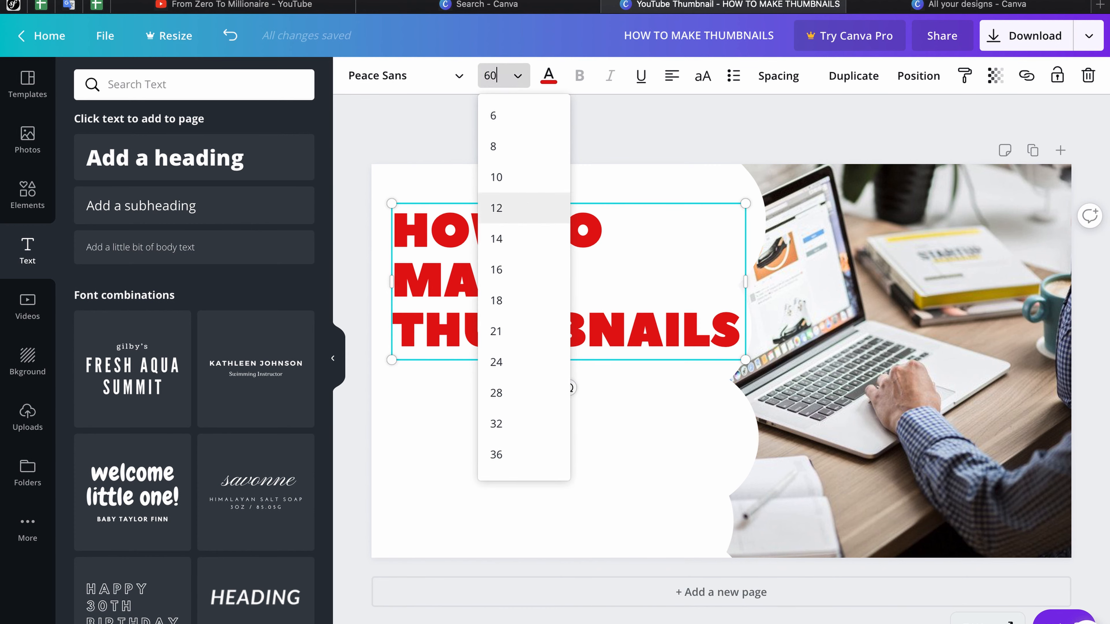
{"action": "key", "text": "Return"}
{"action": "left_click", "coordinate": [496, 407]}
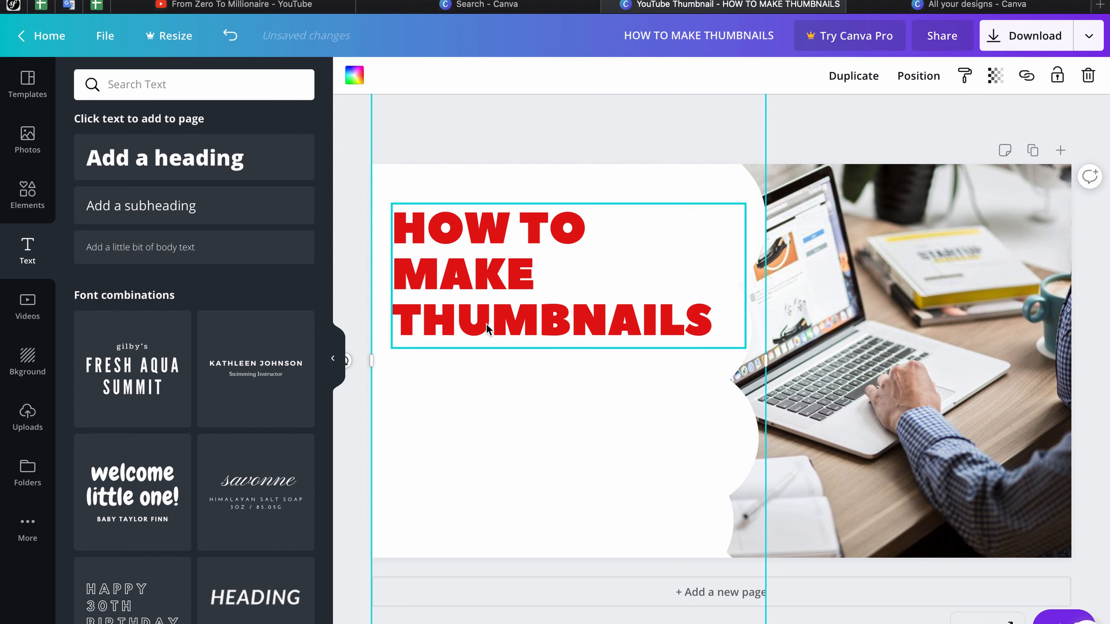
Step: Add a subheading below the heading and replace its text with 'EASY AND FREE'
{"action": "left_click", "coordinate": [186, 208]}
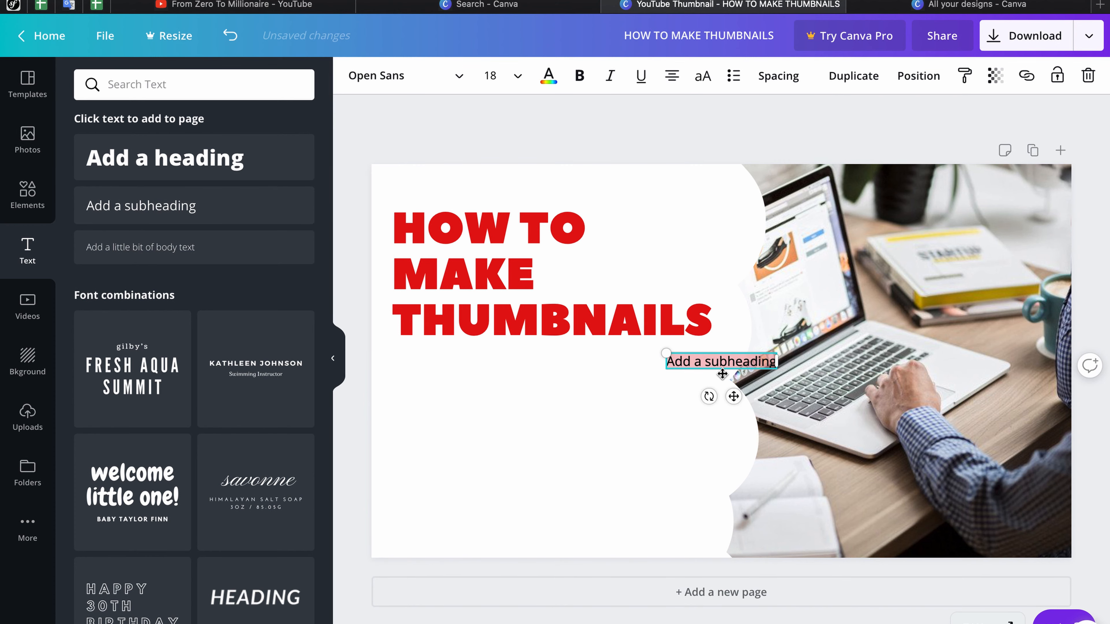
{"action": "left_click_drag", "start_coordinate": [522, 399], "coordinate": [461, 396]}
{"action": "triple_click", "coordinate": [454, 363]}
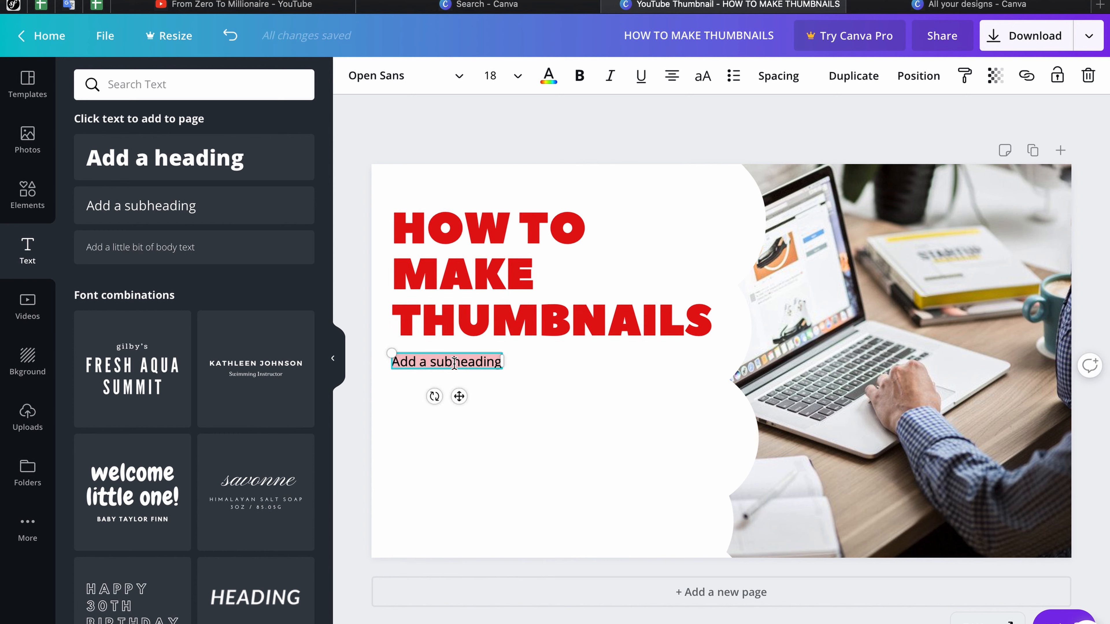
{"action": "type", "text": "EASY AND FREE"}
{"action": "left_click", "coordinate": [493, 371]}
Step: Widen the subheading to one line, left-align it, and line it up with the heading
{"action": "left_click", "coordinate": [487, 371]}
{"action": "left_click_drag", "start_coordinate": [488, 371], "coordinate": [568, 362]}
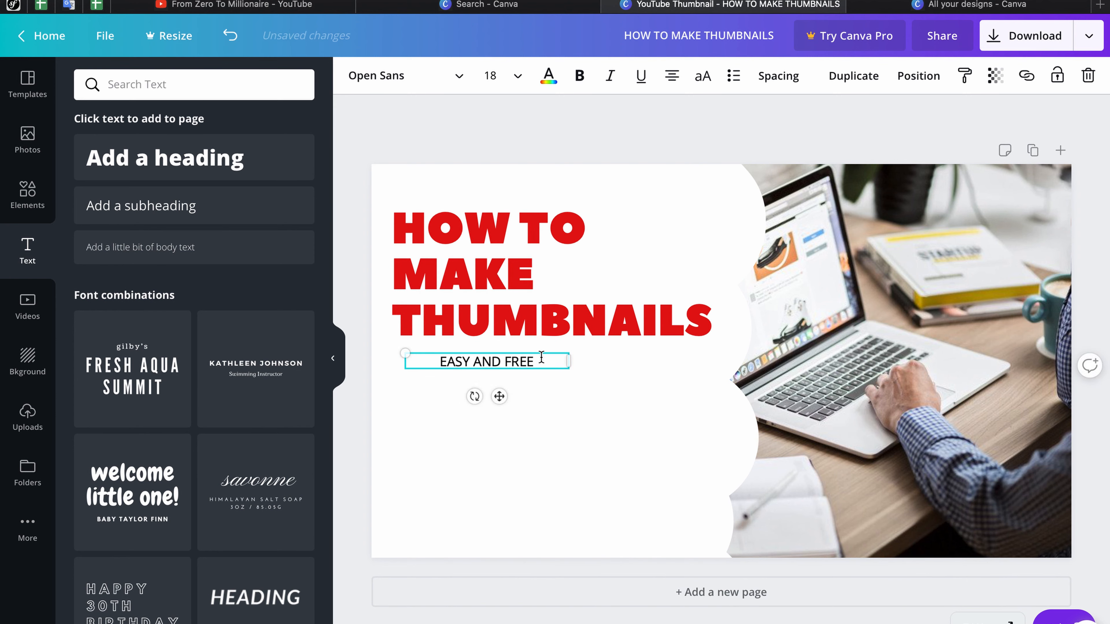
{"action": "left_click", "coordinate": [672, 76]}
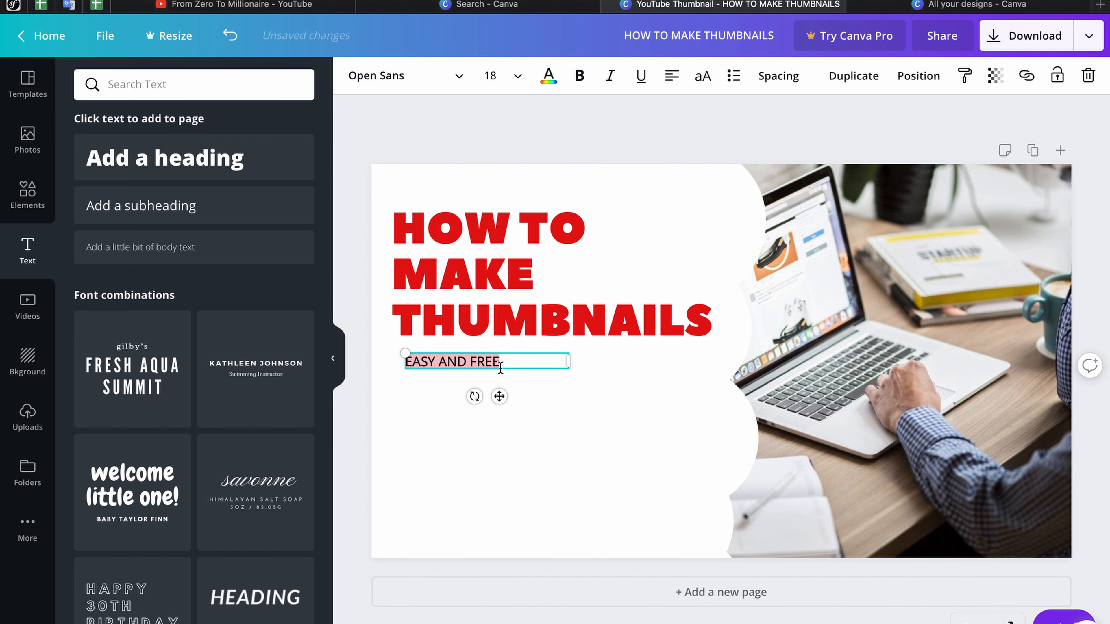
{"action": "left_click_drag", "start_coordinate": [500, 367], "coordinate": [484, 374]}
{"action": "left_click", "coordinate": [383, 75]}
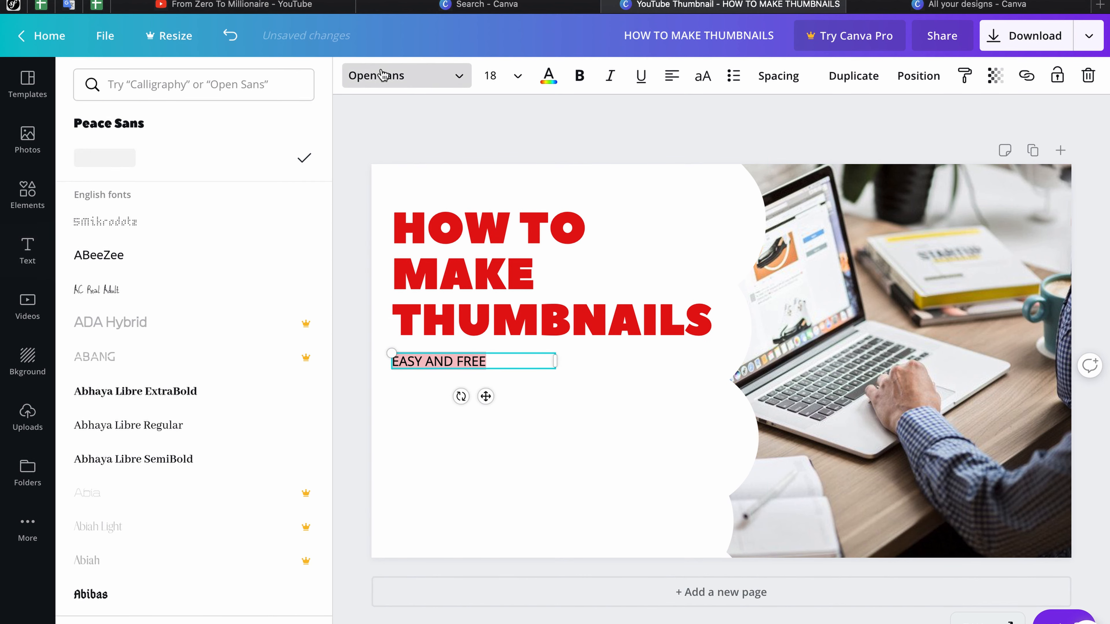
Step: Search 'aleo' and apply the Aleo font to the subheading
{"action": "left_click", "coordinate": [241, 81]}
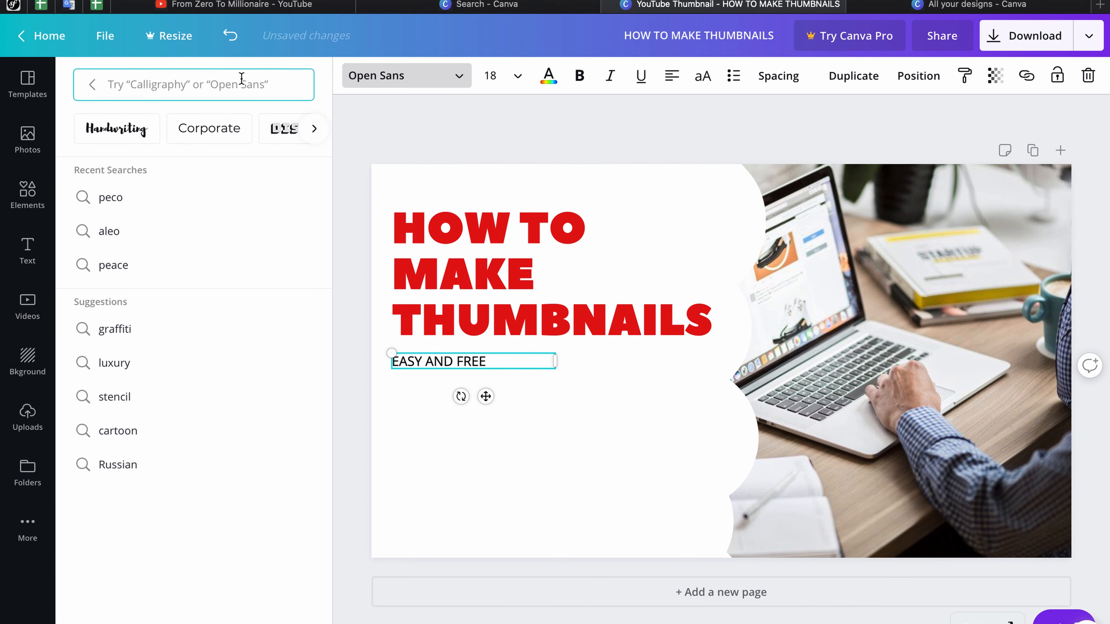
{"action": "type", "text": "aleo"}
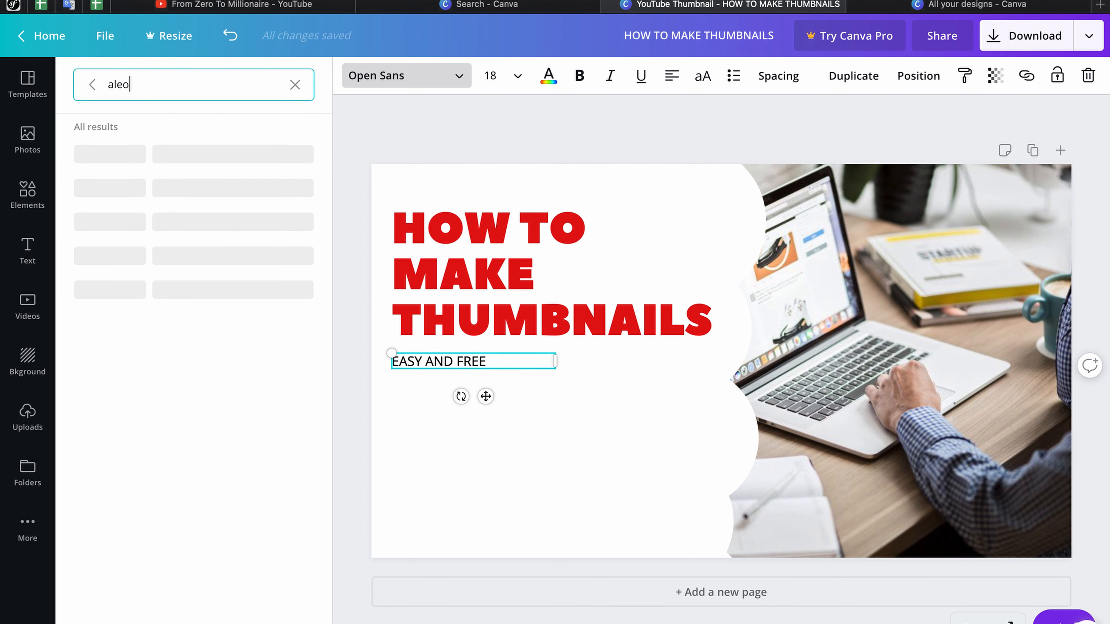
{"action": "left_click", "coordinate": [161, 155]}
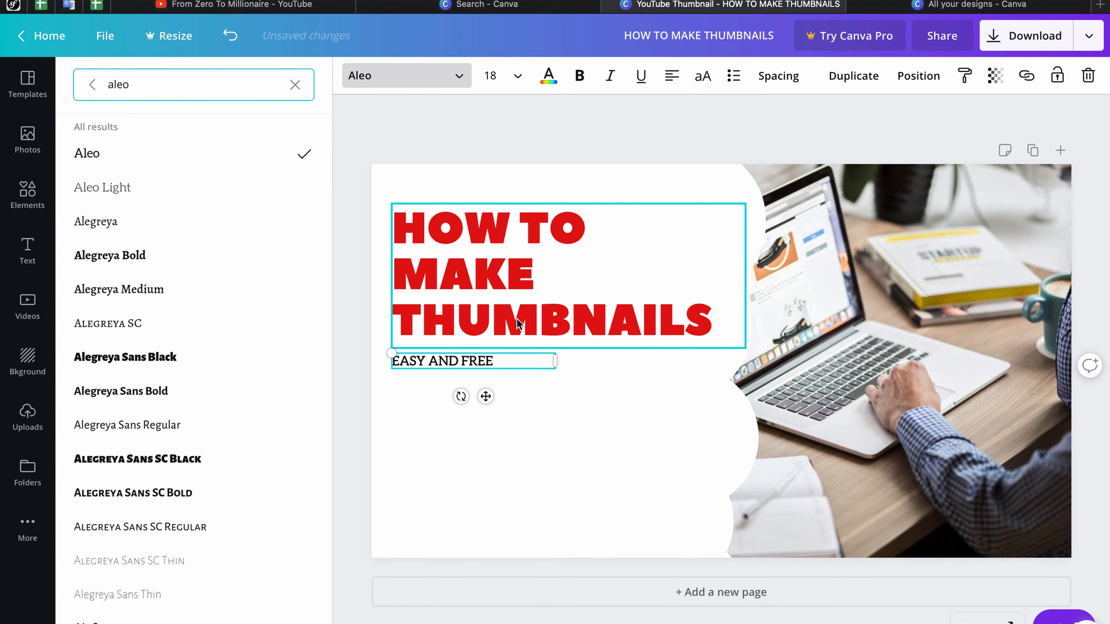
Step: Set the EASY AND FREE subheading to size 28, then select it along with the heading
{"action": "double_click", "coordinate": [501, 357]}
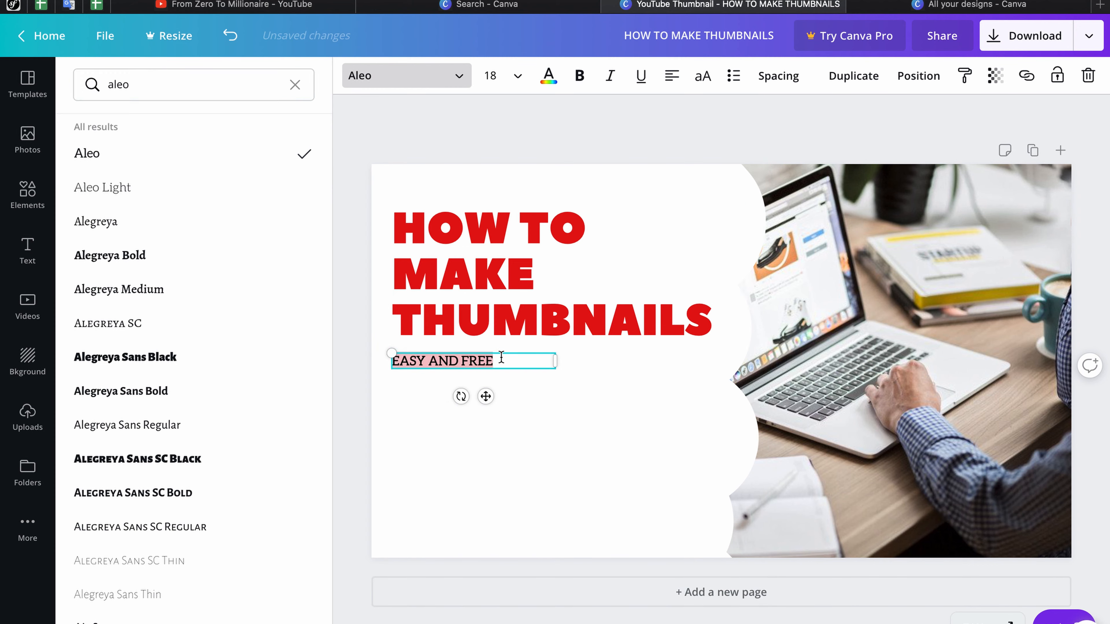
{"action": "left_click", "coordinate": [518, 77]}
{"action": "left_click", "coordinate": [505, 380]}
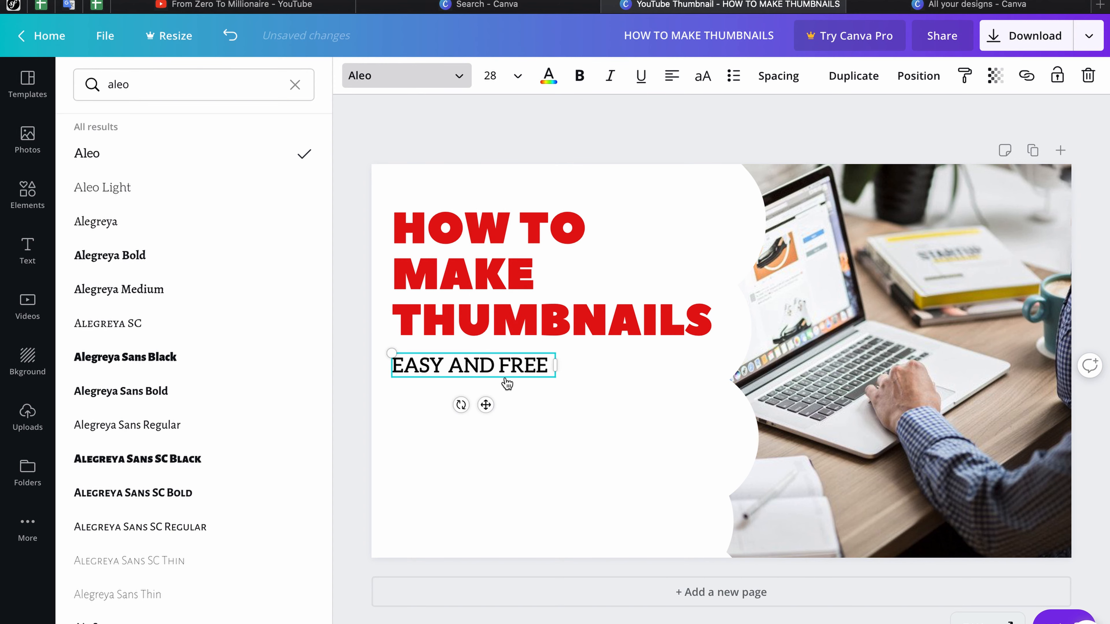
{"action": "left_click", "coordinate": [559, 407]}
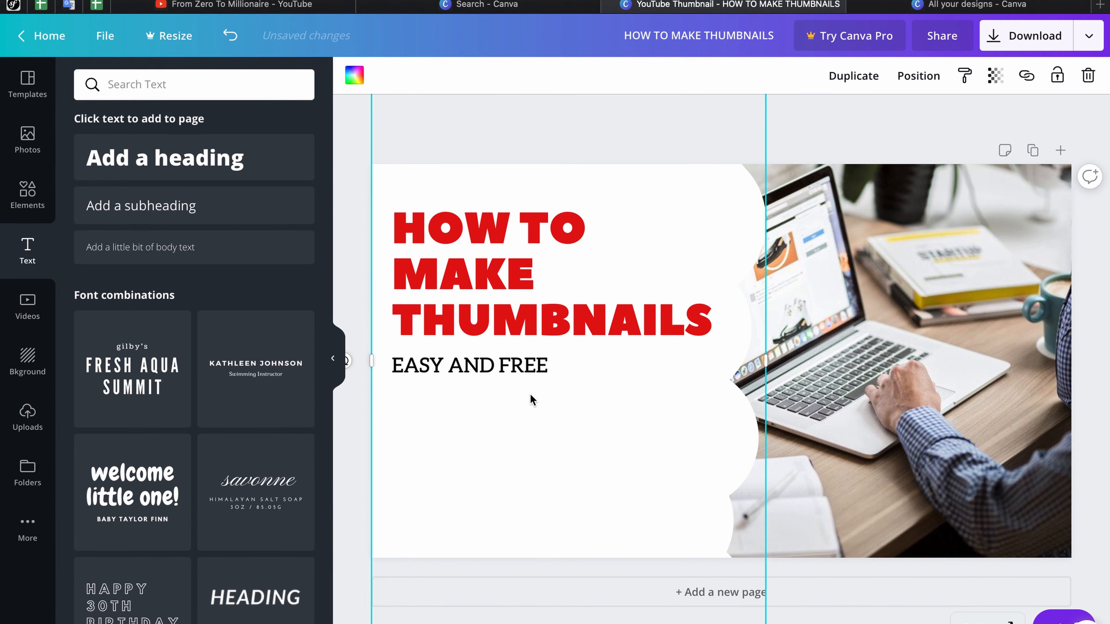
{"action": "left_click", "coordinate": [516, 364]}
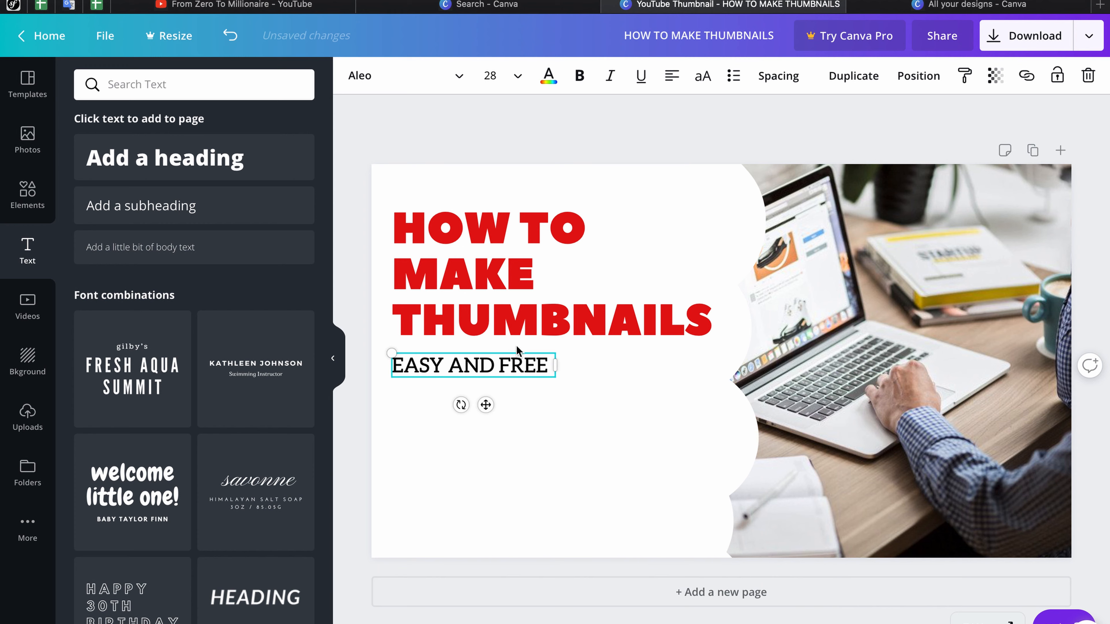
{"action": "left_click", "coordinate": [519, 326], "text": "shift"}
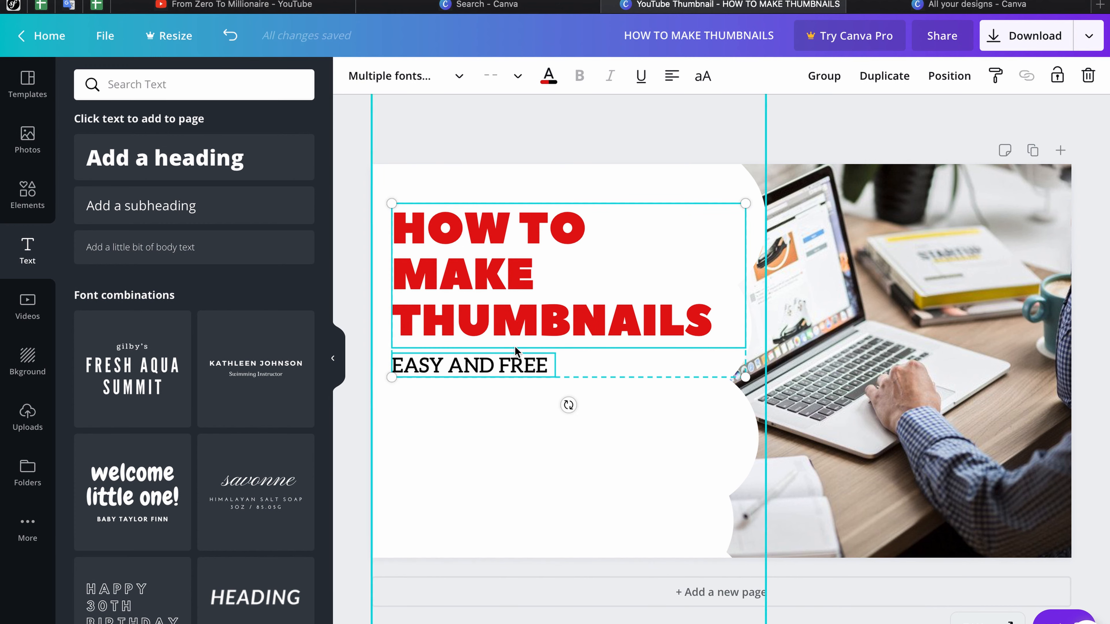
Step: Group the heading and subheading and nudge the group slightly left
{"action": "left_click", "coordinate": [819, 83]}
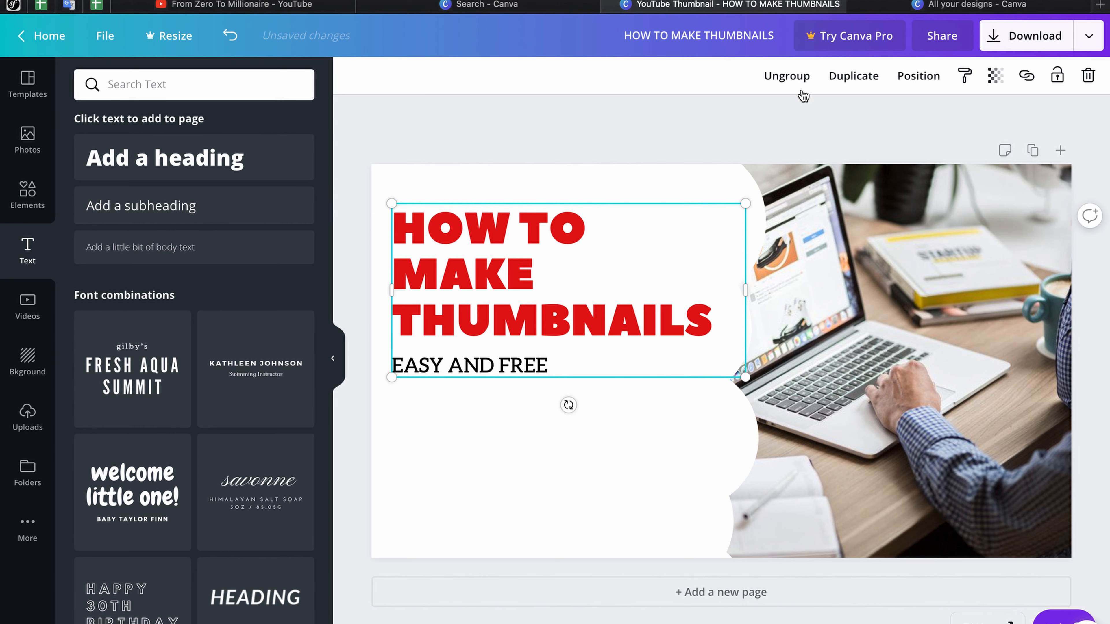
{"action": "mouse_move", "coordinate": [624, 226]}
{"action": "left_mouse_down"}
{"action": "mouse_move", "coordinate": [613, 284]}
{"action": "mouse_move", "coordinate": [619, 235]}
{"action": "left_mouse_up"}
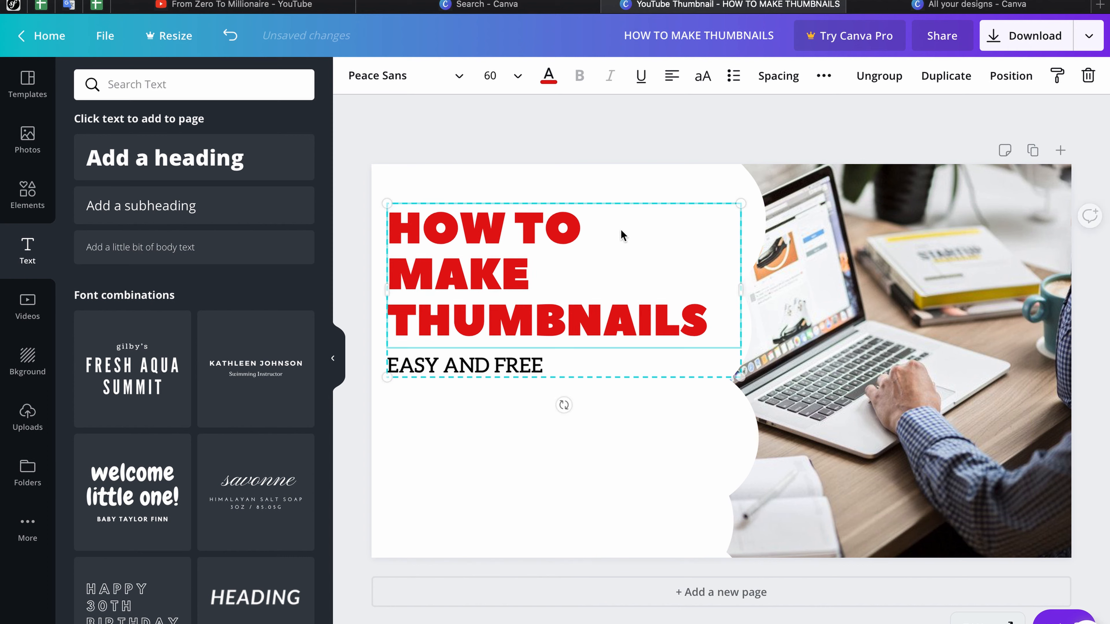
{"action": "left_click", "coordinate": [635, 138]}
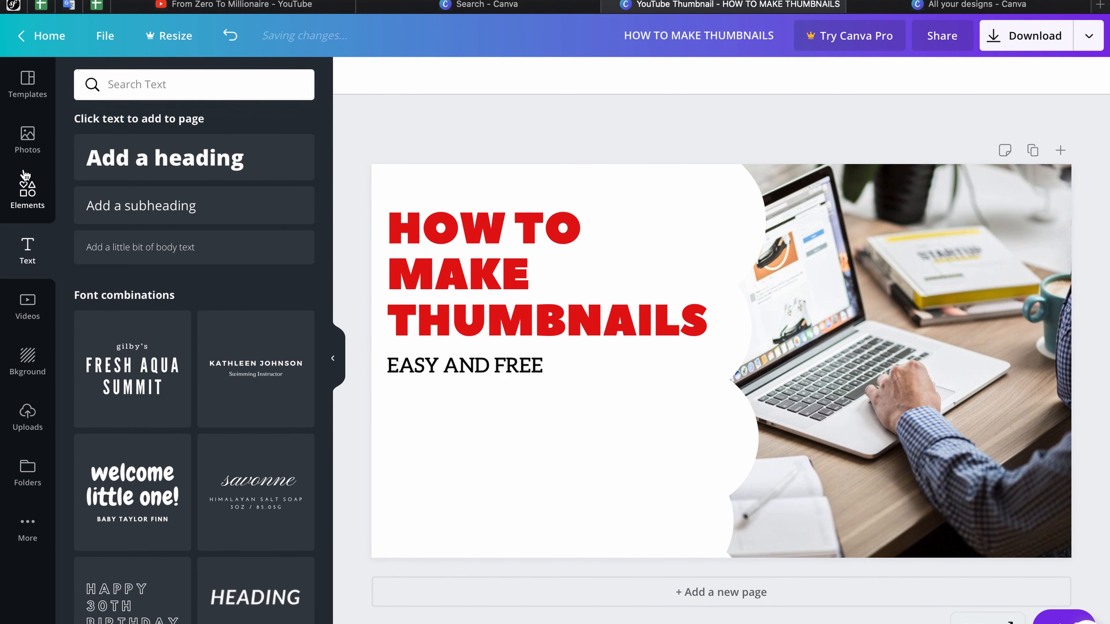
Step: Search the Elements library for 'youtube' graphics in place of the old Shapes search
{"action": "left_click", "coordinate": [24, 195]}
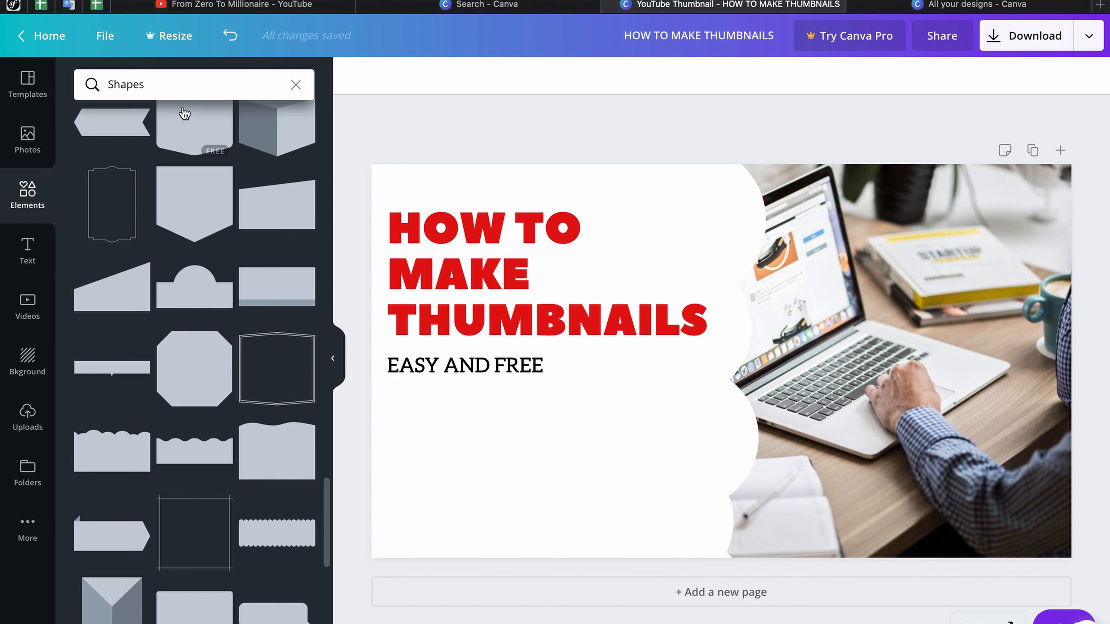
{"action": "left_click", "coordinate": [294, 87]}
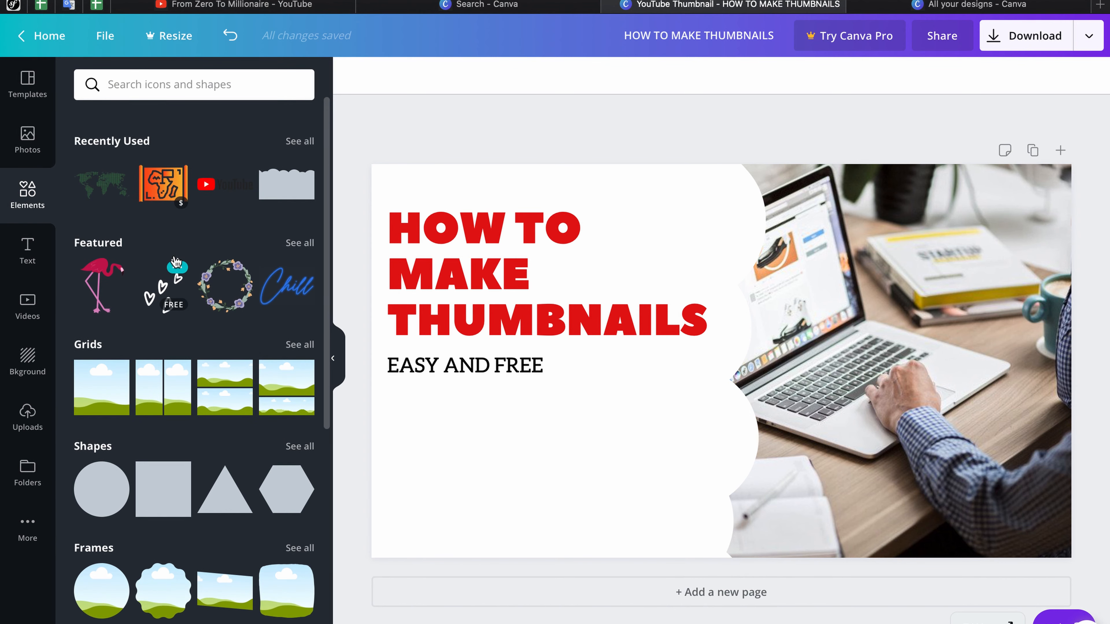
{"action": "type", "text": "y"}
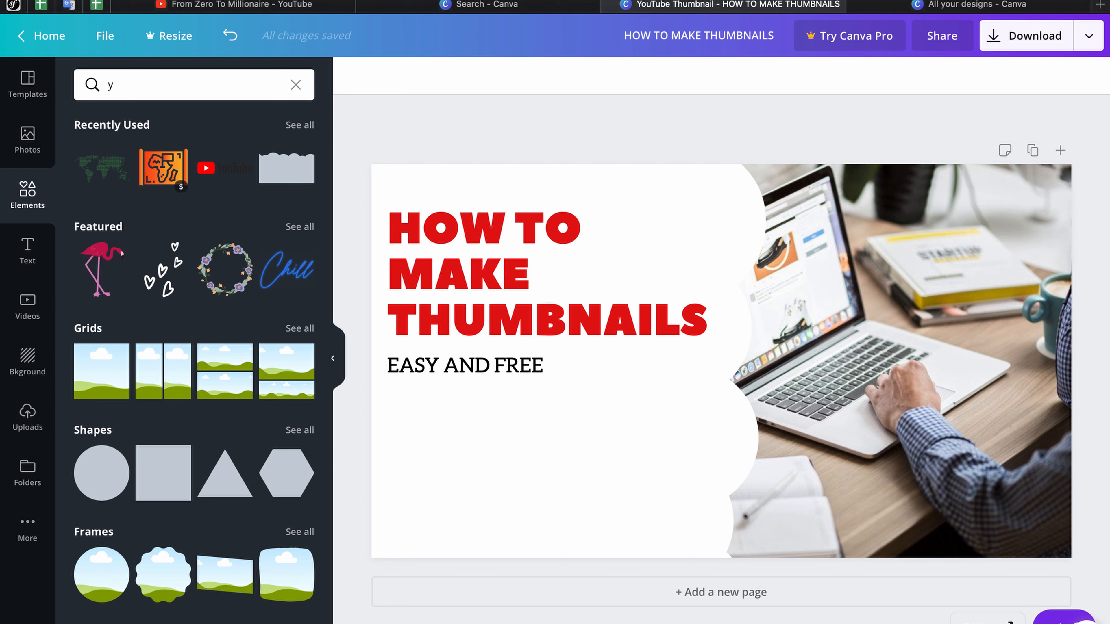
{"action": "type", "text": "outube"}
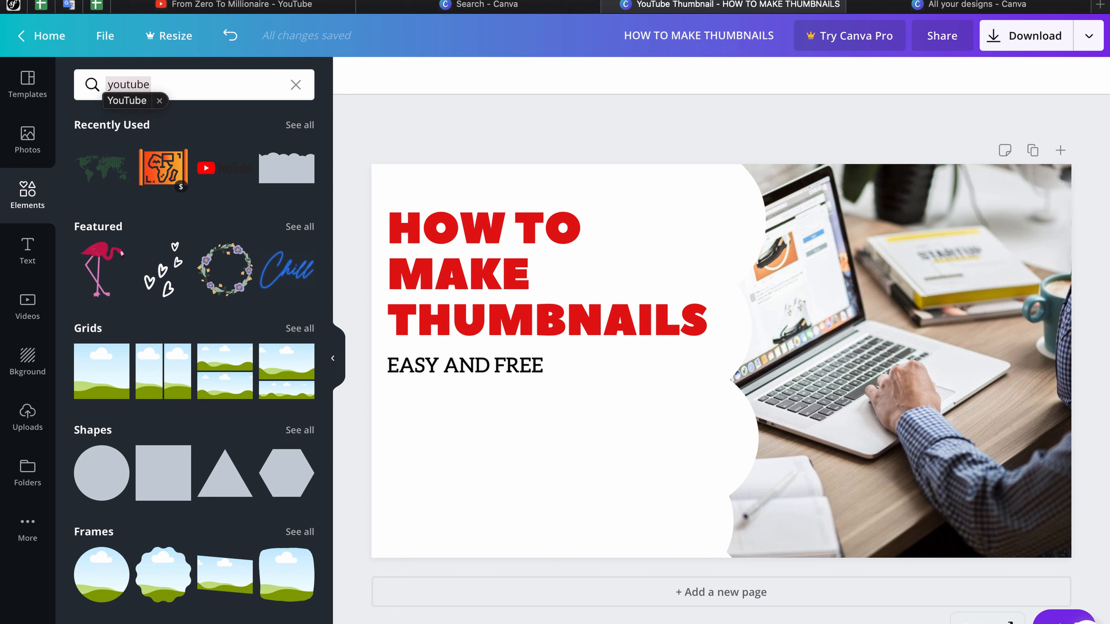
{"action": "key", "text": "Return"}
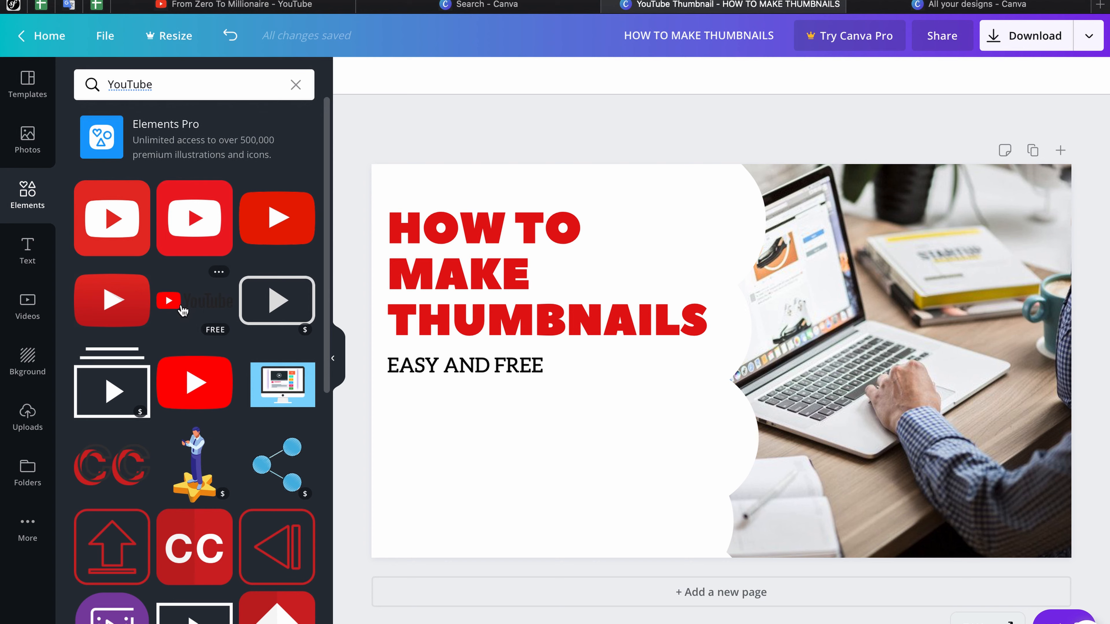
Step: Place the YouTube logo under EASY AND FREE, shrink it, and move it lower left
{"action": "left_click_drag", "start_coordinate": [183, 310], "coordinate": [460, 449]}
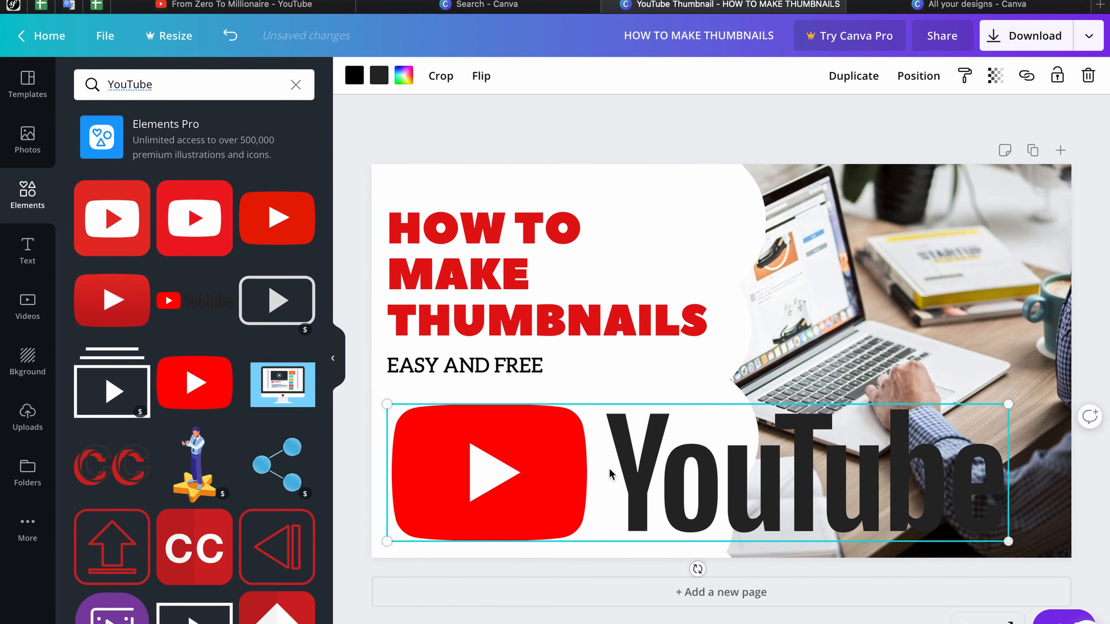
{"action": "left_click_drag", "start_coordinate": [1007, 544], "coordinate": [677, 493]}
{"action": "left_click_drag", "start_coordinate": [537, 439], "coordinate": [536, 476]}
Step: Move the heading text group down to sit above the YouTube logo
{"action": "left_click", "coordinate": [514, 339]}
{"action": "left_click_drag", "start_coordinate": [510, 319], "coordinate": [505, 343]}
{"action": "left_click", "coordinate": [556, 141]}
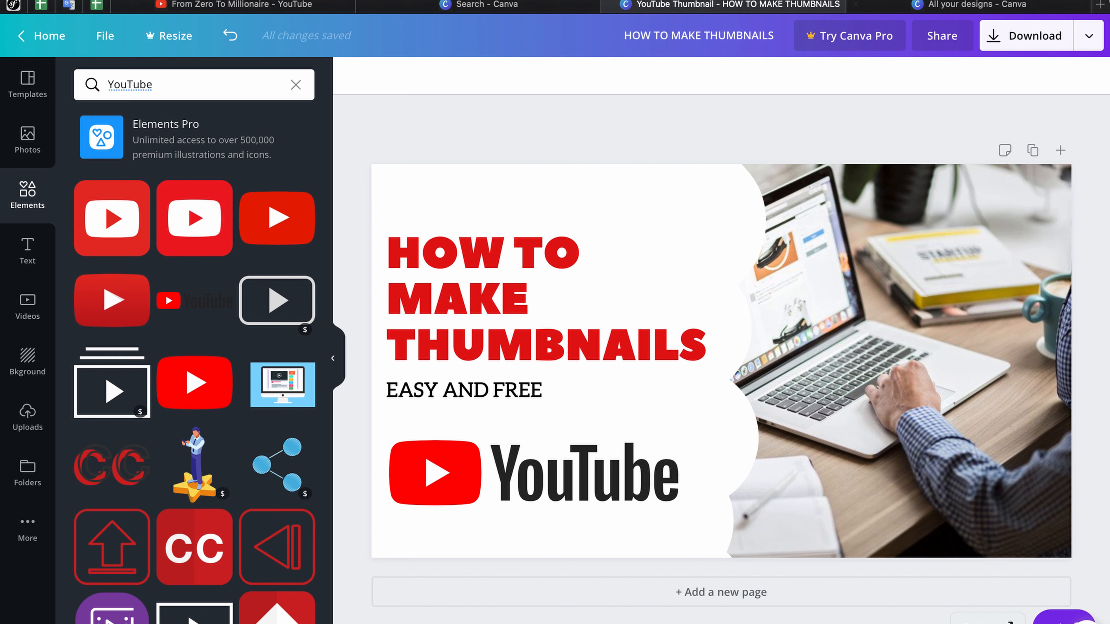
Step: Download the thumbnail as a 1280 x 720 PNG file
{"action": "left_click", "coordinate": [1024, 42]}
{"action": "left_click", "coordinate": [969, 144]}
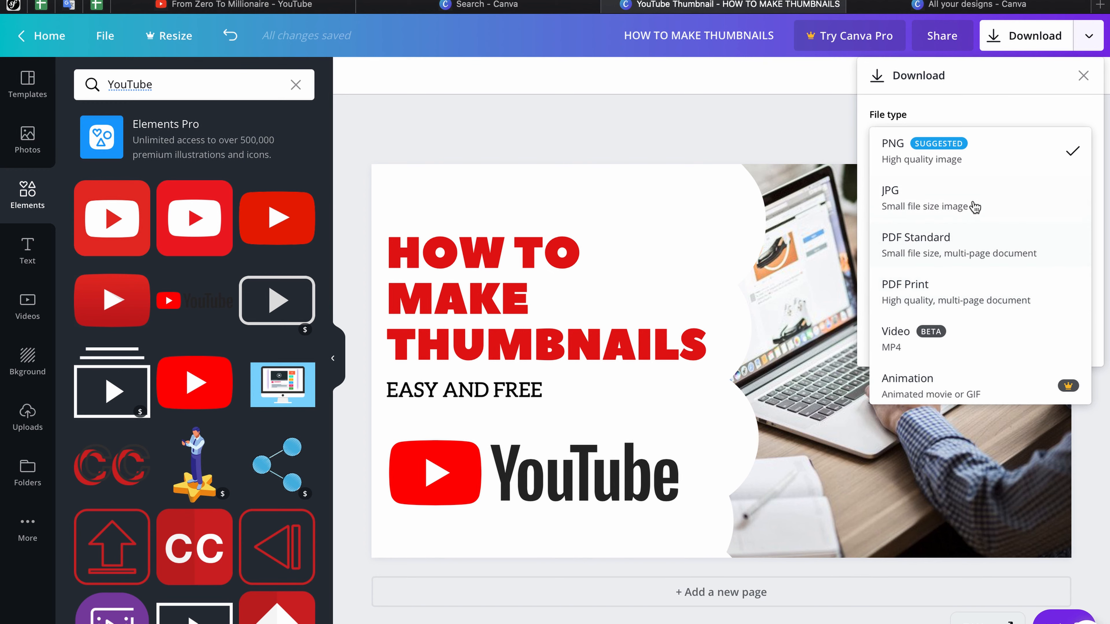
{"action": "left_click", "coordinate": [979, 157]}
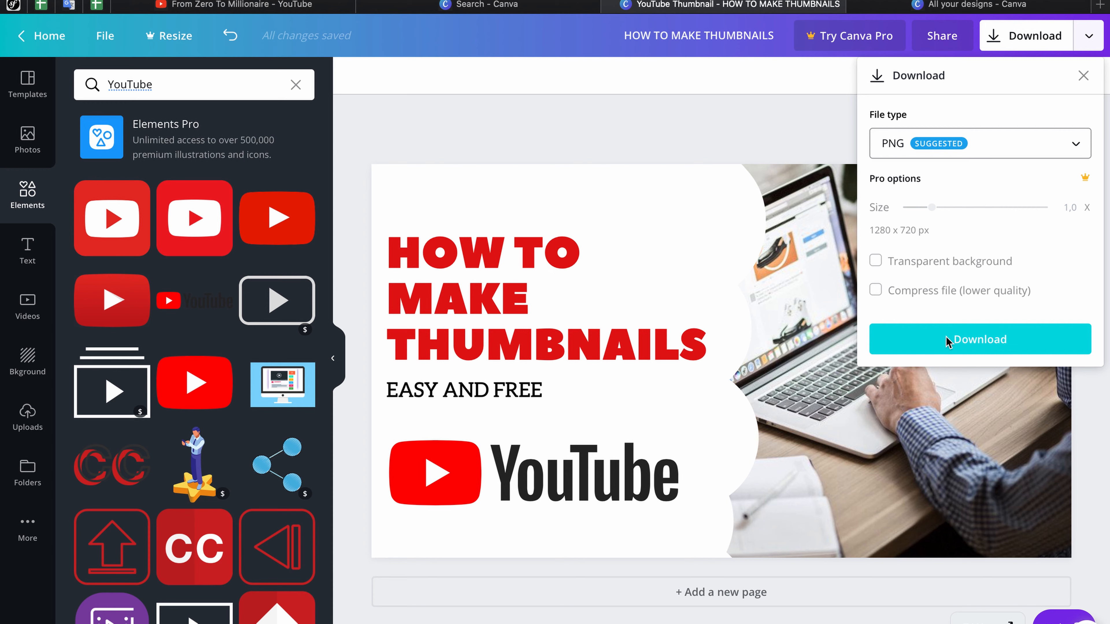
{"action": "left_click", "coordinate": [945, 341]}
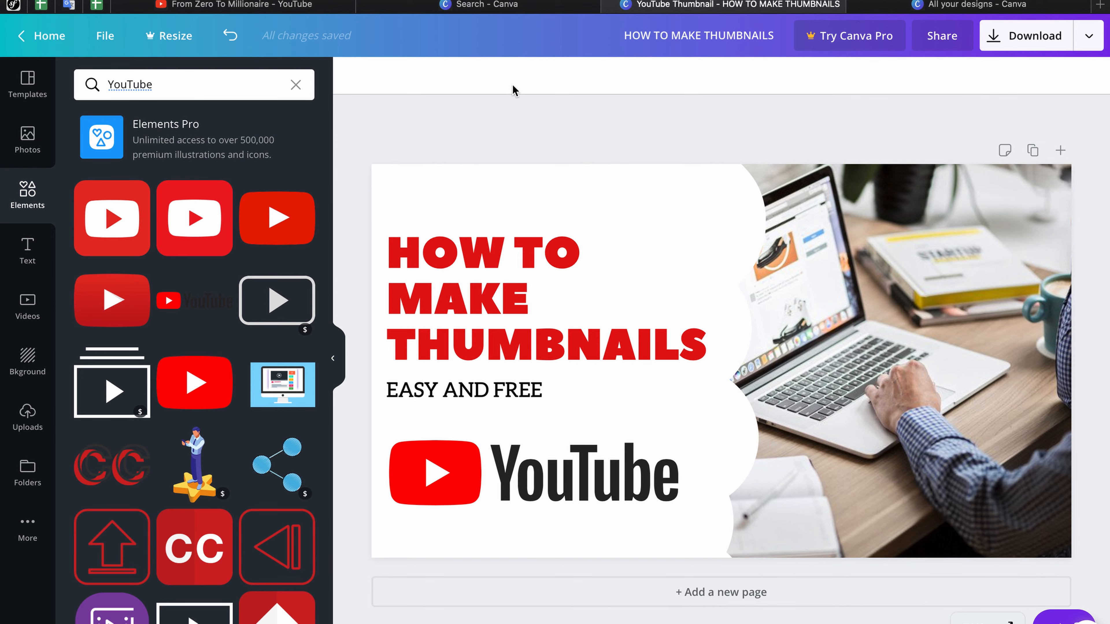
Step: Go to All your designs to find the saved HOW TO MAKE THUMBNAILS design
{"action": "left_click", "coordinate": [515, 8]}
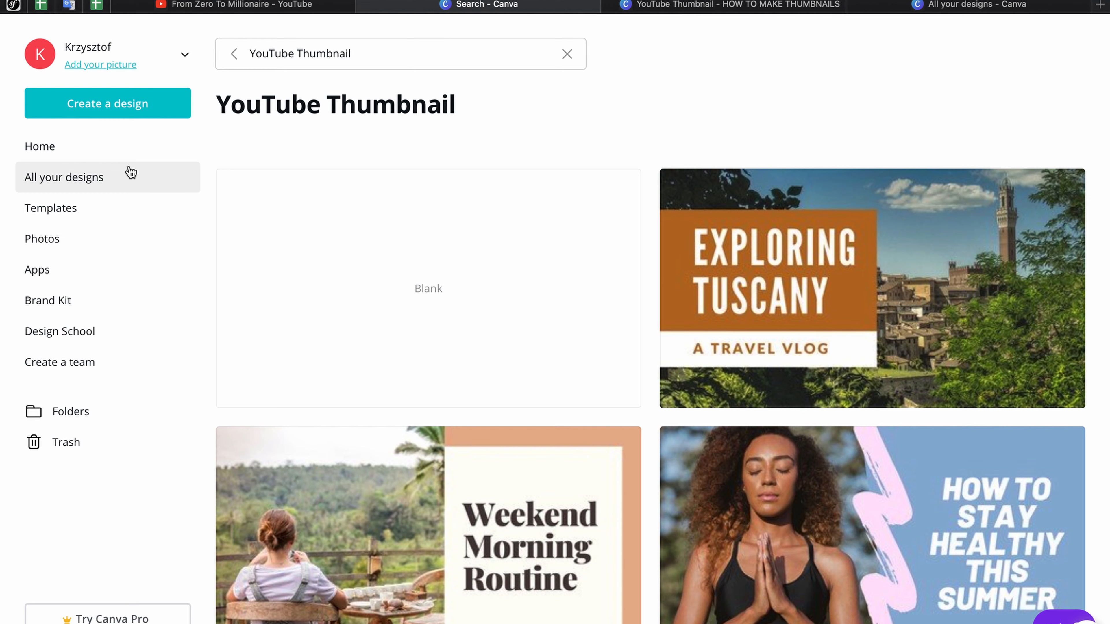
{"action": "left_click", "coordinate": [107, 180]}
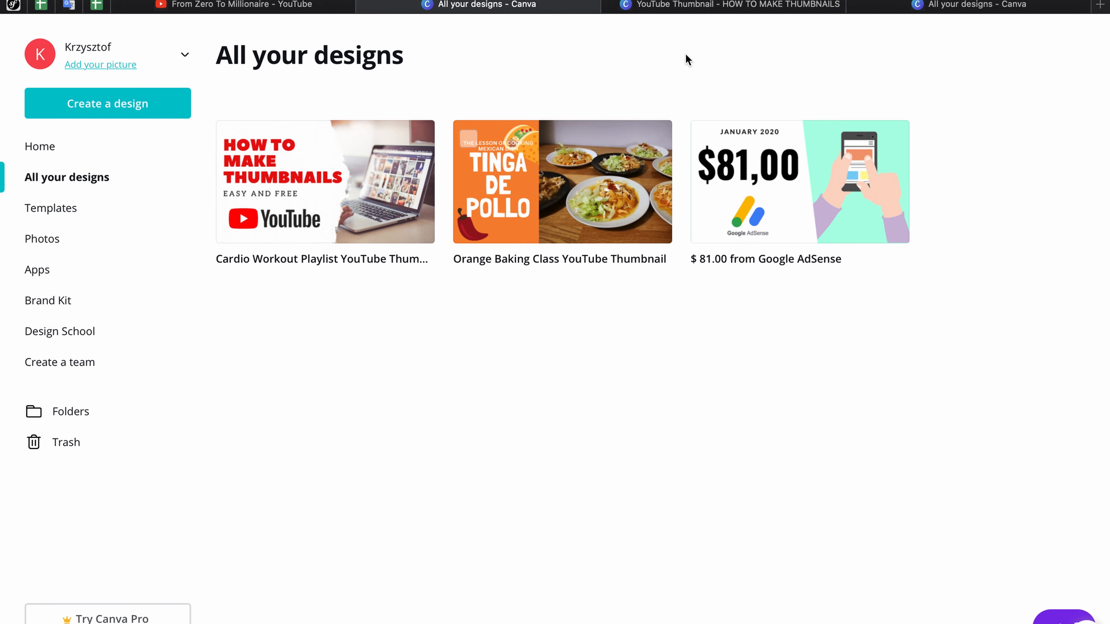
{"action": "left_click", "coordinate": [699, 7]}
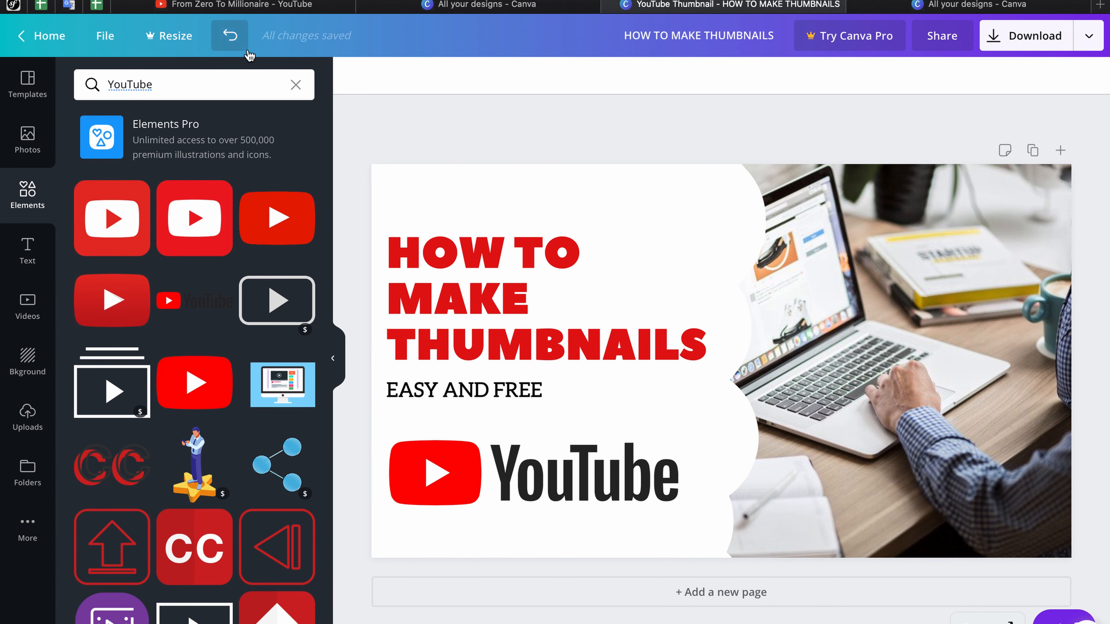
{"action": "left_click", "coordinate": [45, 36]}
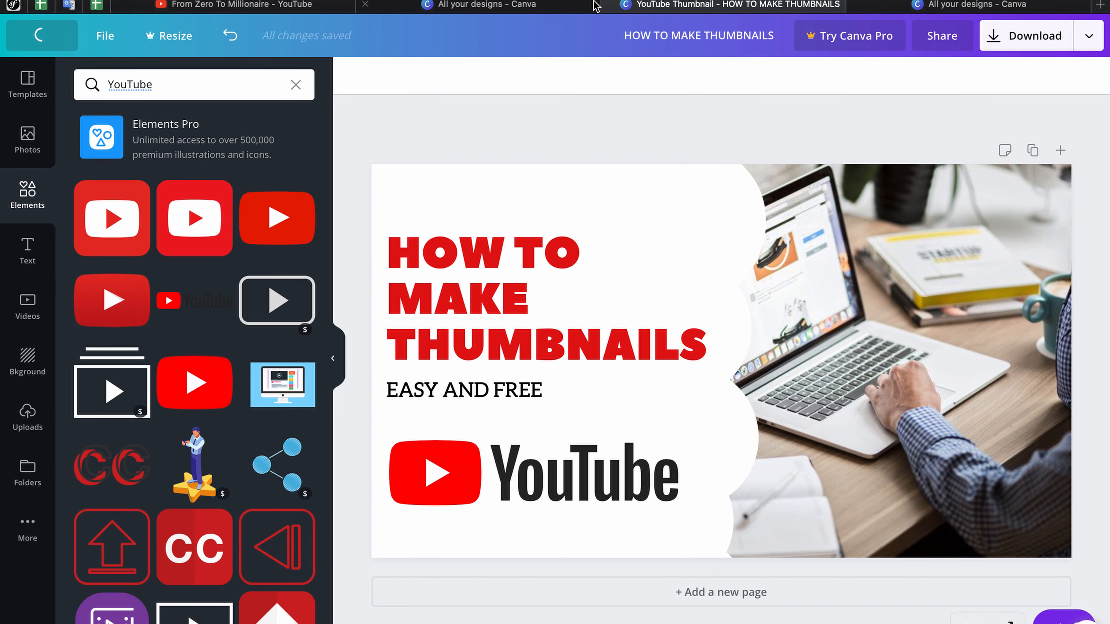
{"action": "left_click", "coordinate": [520, 5]}
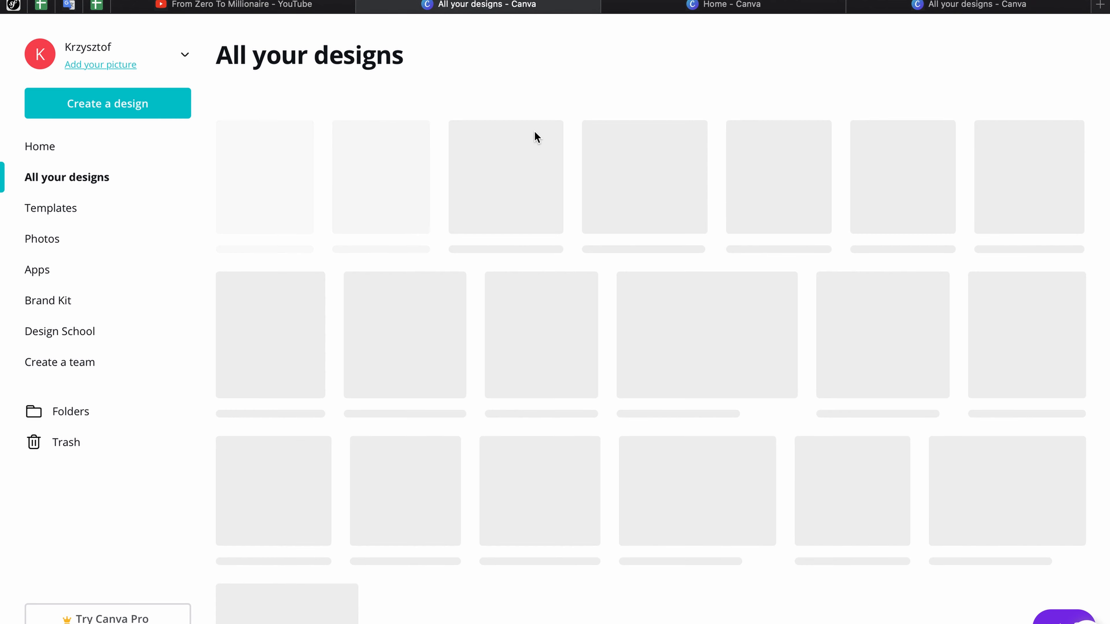
{"action": "mouse_move", "coordinate": [539, 138]}
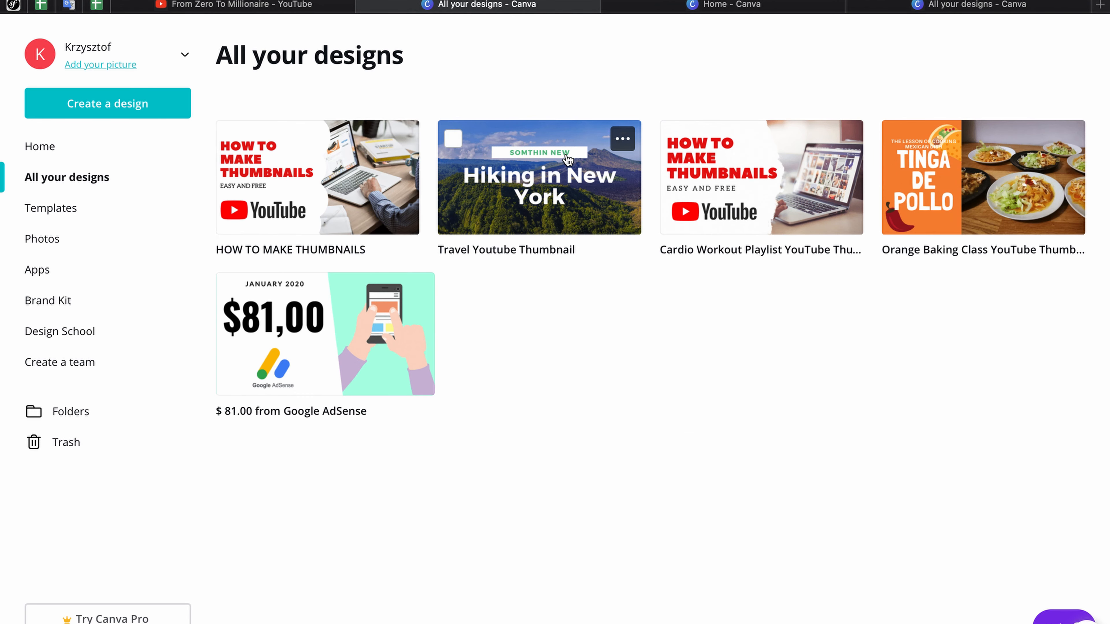